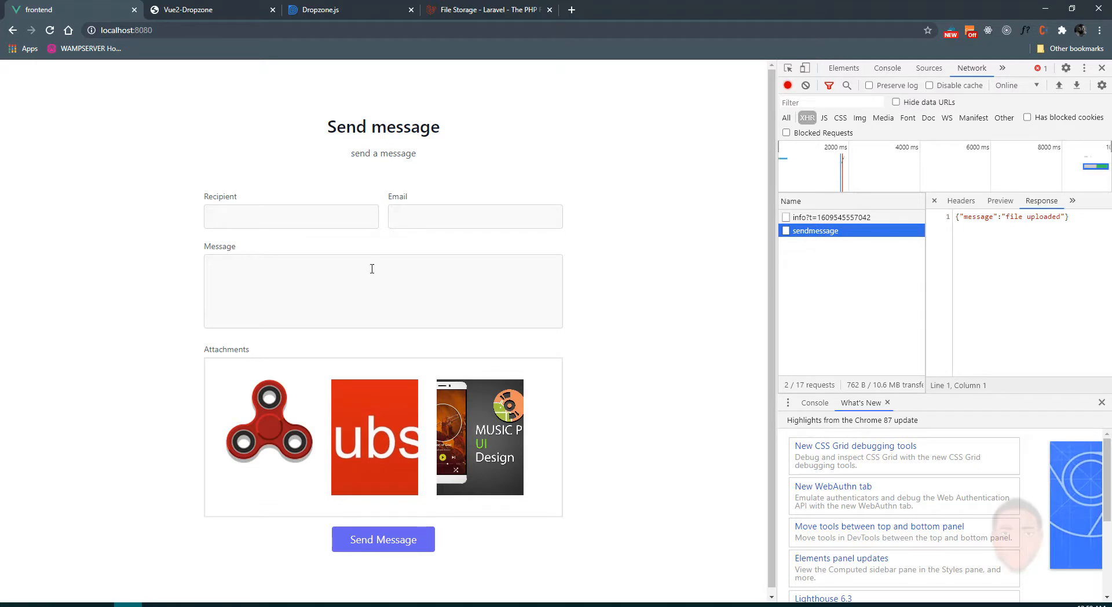
pyautogui.scroll(-1, 378, 270)
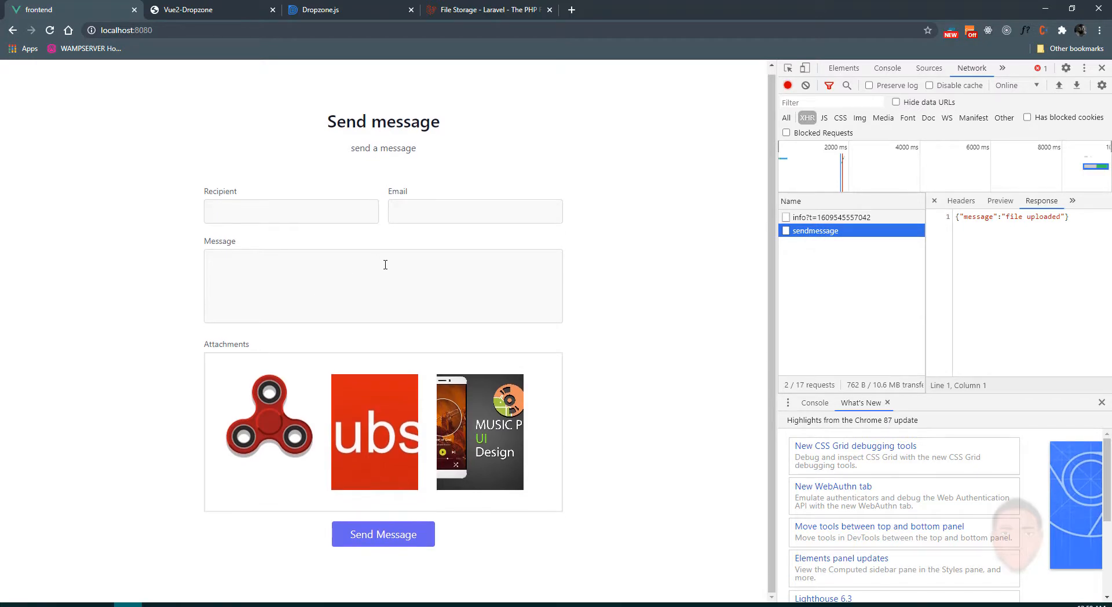
# Check the Recipient, Email and Message fields, then switch to the Vue2-Dropzone Props docs.
pyautogui.click(275, 213)
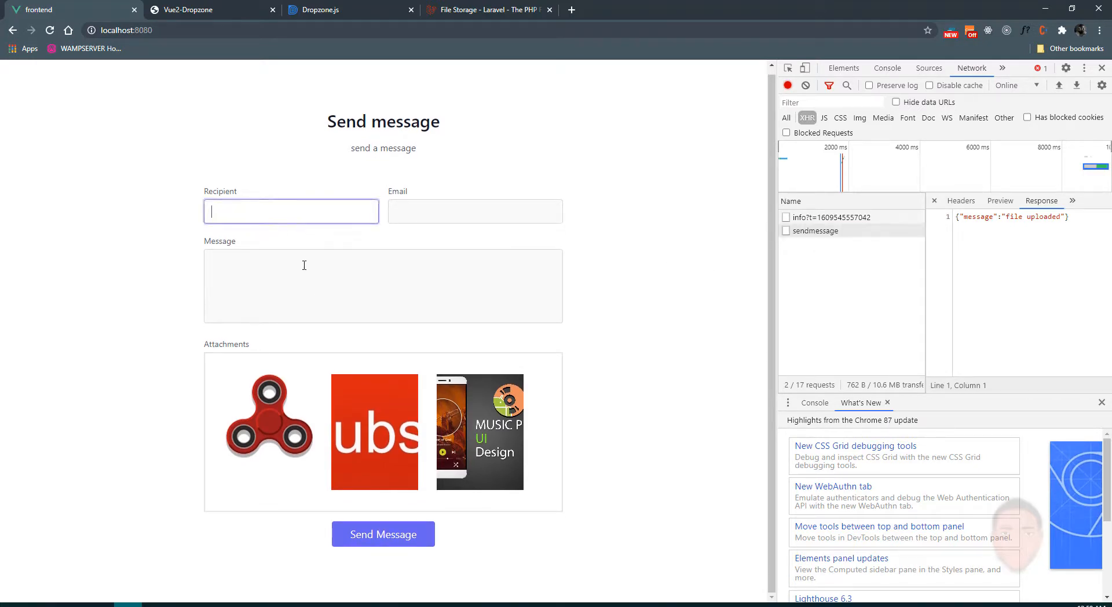
pyautogui.click(453, 211)
pyautogui.click(300, 274)
pyautogui.click(283, 209)
pyautogui.click(300, 274)
pyautogui.click(427, 209)
pyautogui.click(322, 220)
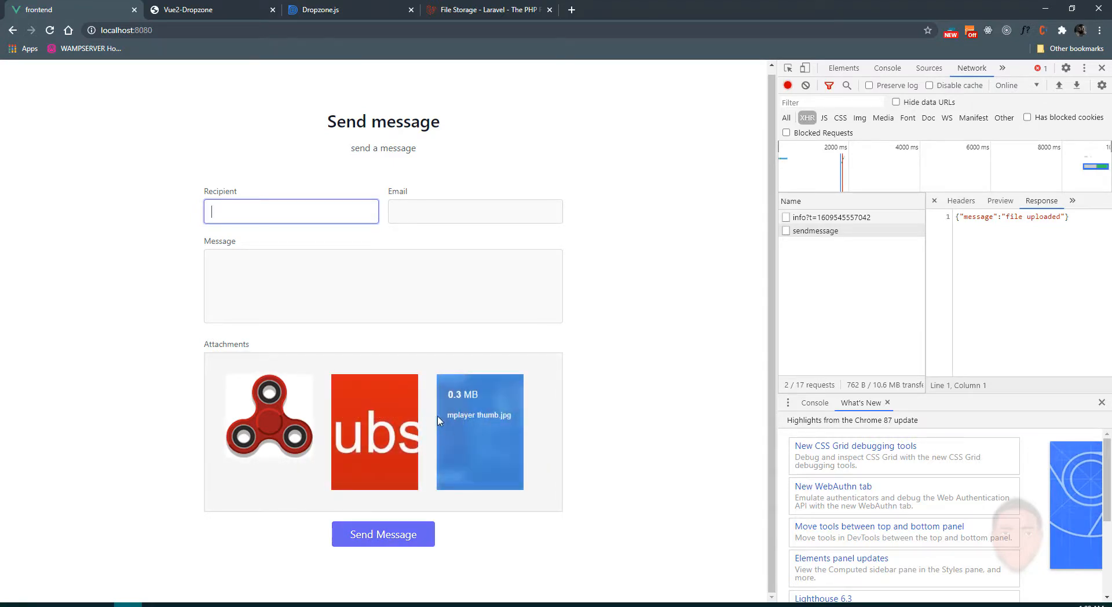
pyautogui.click(239, 9)
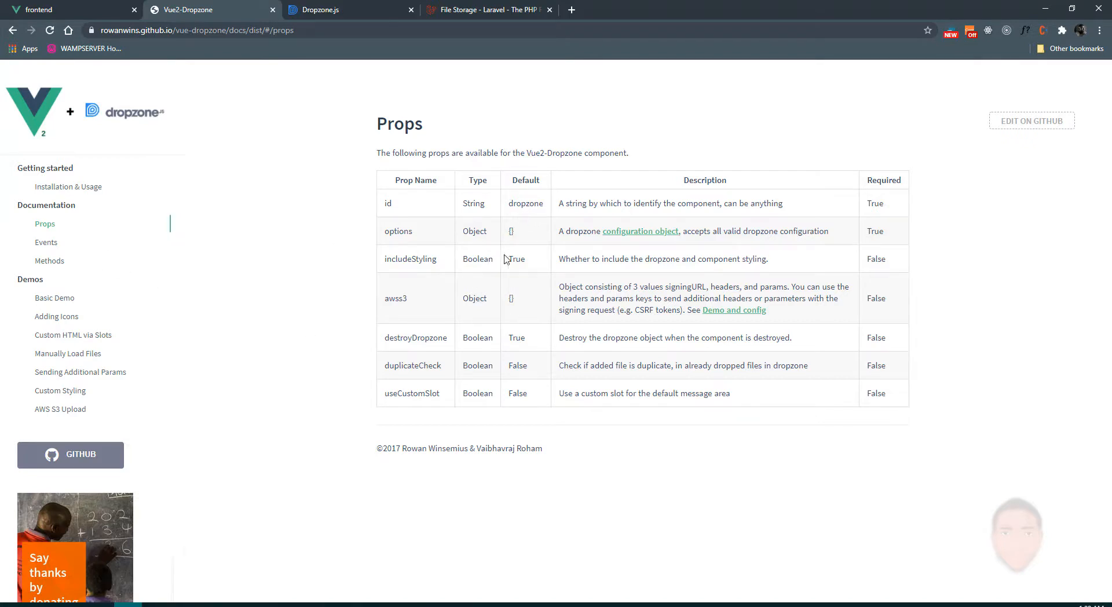
# Search the Dropzone.js config docs for 'auto', highlight autoProcessQueue, and return to the form.
pyautogui.click(320, 8)
pyautogui.scroll(2, 378, 153)
pyautogui.scroll(3, 429, 212)
pyautogui.scroll(-4, 428, 213)
pyautogui.scroll(-1, 428, 213)
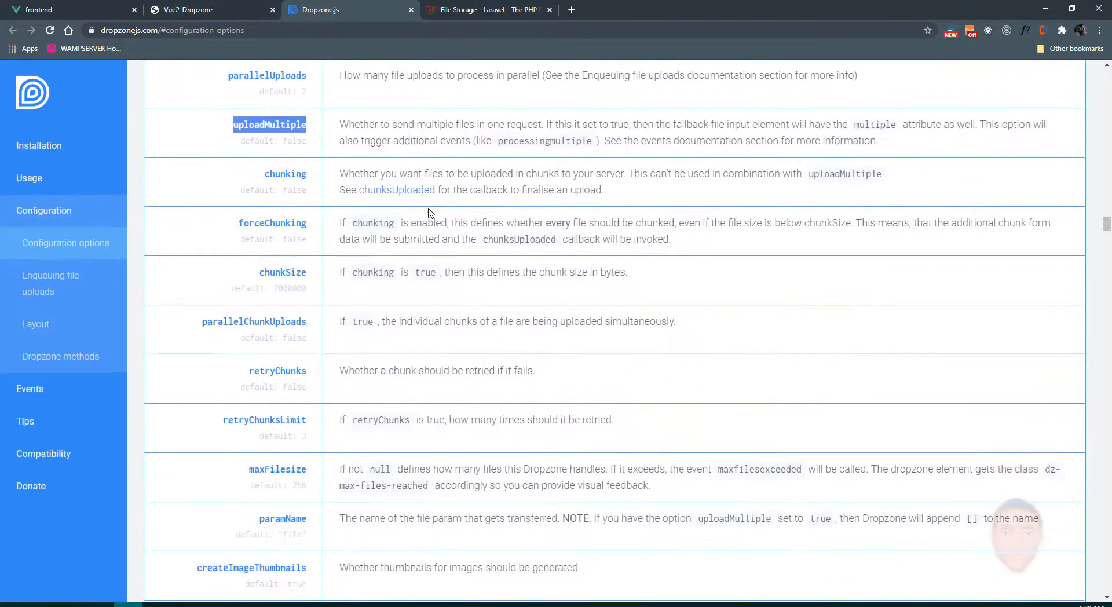
pyautogui.hotkey('ctrl', 'f')
pyautogui.write('autom')
pyautogui.press('Return')
pyautogui.press('BackSpace')
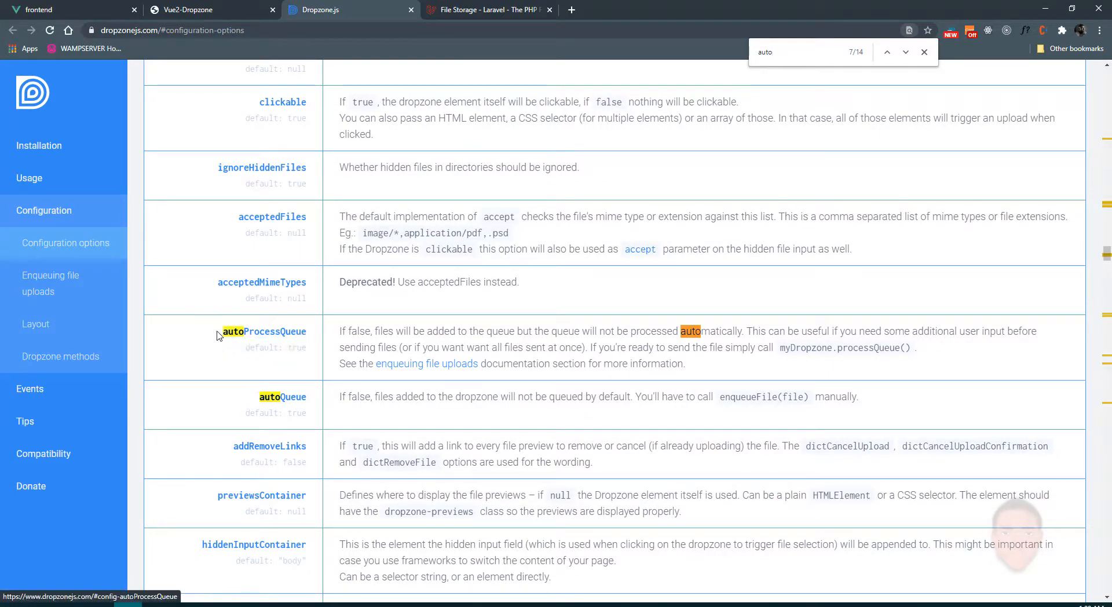
pyautogui.moveTo(220, 330); pyautogui.dragTo(305, 335)
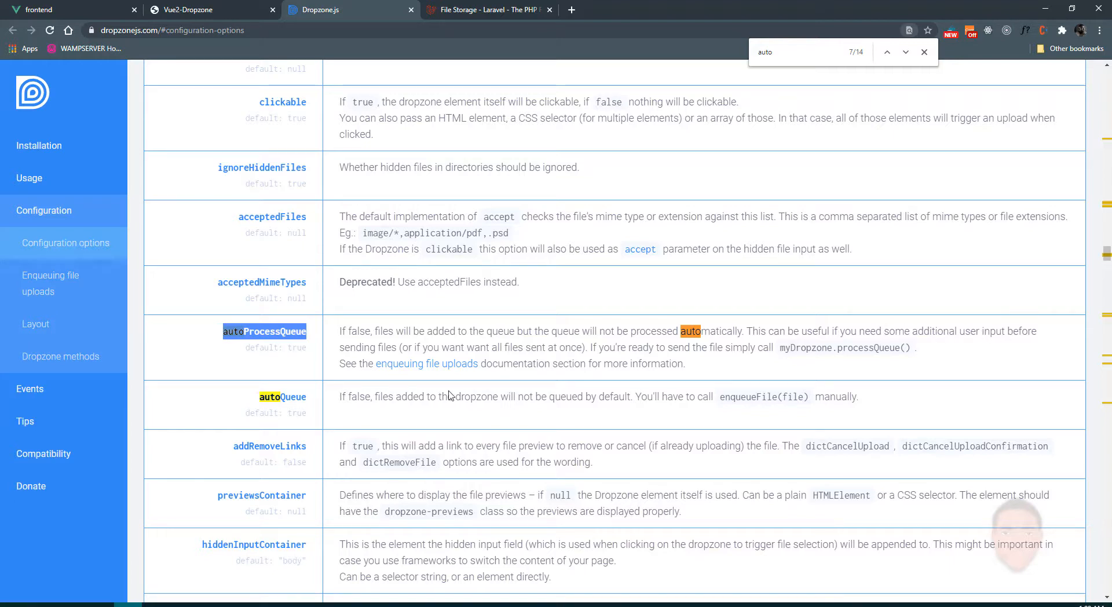
pyautogui.click(70, 8)
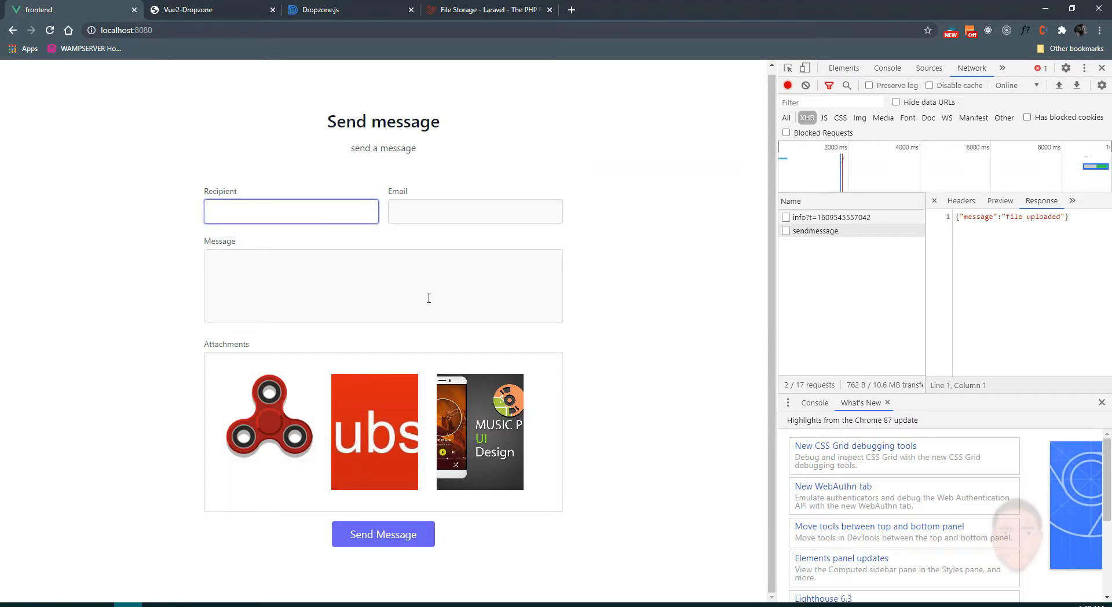
# Add autoProcessQueue: false under uploadMultiple: true in dropzoneOptions and save App.vue.
pyautogui.hotkey('alt', 'Tab')
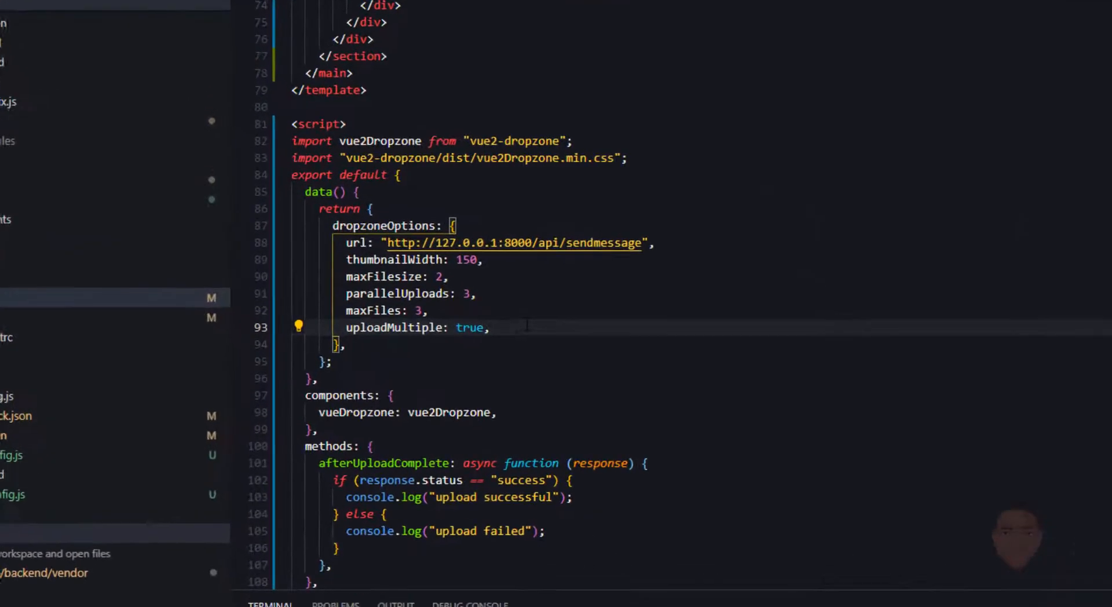
pyautogui.press('Return')
pyautogui.write('uploadMultiple')
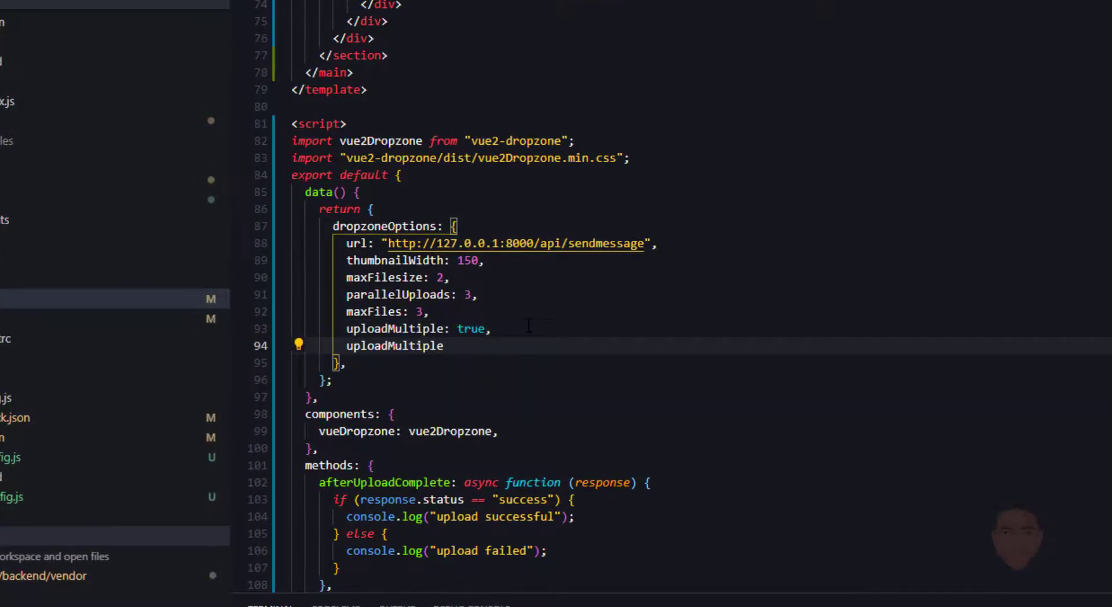
pyautogui.hotkey('ctrl', 'BackSpace')
pyautogui.write('a')
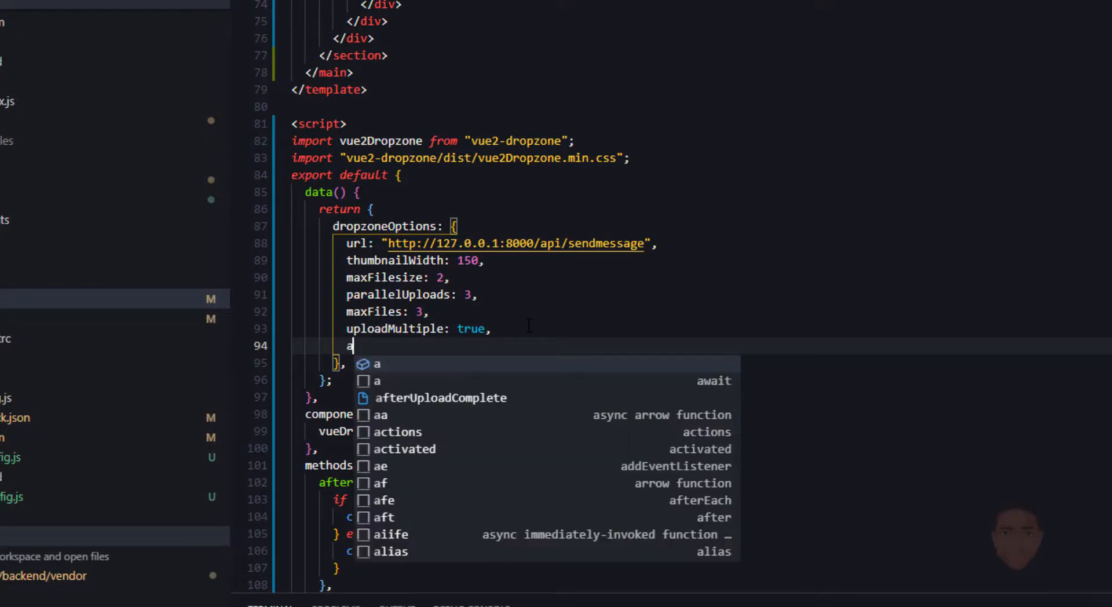
pyautogui.write('utoProcessQueue: false')
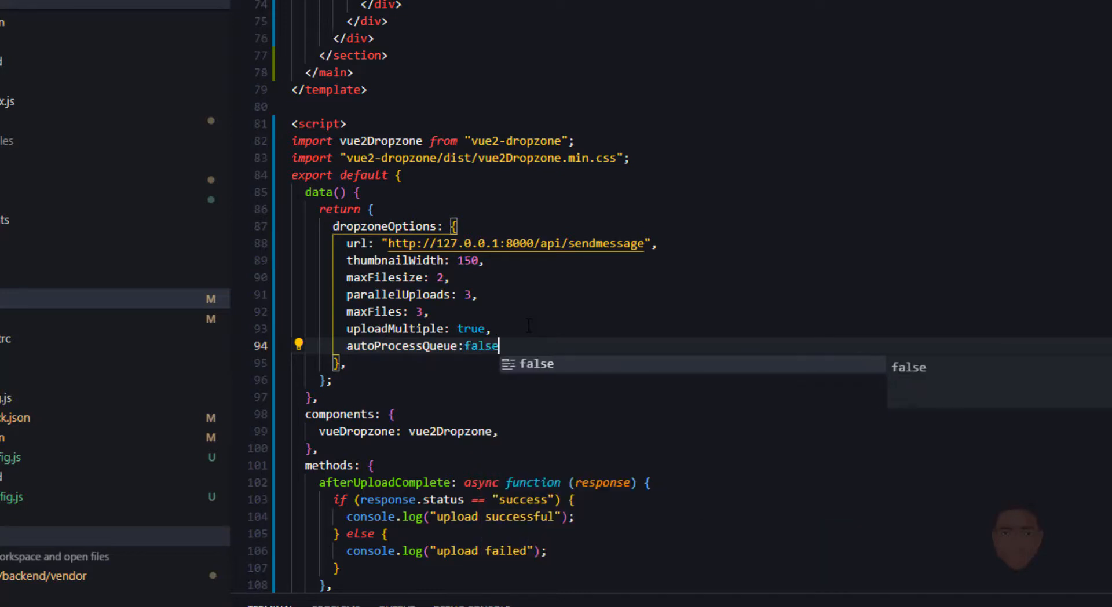
pyautogui.write(',')
pyautogui.hotkey('ctrl', 's')
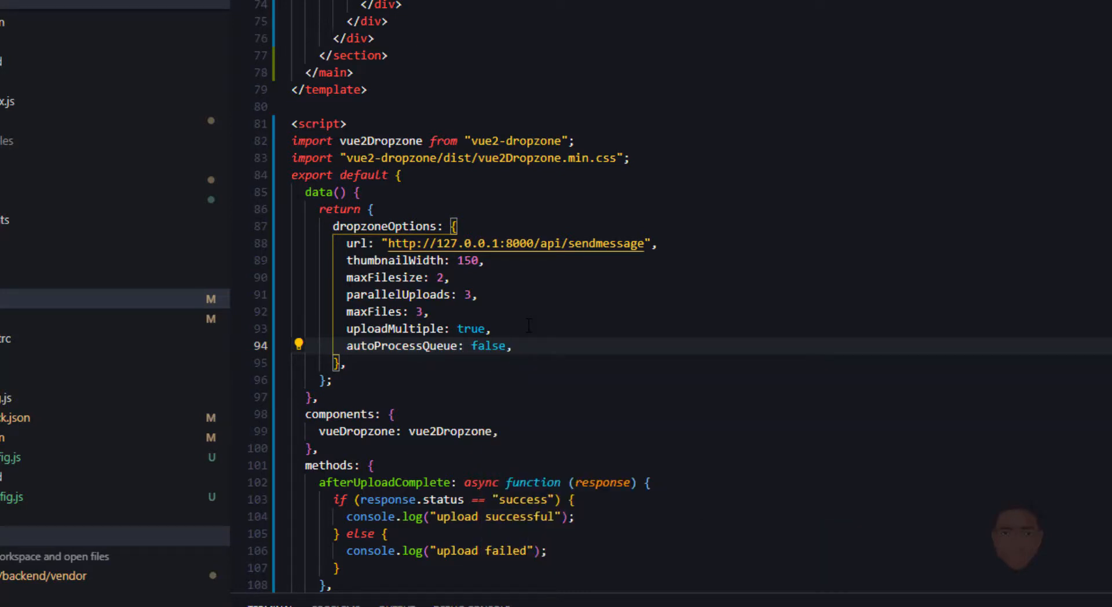
pyautogui.hotkey('alt', 'Tab')
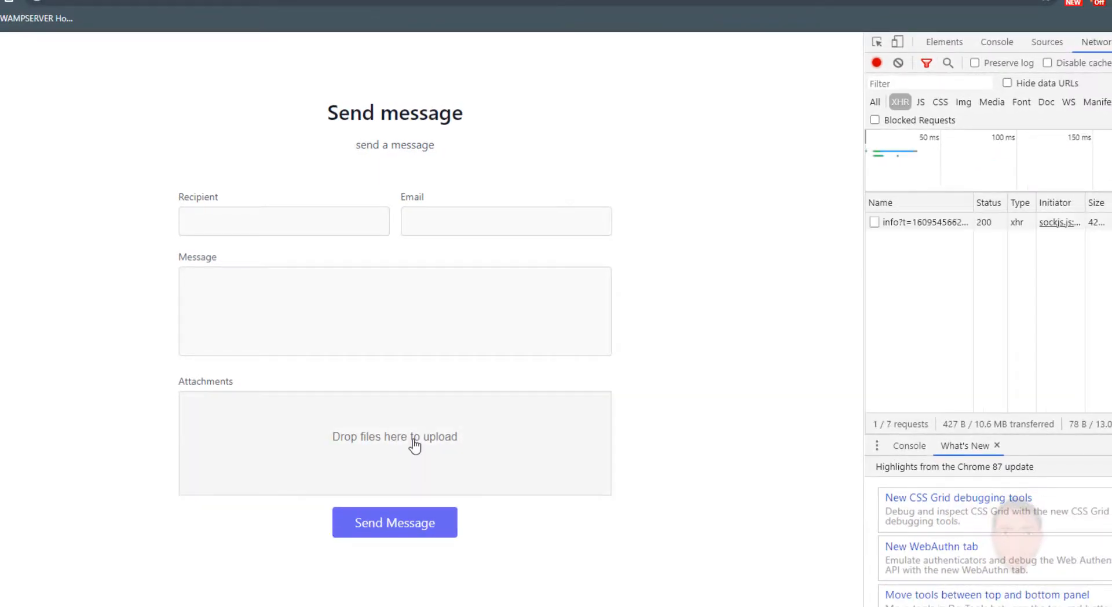
# Drag an image from File Explorer onto the form's Attachments drop zone.
pyautogui.hotkey('alt', 'Tab')
pyautogui.moveTo(686, 361); pyautogui.dragTo(475, 435)
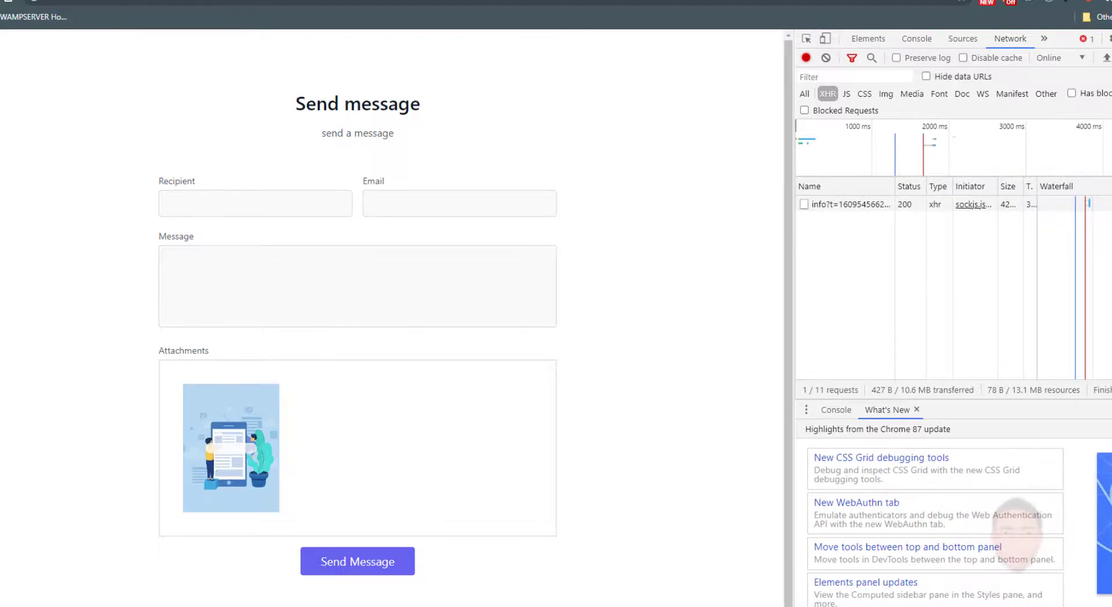
# In the Vue2-Dropzone Events docs, highlight vdropzone-sending-multiple and its uploadMultiple note.
pyautogui.hotkey('ctrl', 'Tab')
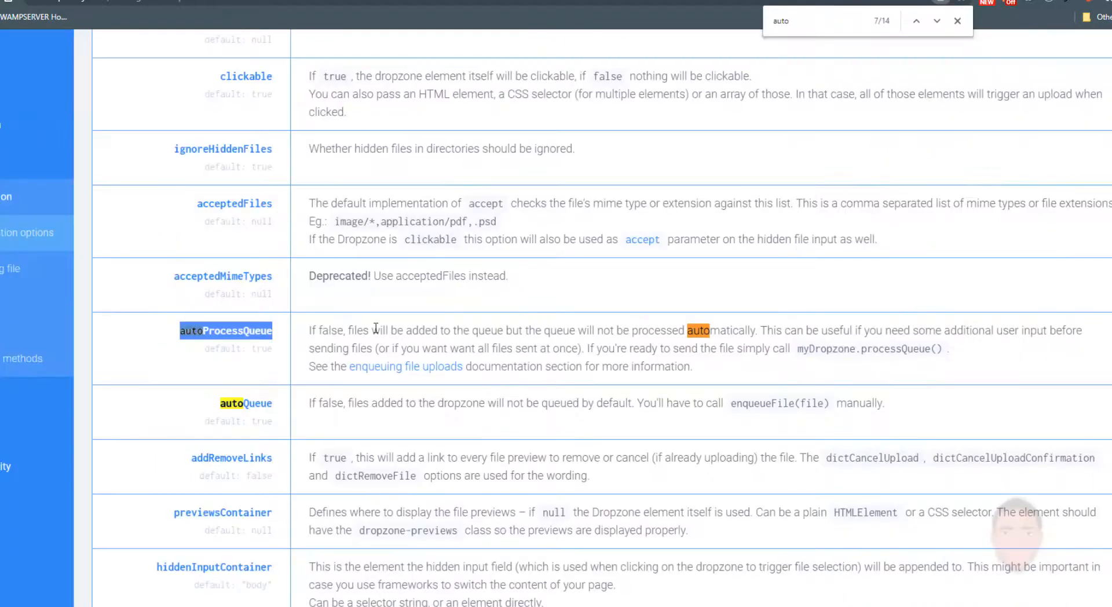
pyautogui.hotkey('ctrl', 'Tab')
pyautogui.scroll(5, 483, 335)
pyautogui.scroll(5, 482, 335)
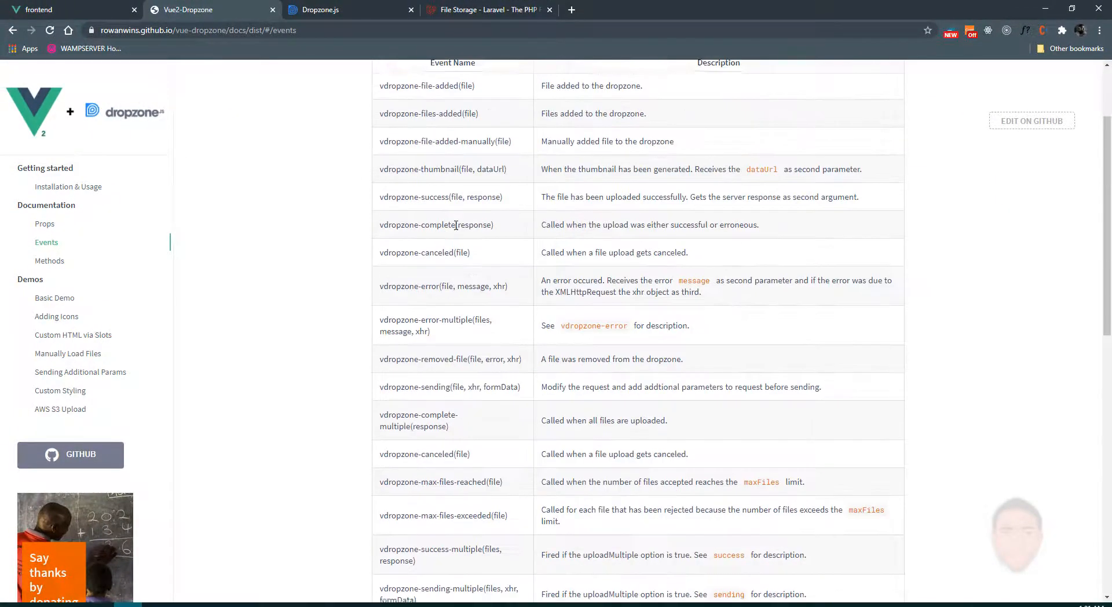
pyautogui.scroll(5, 456, 228)
pyautogui.scroll(-5, 339, 322)
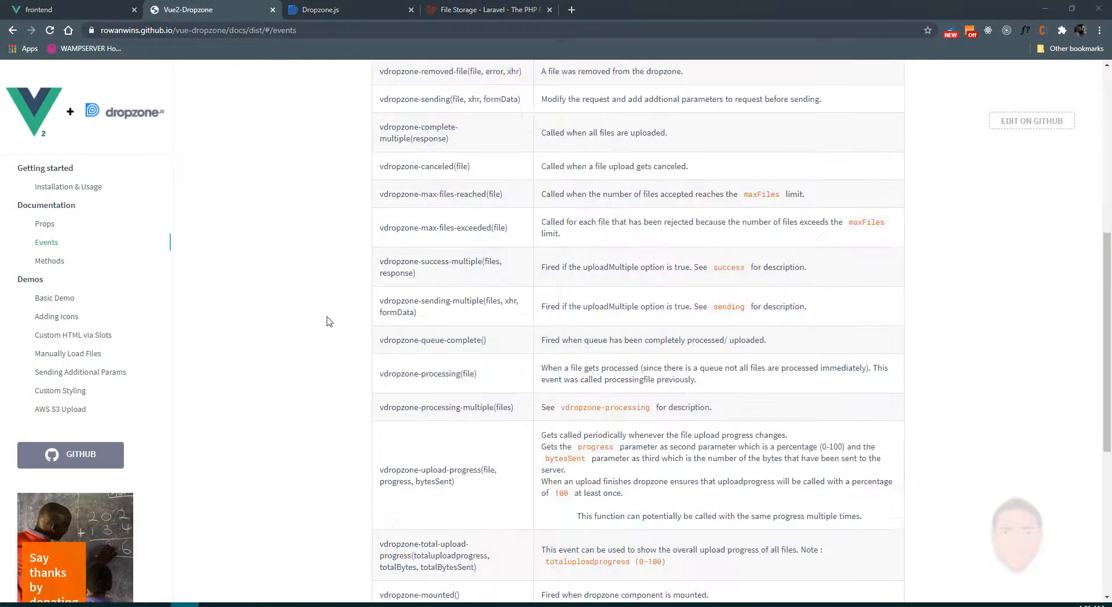
pyautogui.scroll(-1, 410, 306)
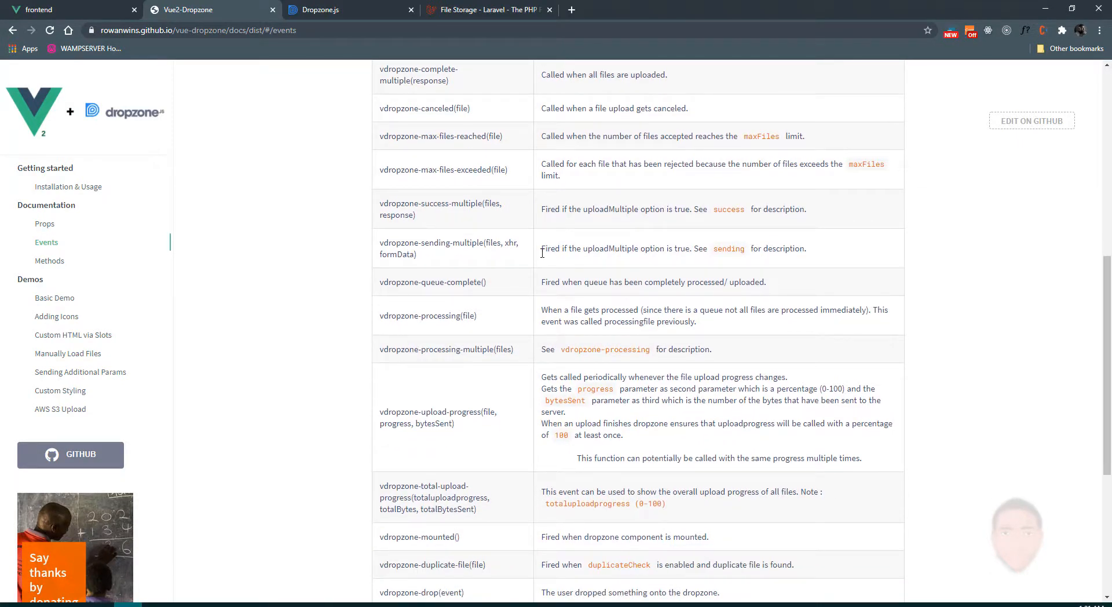
pyautogui.moveTo(384, 243); pyautogui.dragTo(450, 244)
pyautogui.click(380, 243)
pyautogui.moveTo(381, 243); pyautogui.dragTo(481, 249)
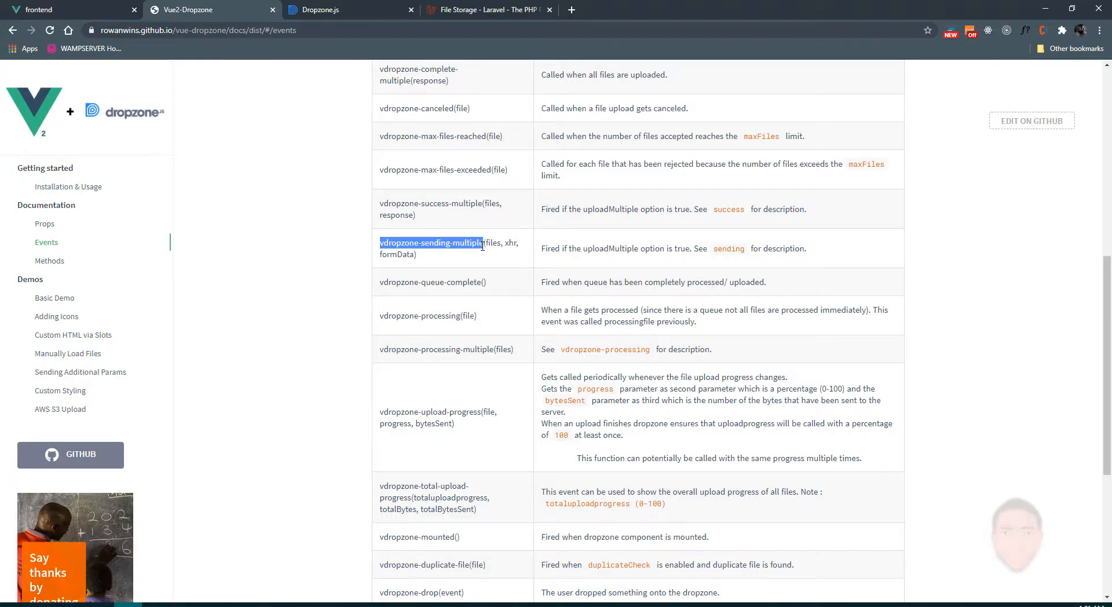
pyautogui.click(489, 245)
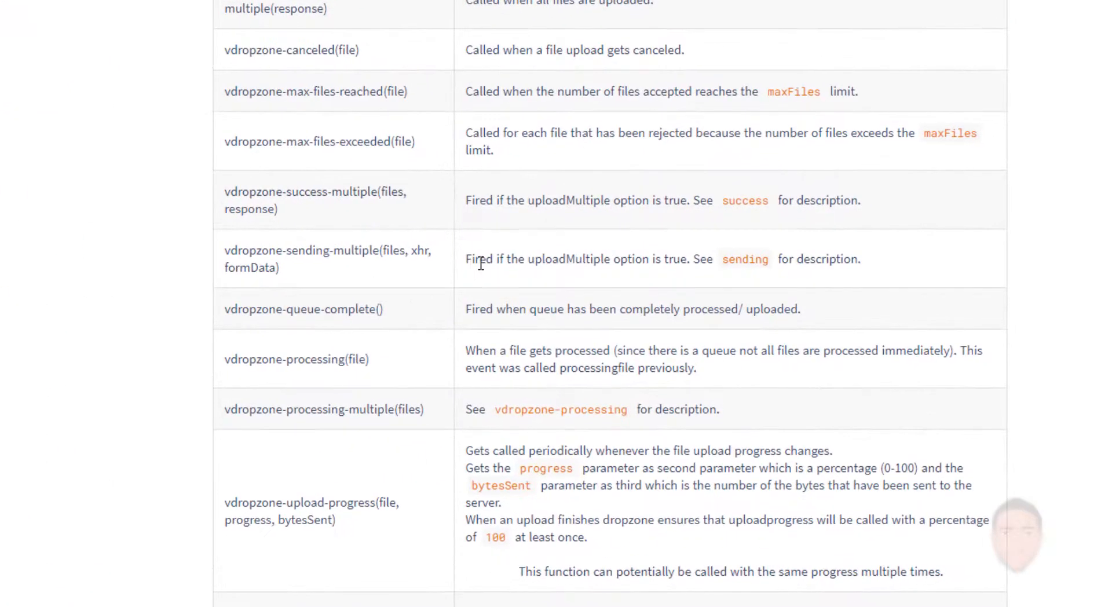
pyautogui.moveTo(553, 259); pyautogui.dragTo(694, 267)
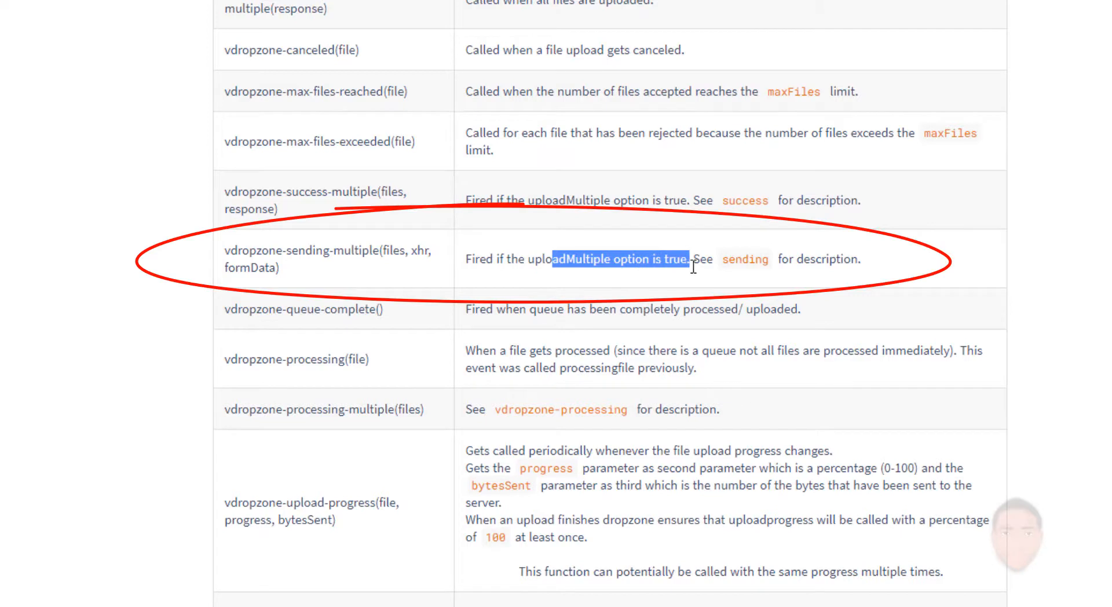
# Select the vdropzone-sending-multiple event name and return to the code editor.
pyautogui.click(374, 251)
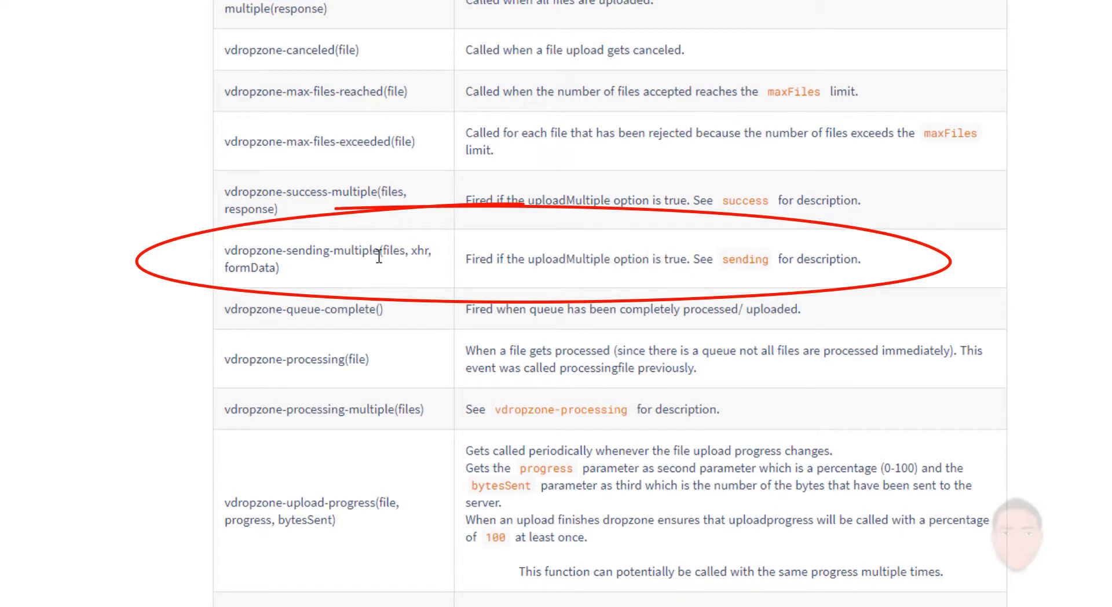
pyautogui.moveTo(380, 250); pyautogui.dragTo(225, 250)
pyautogui.click(360, 246)
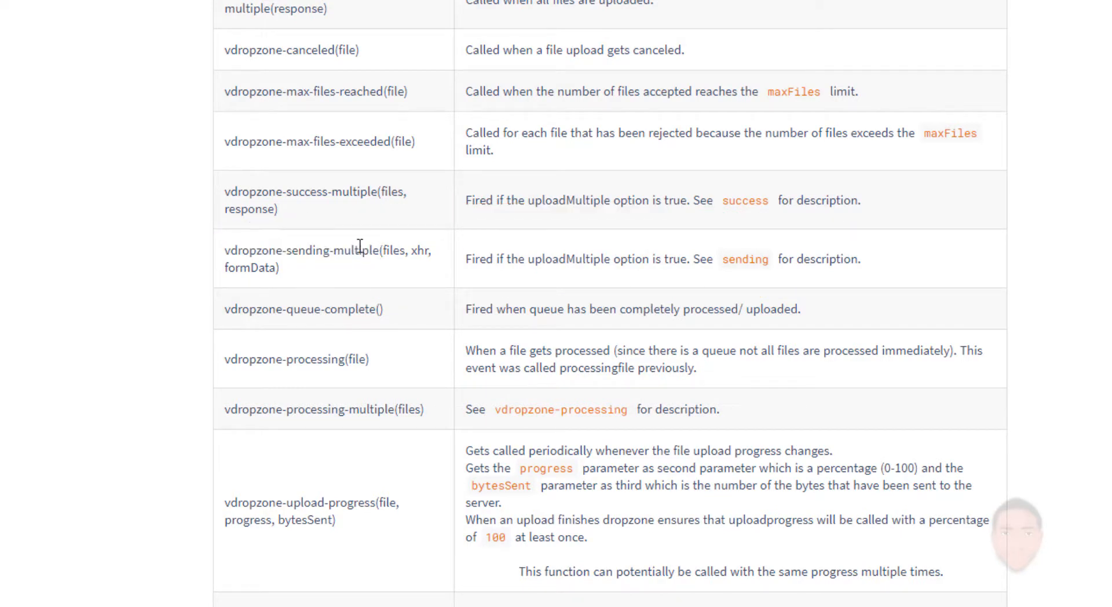
pyautogui.moveTo(379, 250); pyautogui.dragTo(226, 250)
pyautogui.click(377, 269)
pyautogui.moveTo(379, 250); pyautogui.dragTo(224, 252)
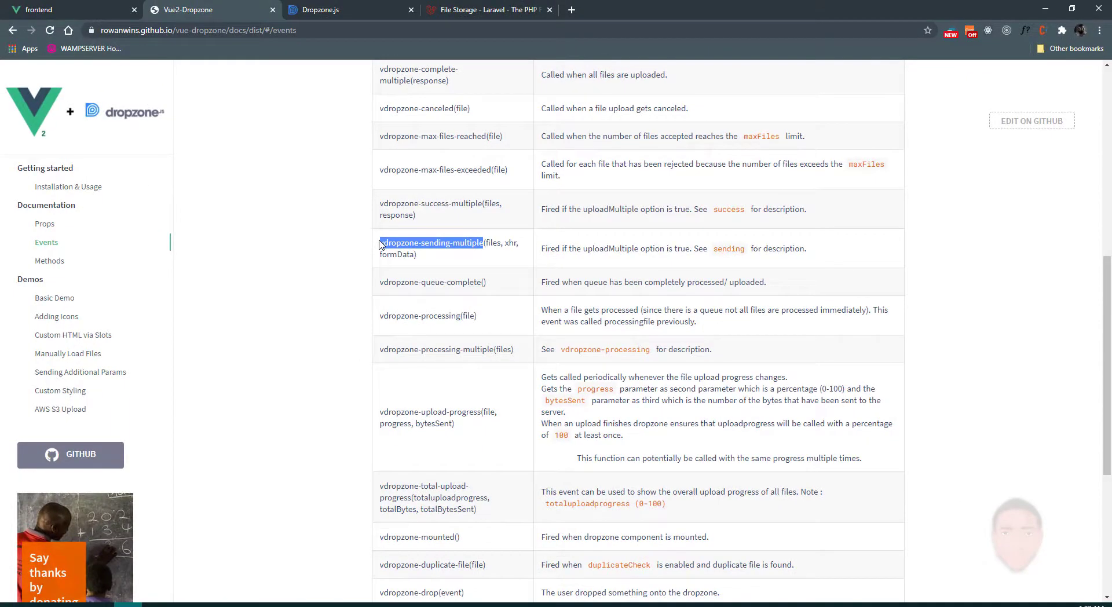
pyautogui.hotkey('alt', 'Tab')
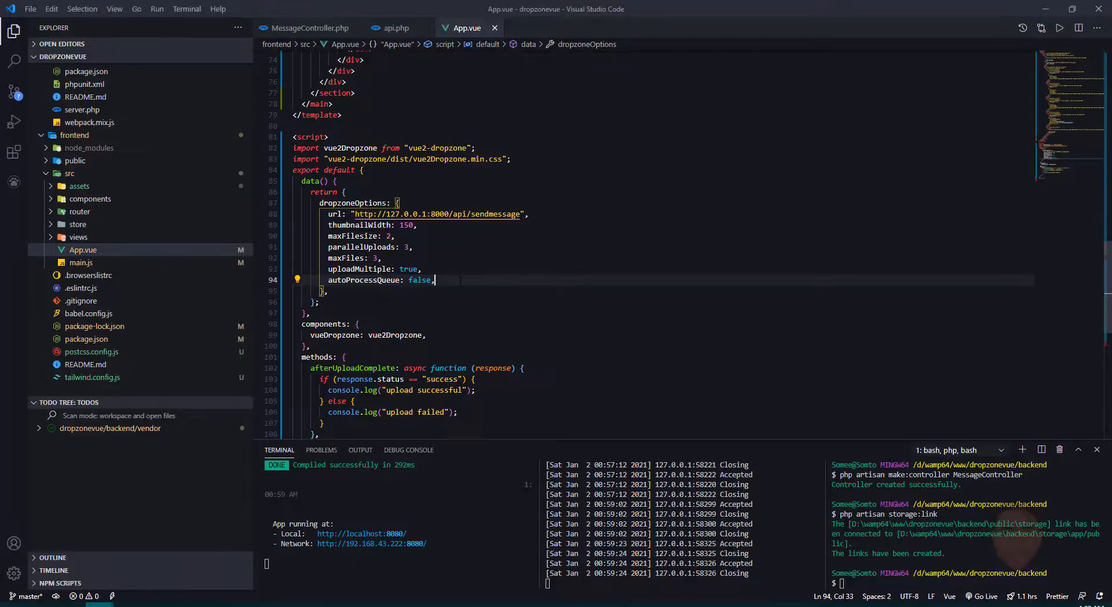
pyautogui.scroll(10, 556, 261)
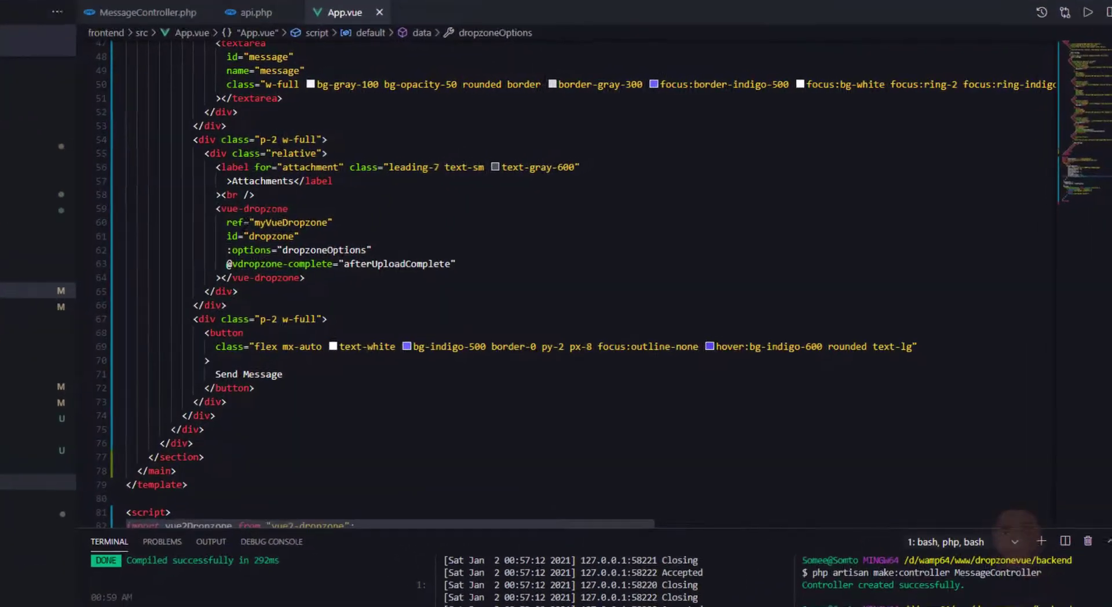
pyautogui.click(345, 263)
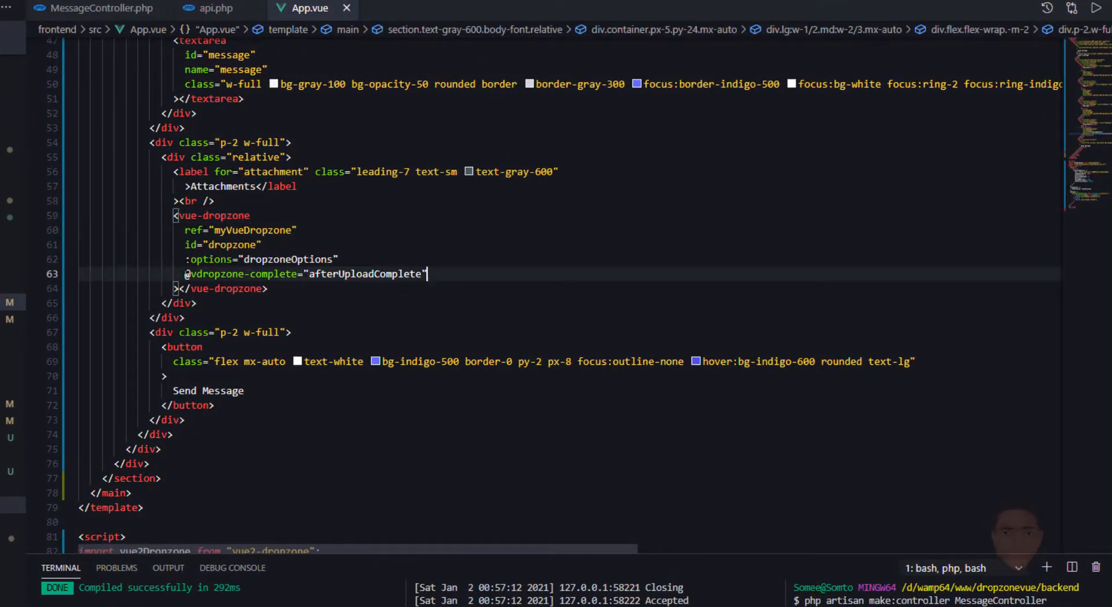
pyautogui.press('Return')
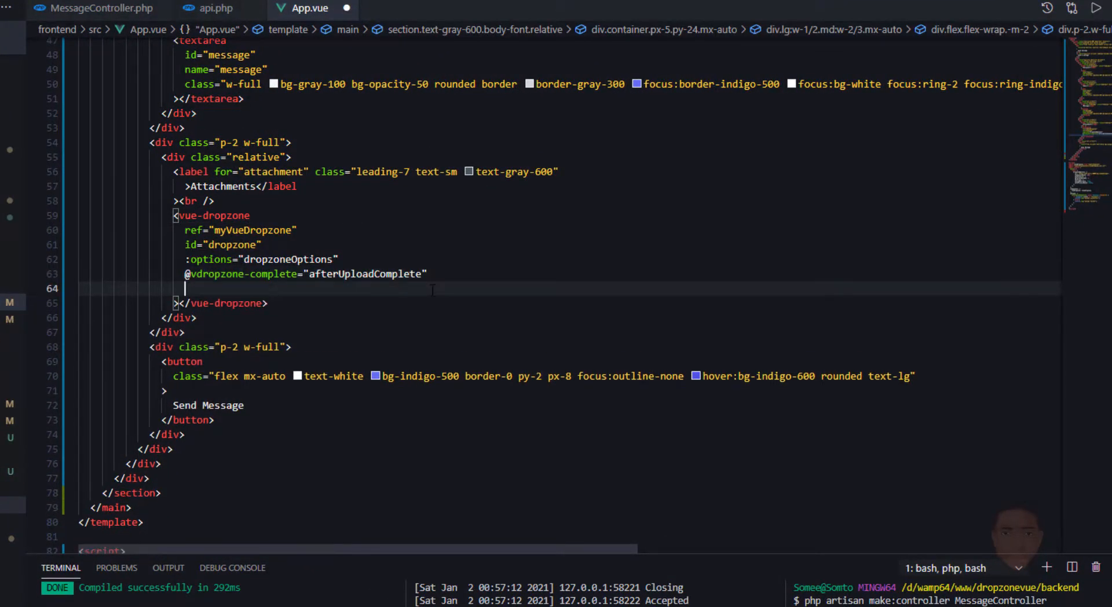
pyautogui.write('@vdropzone-sending-multiple=')
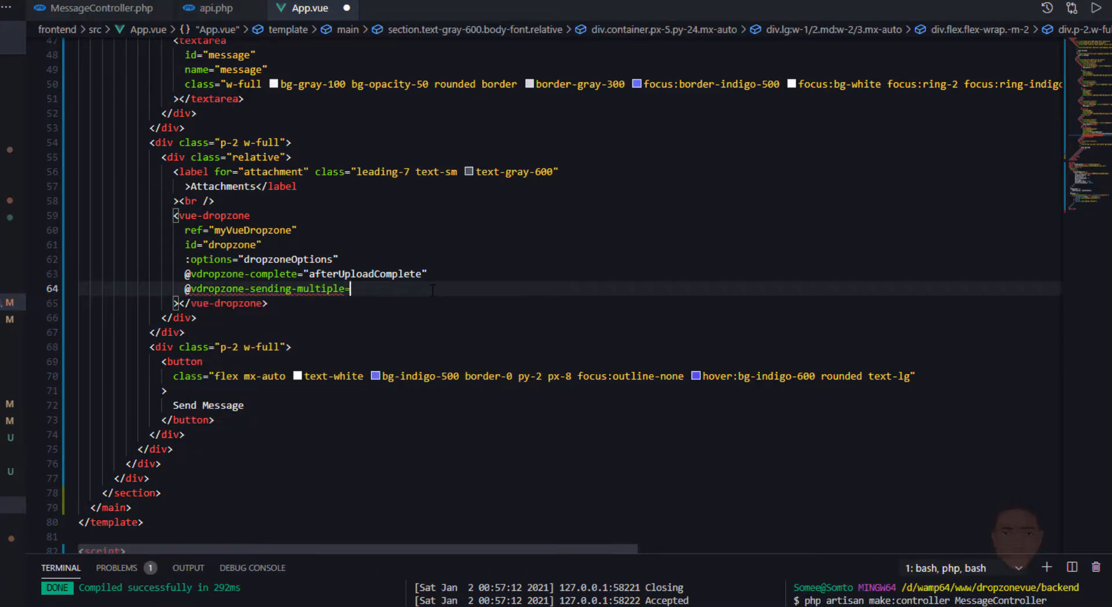
pyautogui.write('"')
pyautogui.write('sendMe')
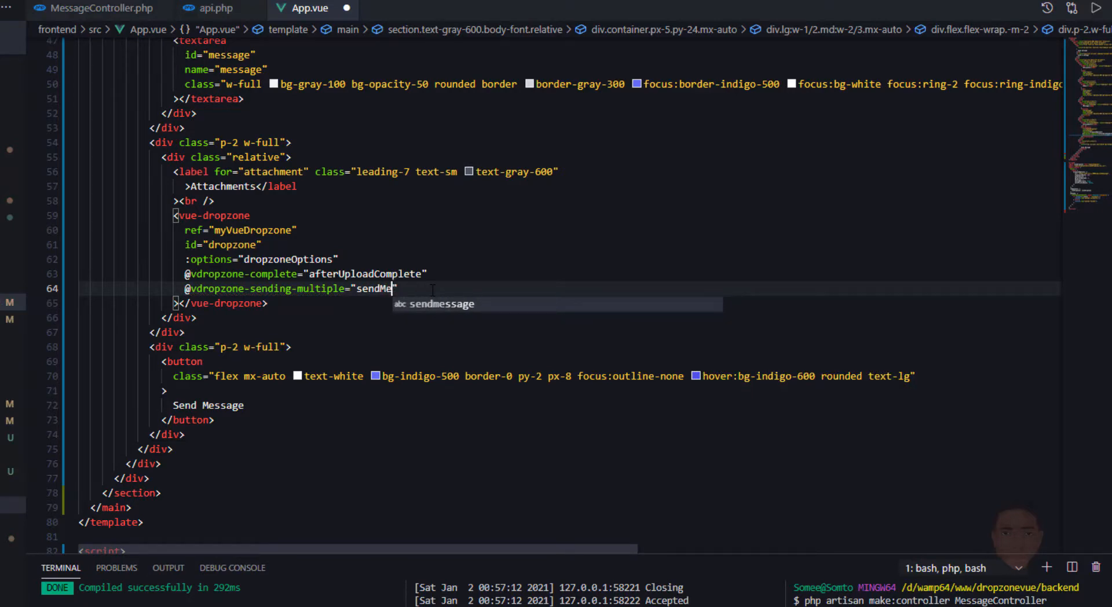
pyautogui.write('ssage')
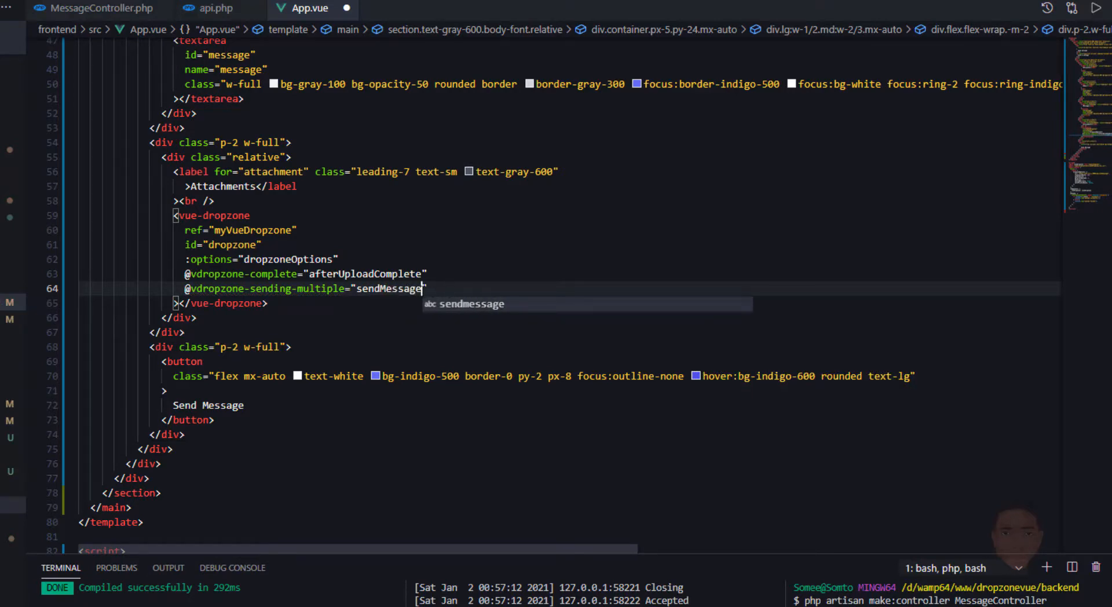
pyautogui.scroll(-10, 556, 305)
pyautogui.scroll(-5, 556, 305)
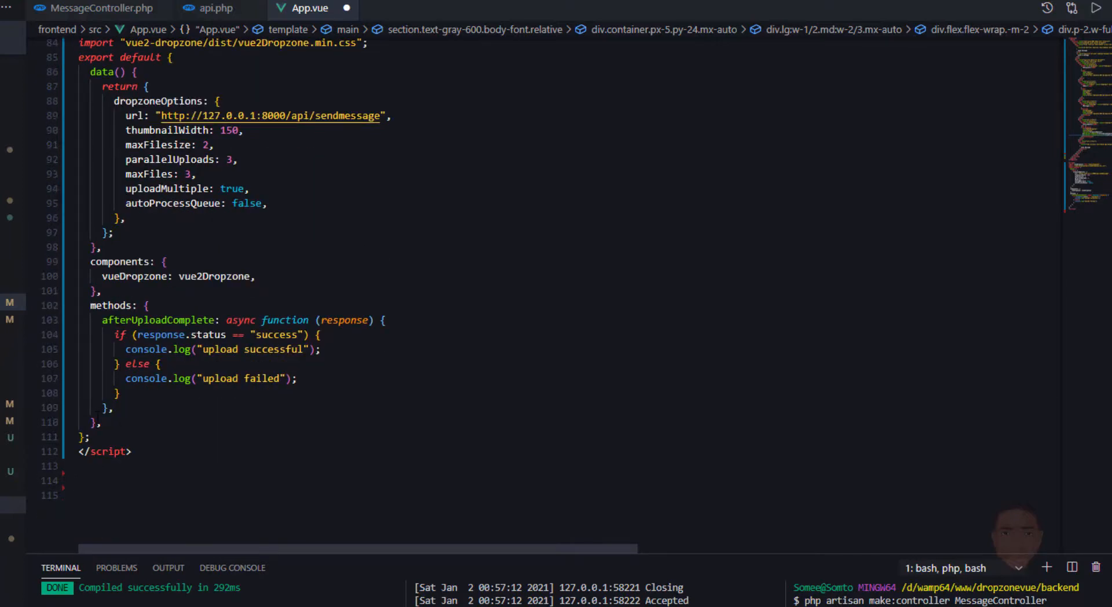
# Start a sendMessage method after afterUploadComplete and check the event's parameters in the docs.
pyautogui.click(113, 407)
pyautogui.press('Return')
pyautogui.write('sendMe')
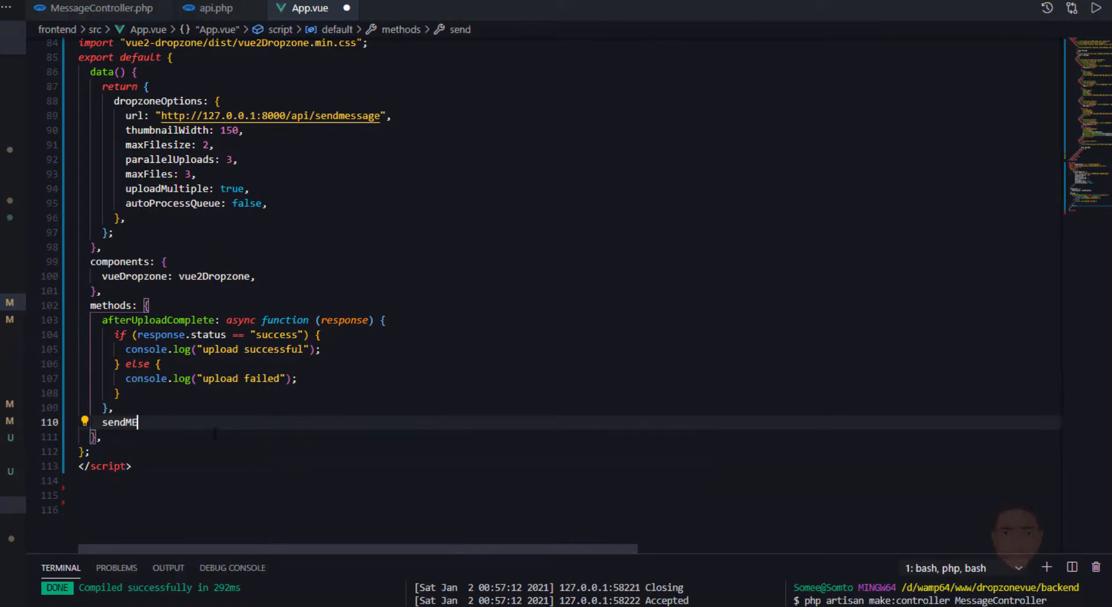
pyautogui.write('s')
pyautogui.press('BackSpace')
pyautogui.press('BackSpace')
pyautogui.write('essage(')
pyautogui.hotkey('alt', 'Tab')
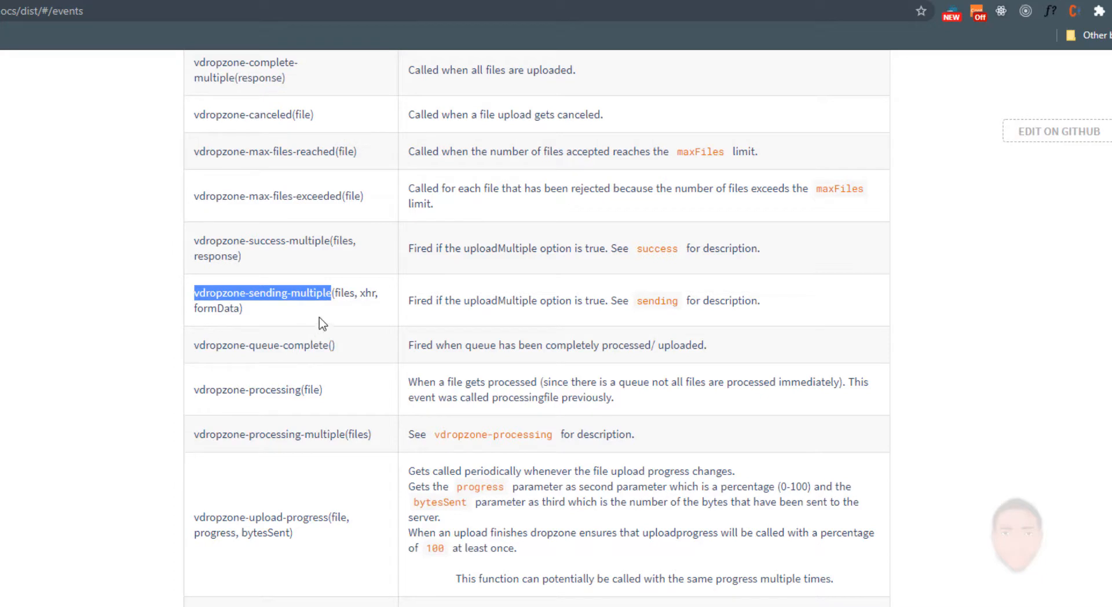
pyautogui.moveTo(337, 294)
pyautogui.mouseDown()
pyautogui.moveTo(375, 293)
pyautogui.moveTo(242, 310)
pyautogui.mouseUp()
pyautogui.click(374, 295)
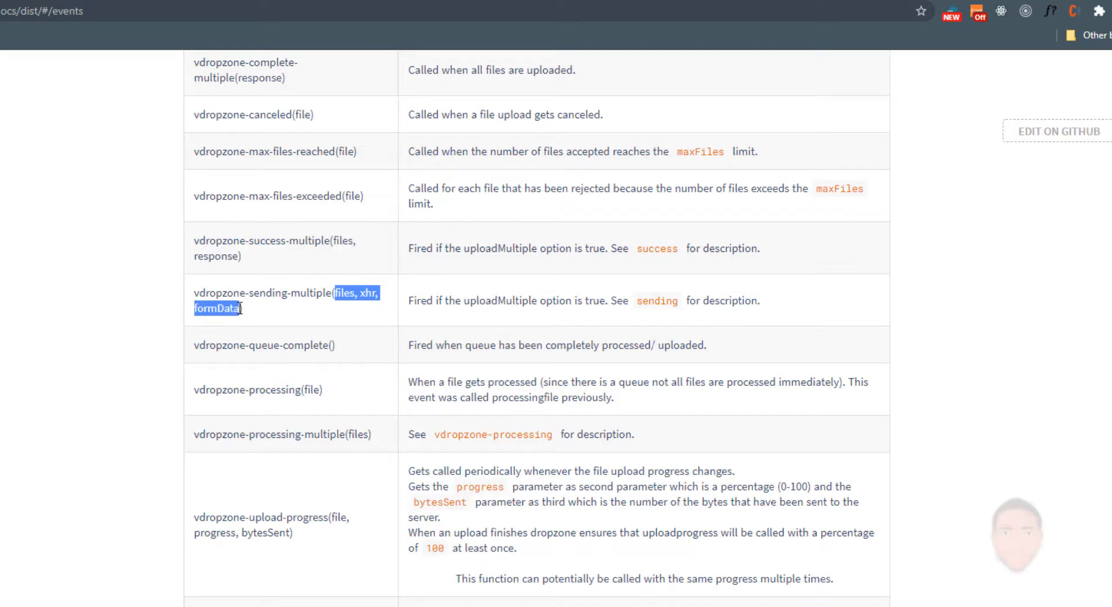
# Complete sendMessage as async function (files, xhr, formData) with an empty body.
pyautogui.hotkey('alt', 'Tab')
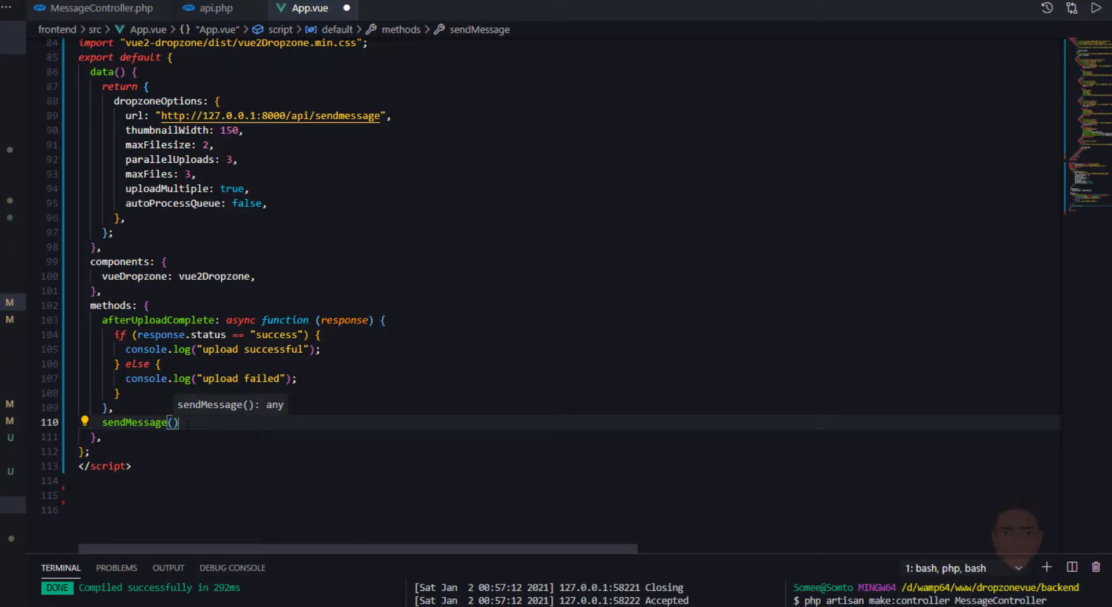
pyautogui.press('BackSpace')
pyautogui.press('BackSpace')
pyautogui.write(': ')
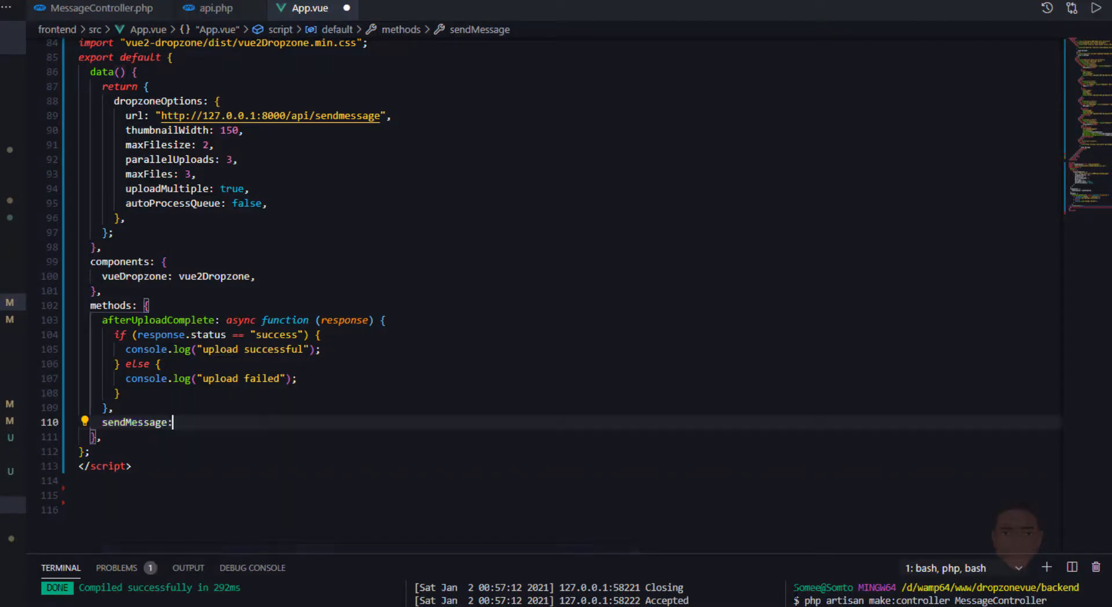
pyautogui.write('async ')
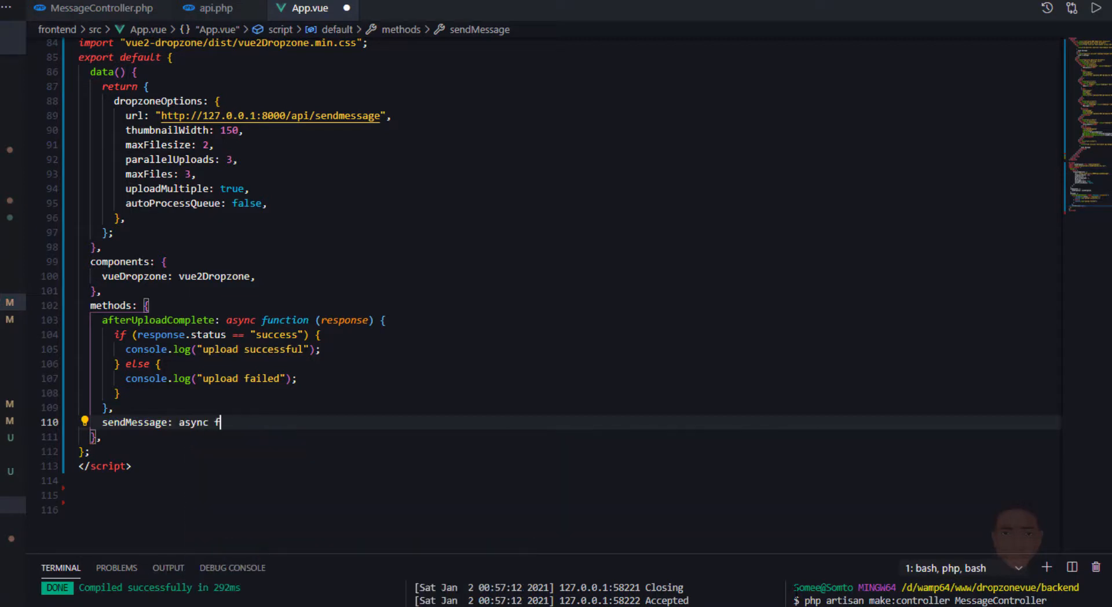
pyautogui.write('function (files, xhr, formData')
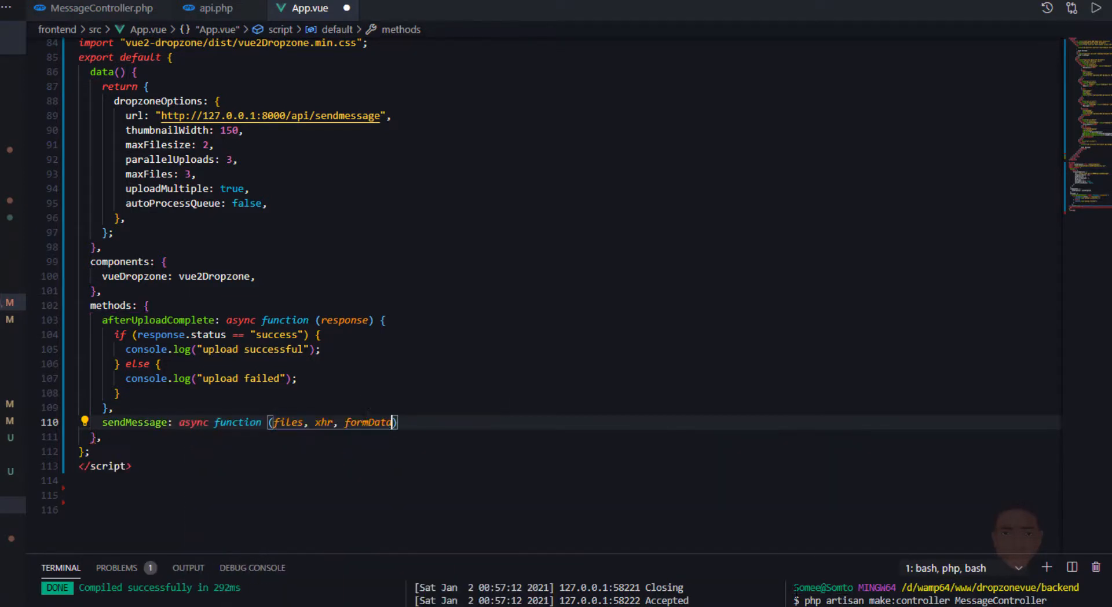
pyautogui.press('End')
pyautogui.write('{')
pyautogui.press('Return')
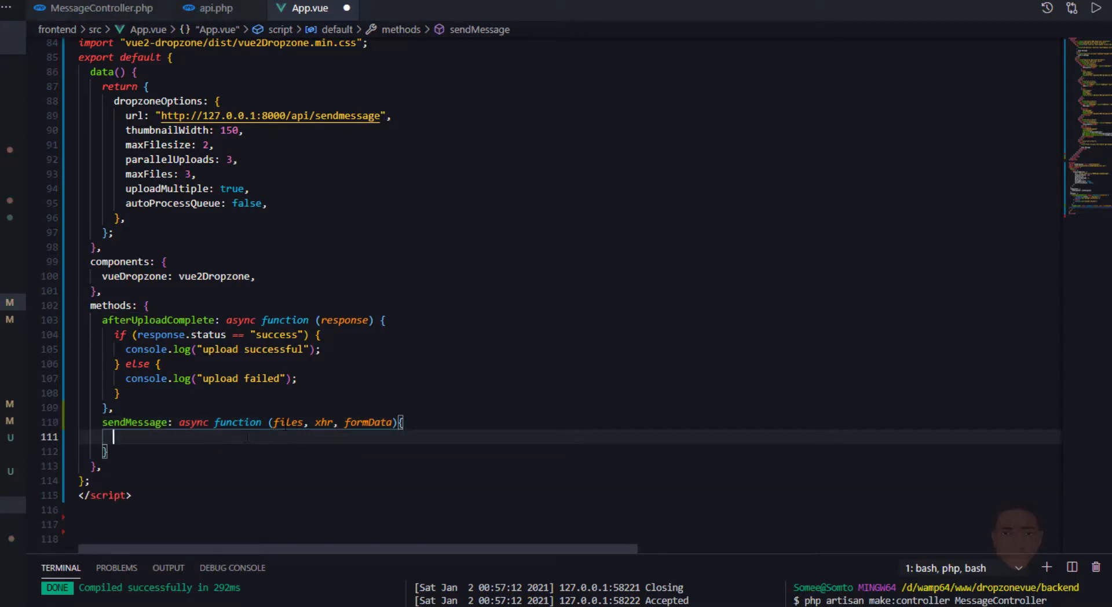
pyautogui.press('Up')
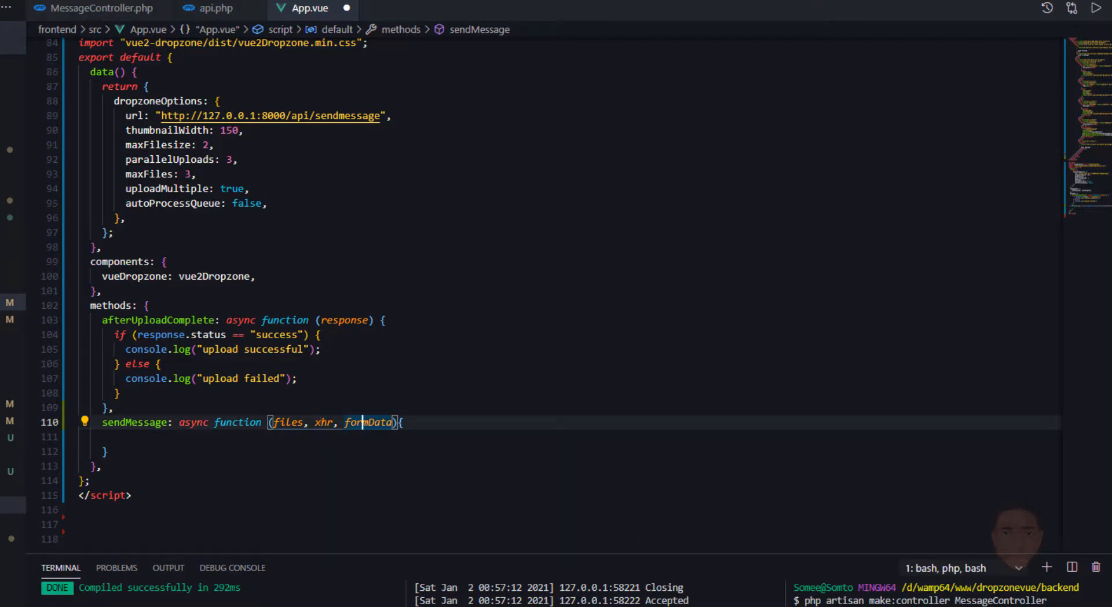
pyautogui.press('Down')
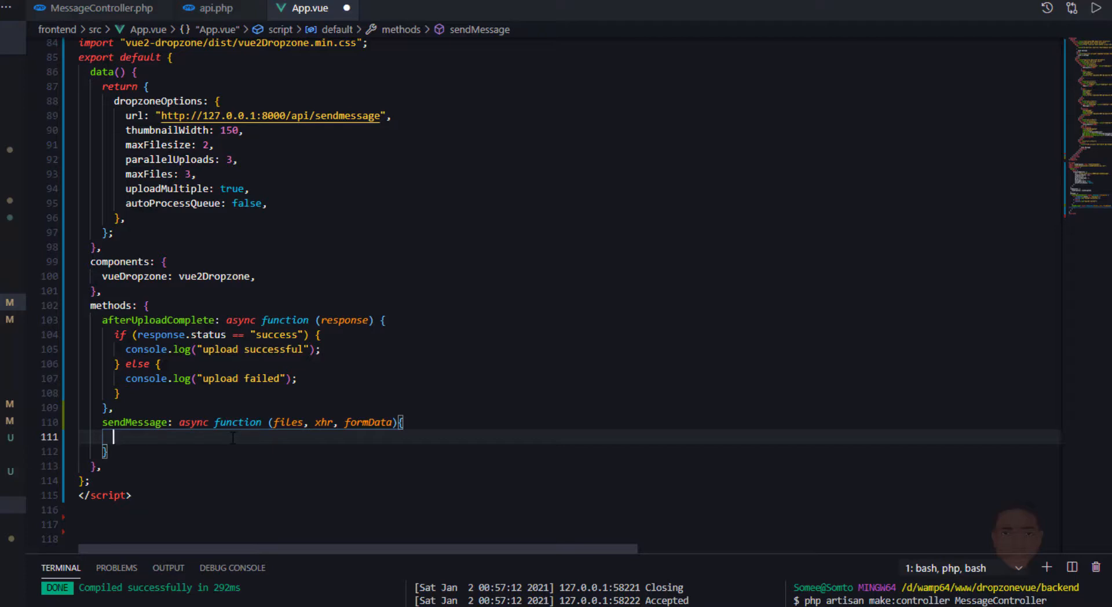
pyautogui.scroll(15, 556, 287)
pyautogui.scroll(-10, 557, 286)
pyautogui.scroll(-8, 556, 286)
pyautogui.scroll(5, 556, 287)
pyautogui.scroll(7, 556, 287)
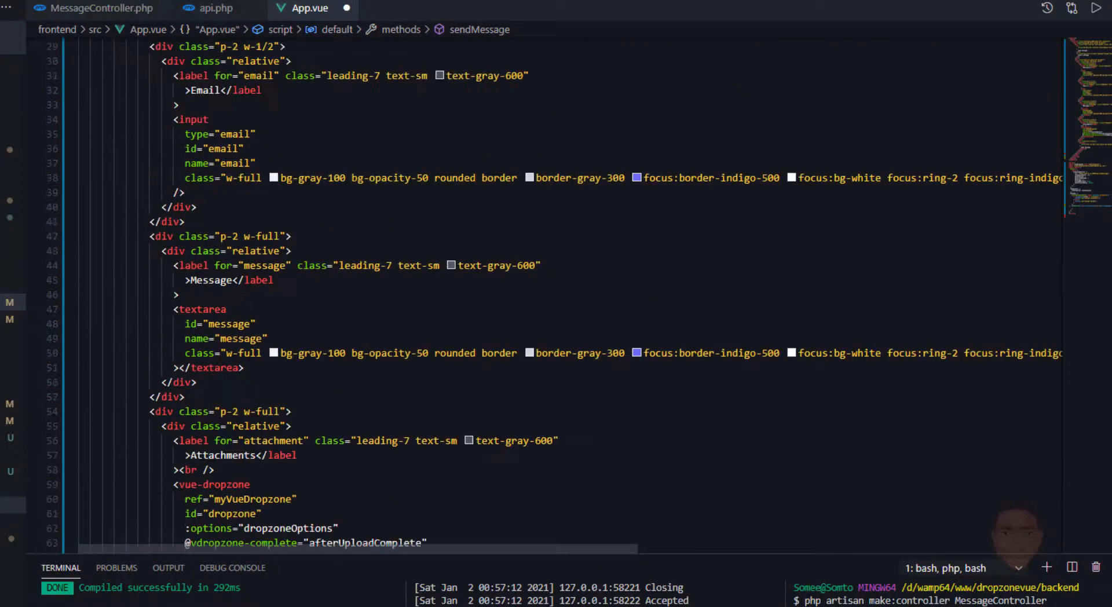
pyautogui.scroll(6, 557, 296)
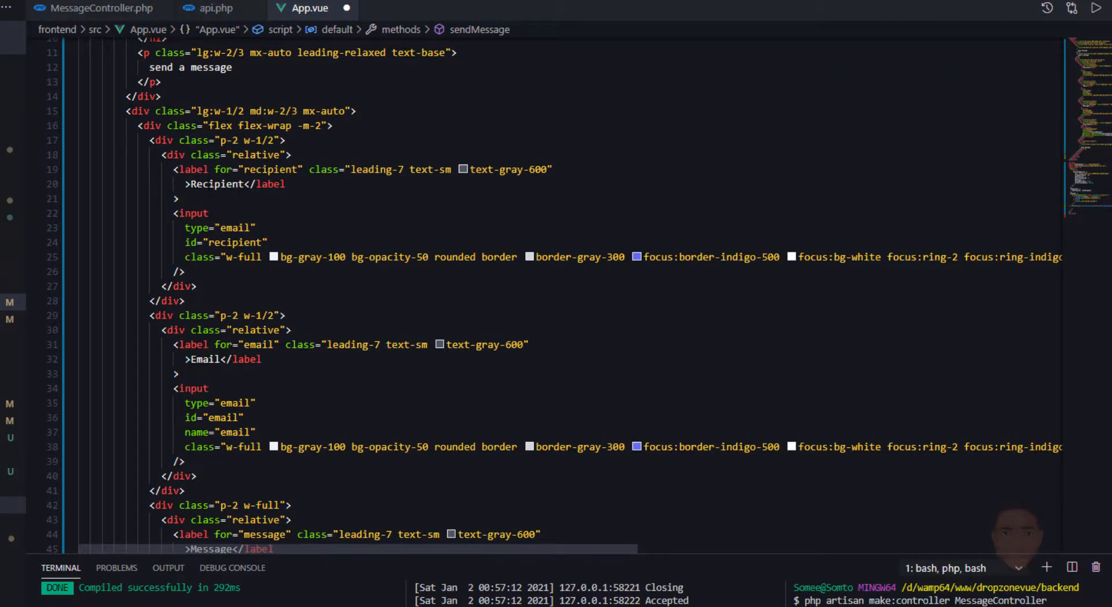
# Add v-model="recipient" to the recipient input and copy the attribute for reuse.
pyautogui.moveTo(174, 212); pyautogui.dragTo(186, 271)
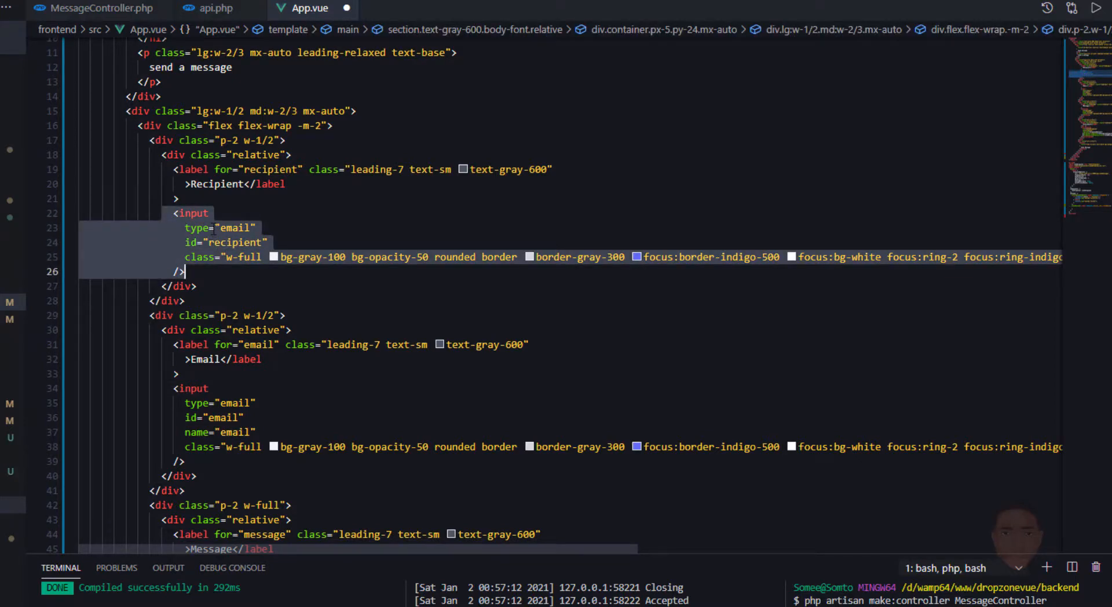
pyautogui.scroll(-3, 557, 295)
pyautogui.scroll(5, 556, 295)
pyautogui.click(188, 266)
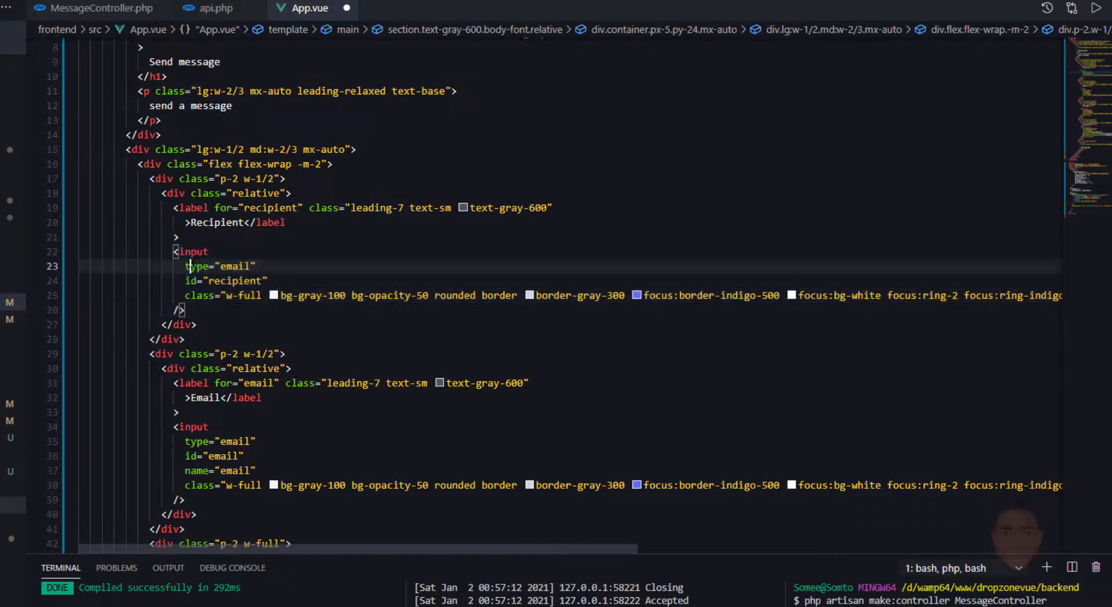
pyautogui.click(278, 281)
pyautogui.press('Return')
pyautogui.write('v-model')
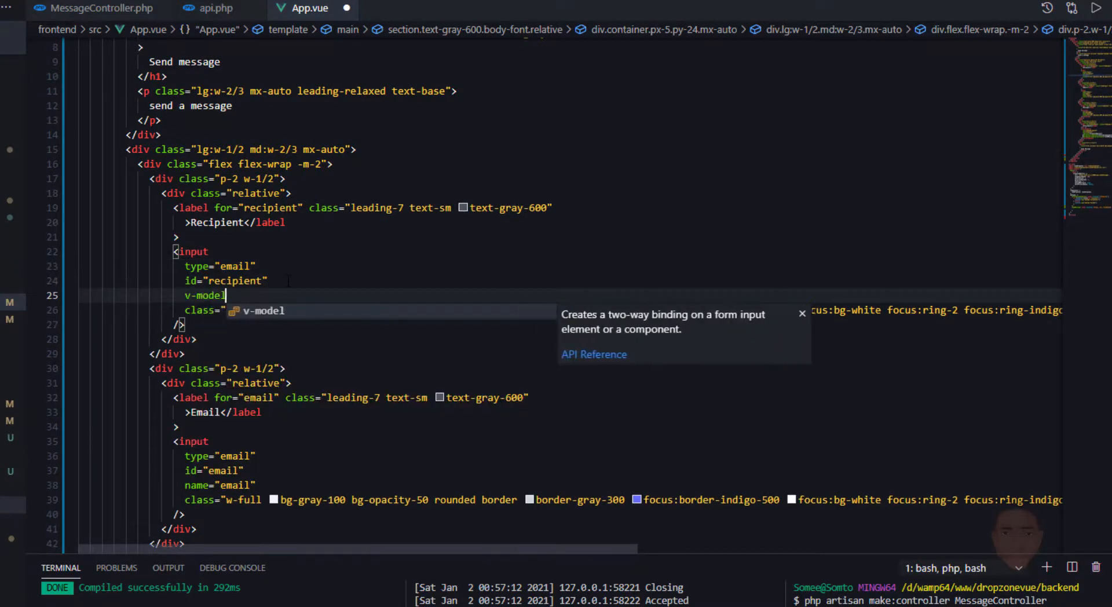
pyautogui.press('Return')
pyautogui.write('email')
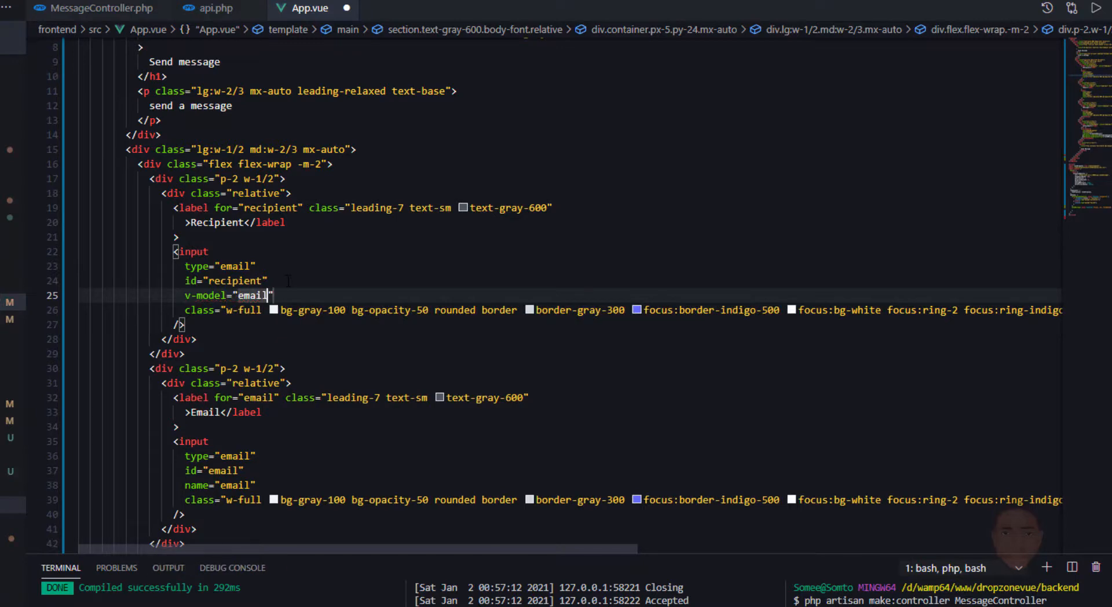
pyautogui.scroll(-5, 556, 305)
pyautogui.scroll(4, 557, 305)
pyautogui.scroll(-6, 556, 304)
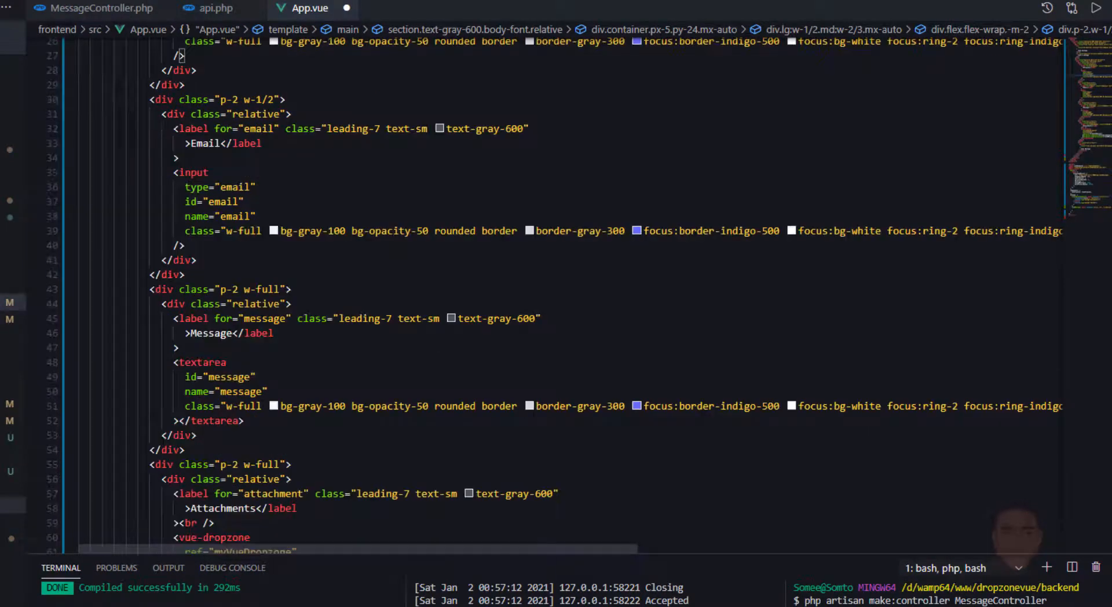
pyautogui.scroll(5, 556, 304)
pyautogui.scroll(3, 556, 305)
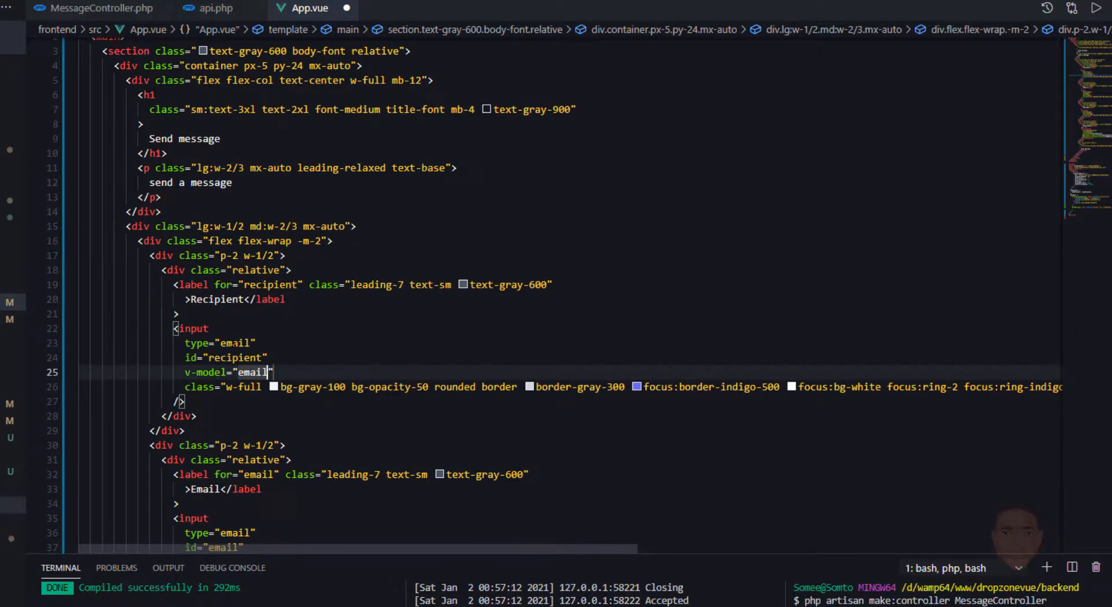
pyautogui.doubleClick(252, 373)
pyautogui.write('rece')
pyautogui.press('BackSpace')
pyautogui.write('ipient')
pyautogui.hotkey('shift', 'Home')
pyautogui.hotkey('ctrl', 'c')
pyautogui.scroll(-3, 556, 305)
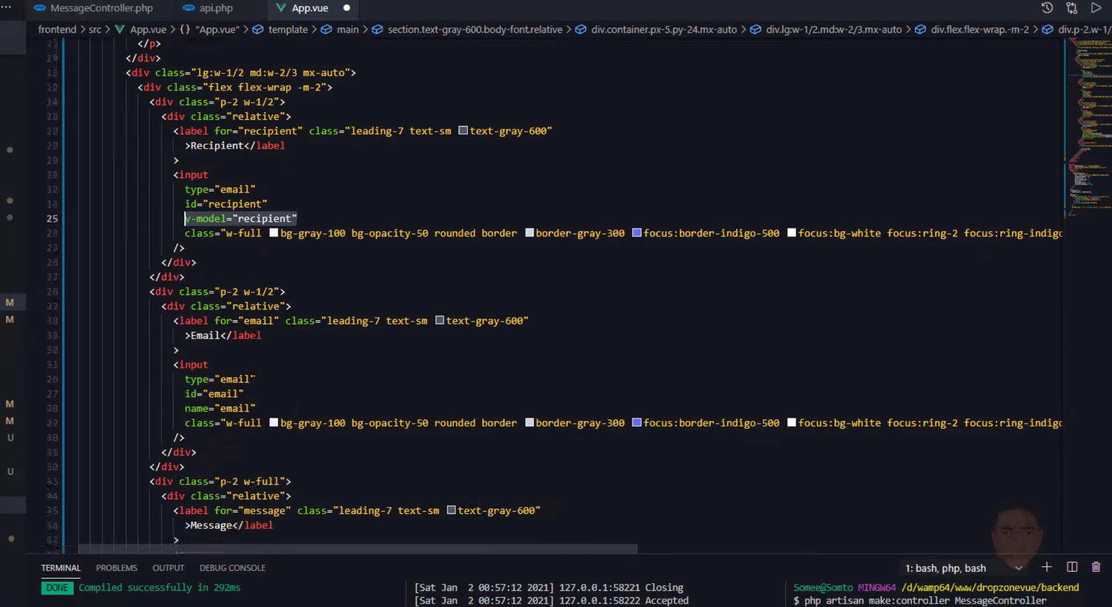
pyautogui.scroll(-3, 557, 305)
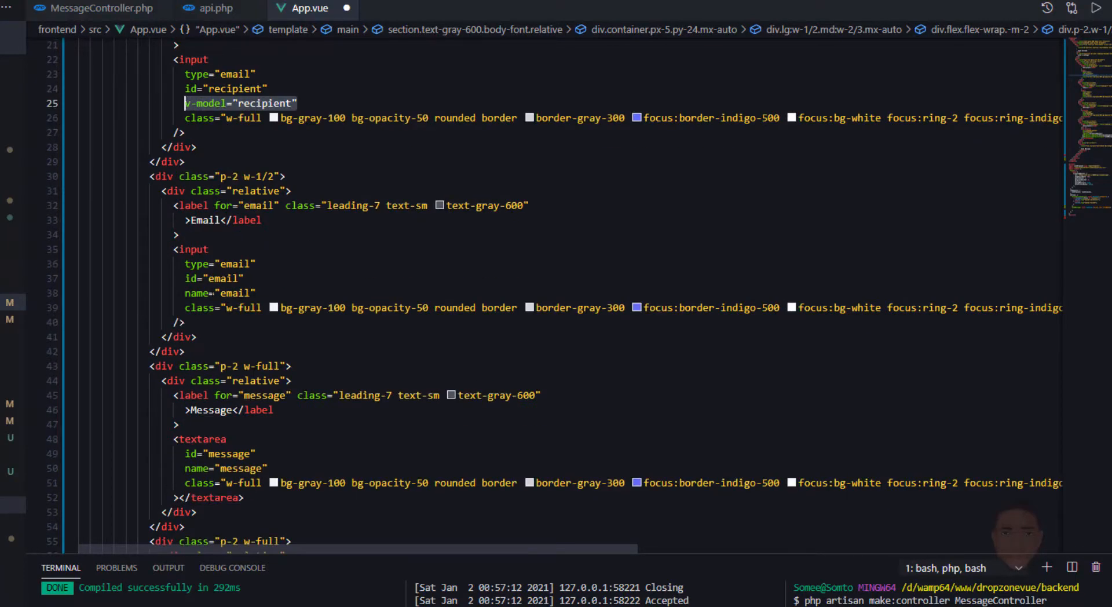
# Replace the name attributes with v-model="email" on the email input and v-model="message" on the textarea.
pyautogui.click(185, 293)
pyautogui.hotkey('shift', 'End')
pyautogui.hotkey('ctrl', 'v')
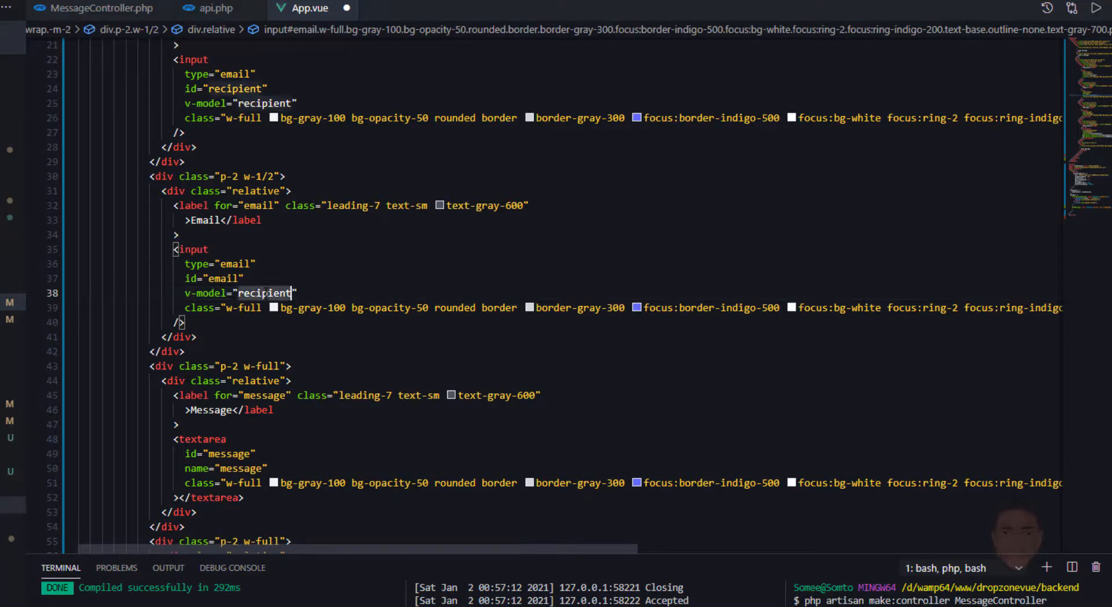
pyautogui.write('email')
pyautogui.scroll(-5, 556, 305)
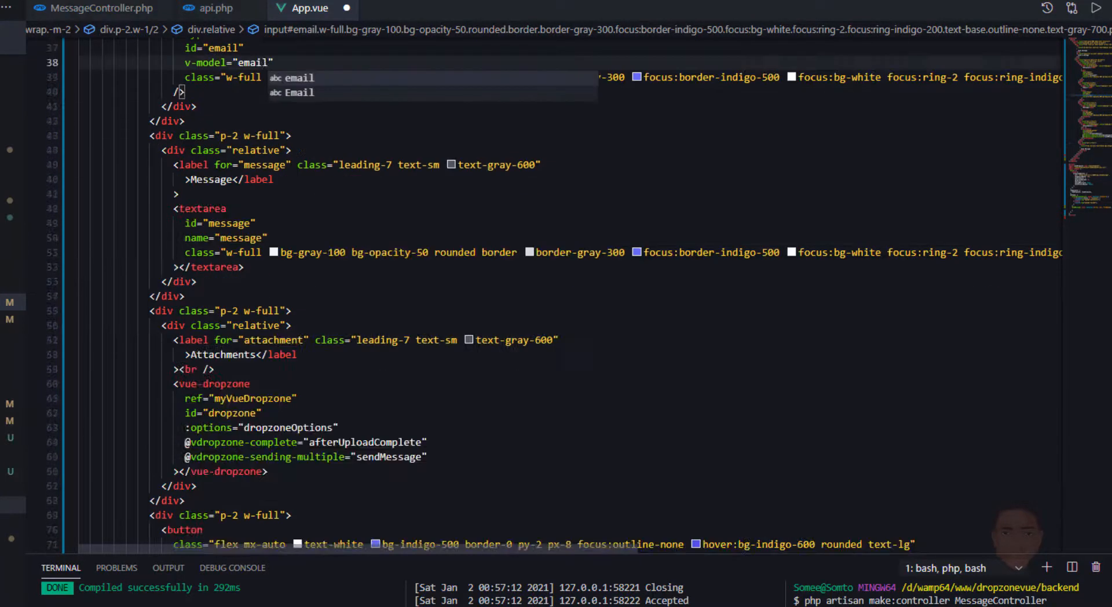
pyautogui.click(185, 237)
pyautogui.hotkey('shift', 'End')
pyautogui.hotkey('ctrl', 'v')
pyautogui.doubleClick(266, 237)
pyautogui.write('me')
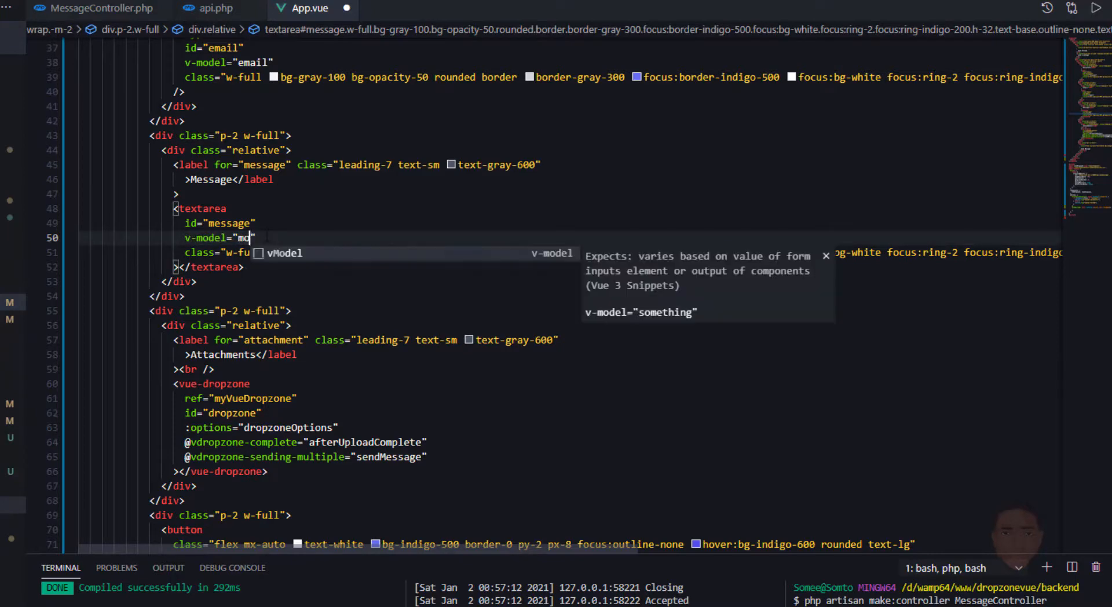
pyautogui.write('ssage')
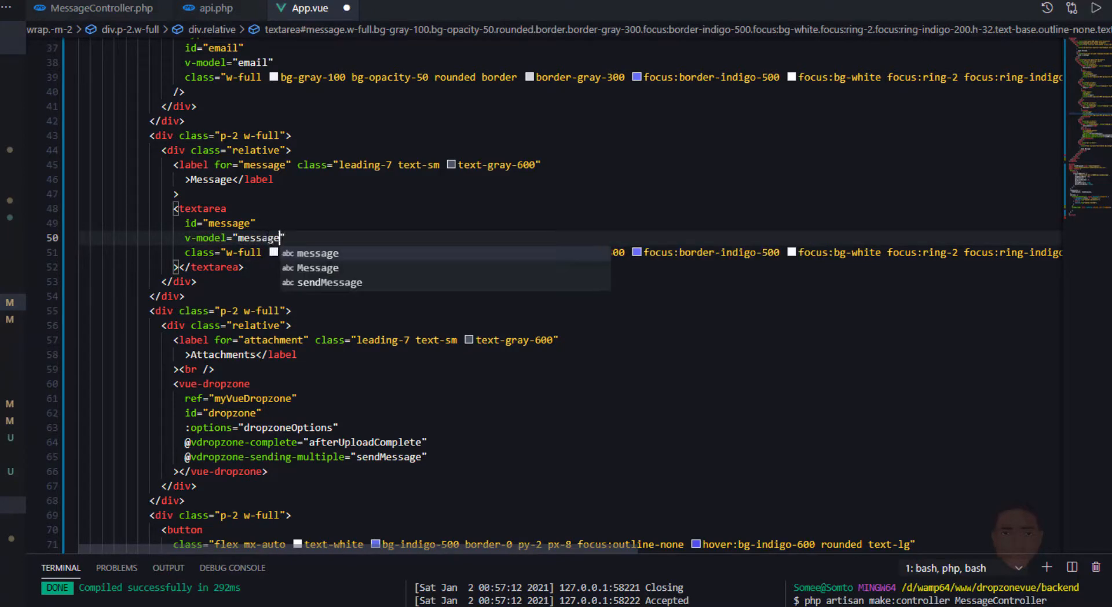
pyautogui.press('Escape')
# Add empty email:'', recepient:'' and message:'' properties to data() above dropzoneOptions.
pyautogui.click(186, 340)
pyautogui.scroll(-12, 556, 305)
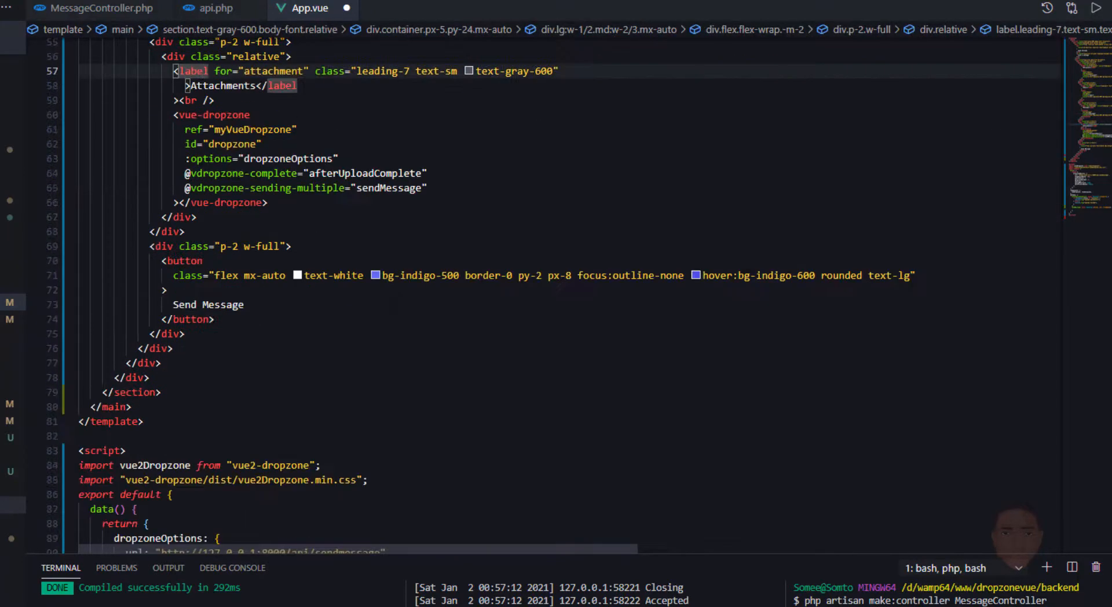
pyautogui.scroll(-1, 556, 305)
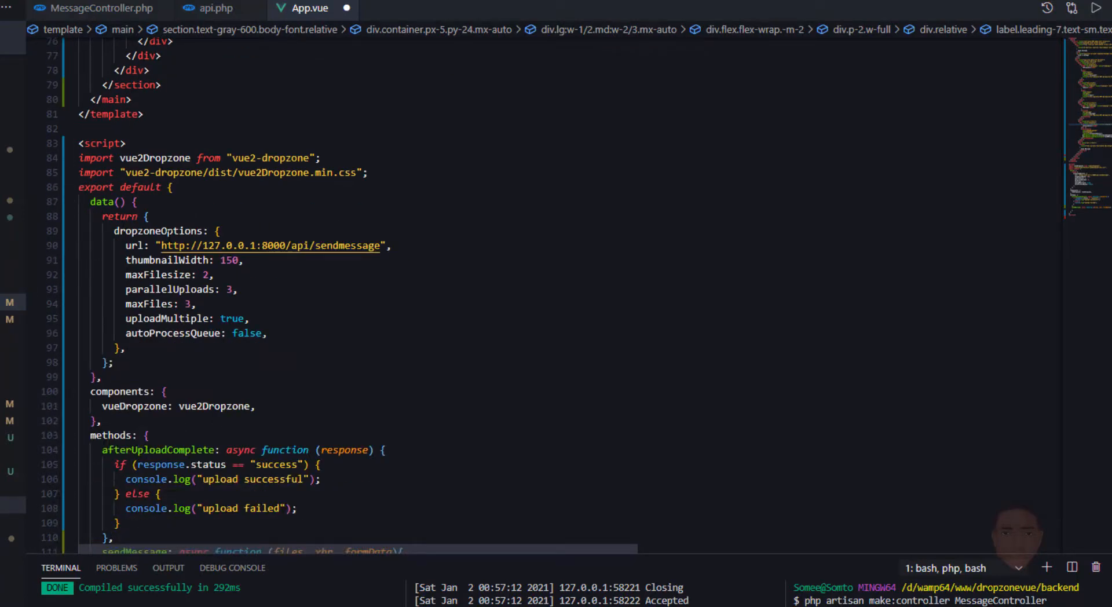
pyautogui.click(153, 215)
pyautogui.press('Return')
pyautogui.write('e')
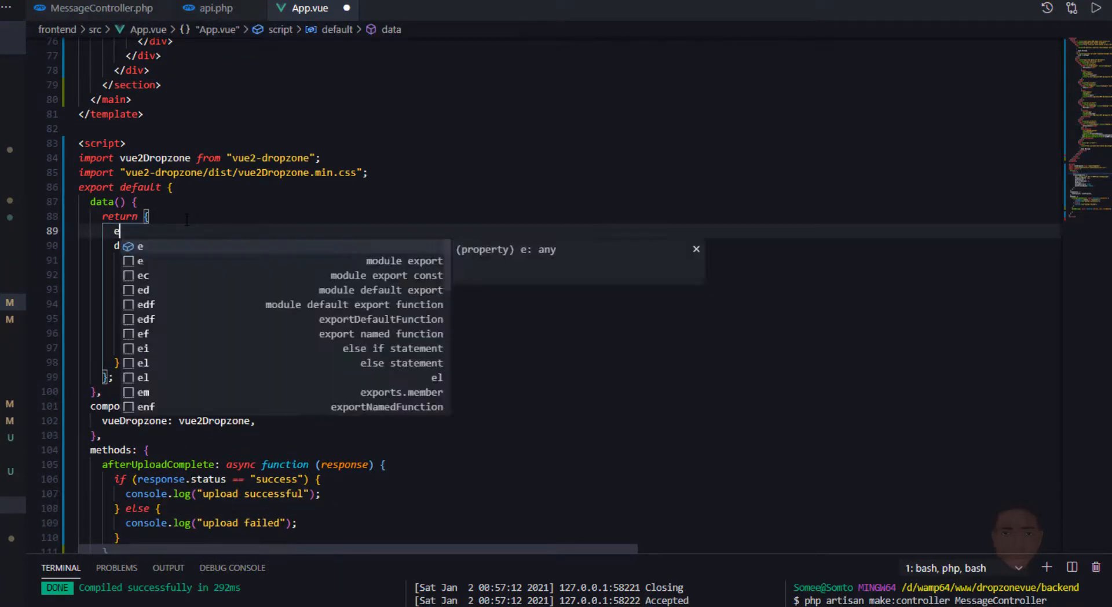
pyautogui.write("mail: '',")
pyautogui.press('Return')
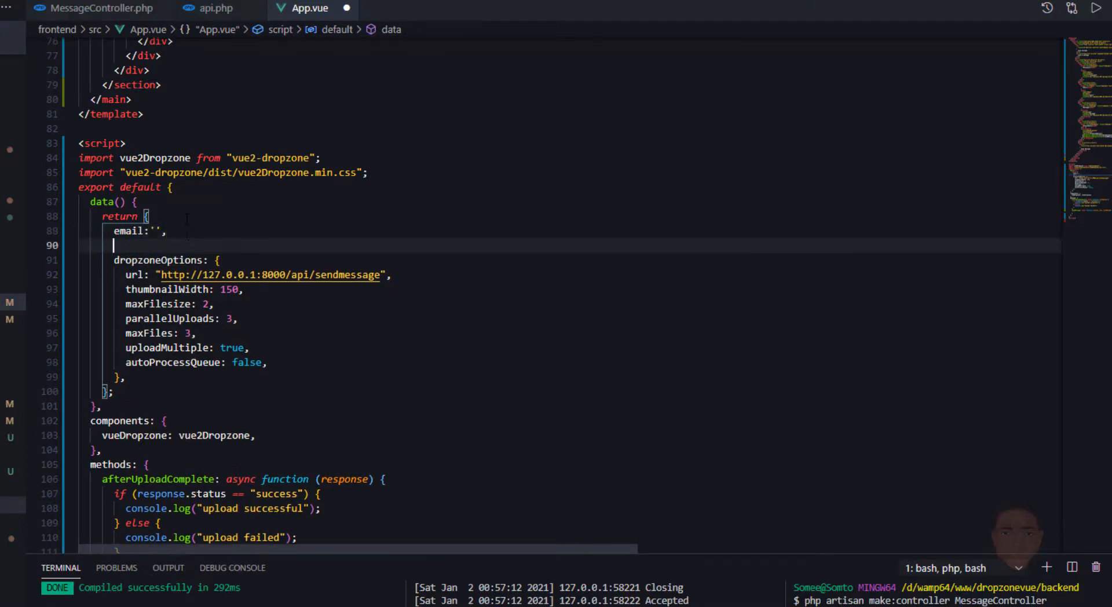
pyautogui.write('rece')
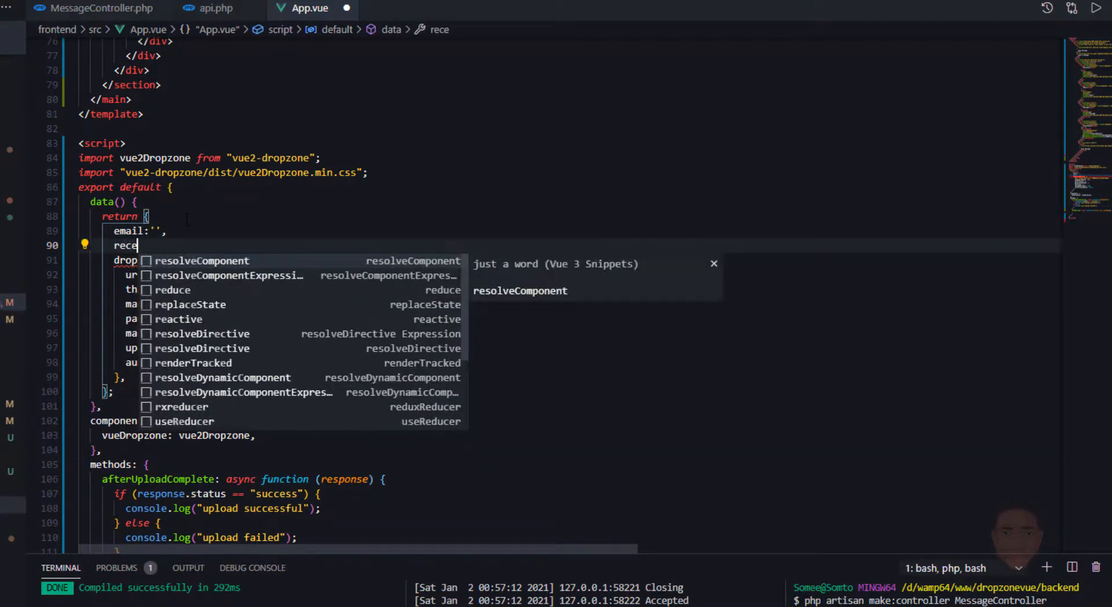
pyautogui.write('cipeit')
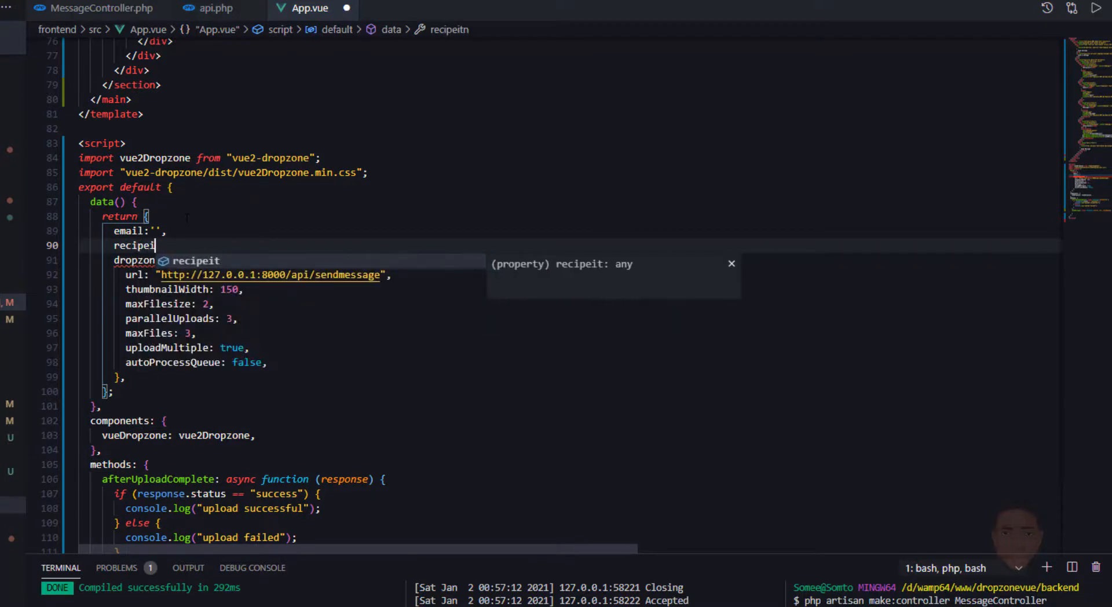
pyautogui.press('BackSpace')
pyautogui.press('BackSpace')
pyautogui.press('BackSpace')
pyautogui.press('BackSpace')
pyautogui.press('BackSpace')
pyautogui.press('BackSpace')
pyautogui.write("cepient:'',")
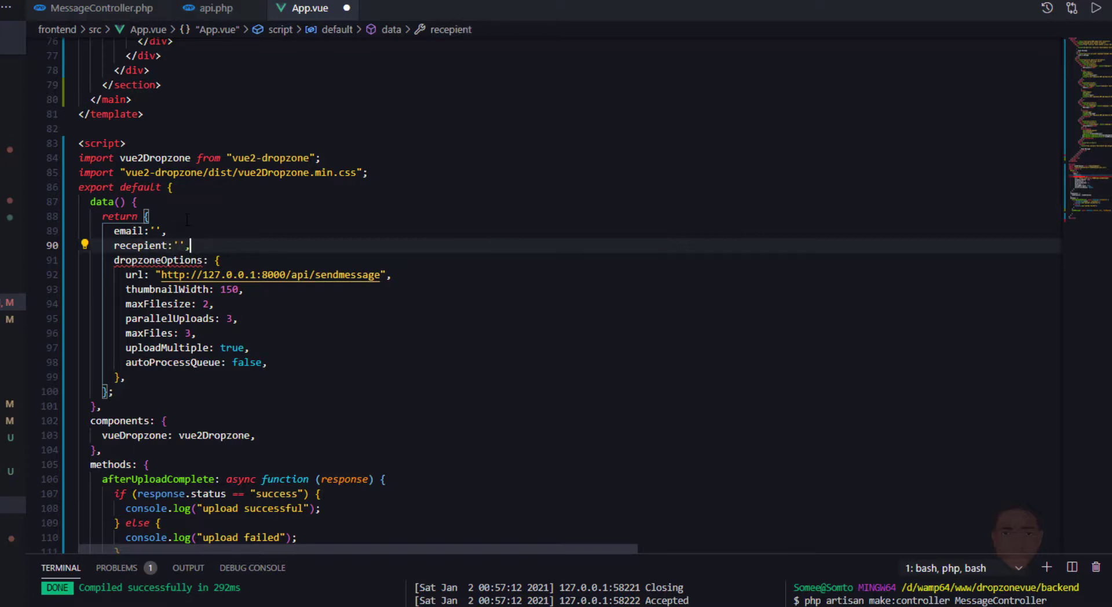
pyautogui.press('Return')
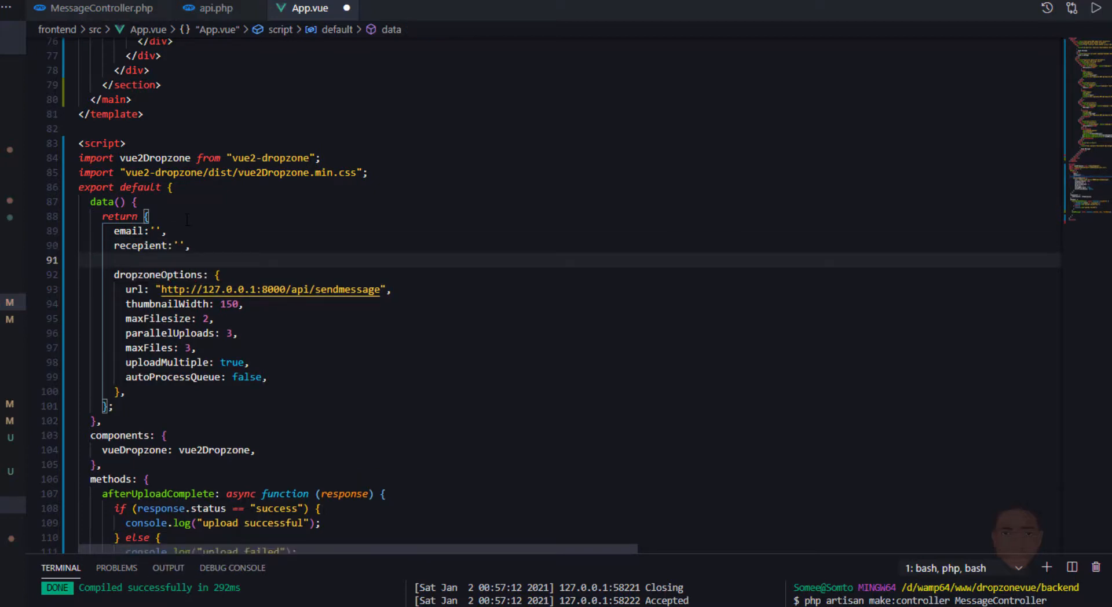
pyautogui.write("essage:'',")
pyautogui.scroll(1, 557, 306)
# Paste the template's recipient spelling over the recepient data property and save App.vue.
pyautogui.press('Up')
pyautogui.doubleClick(144, 283)
pyautogui.scroll(10, 556, 305)
pyautogui.scroll(5, 556, 306)
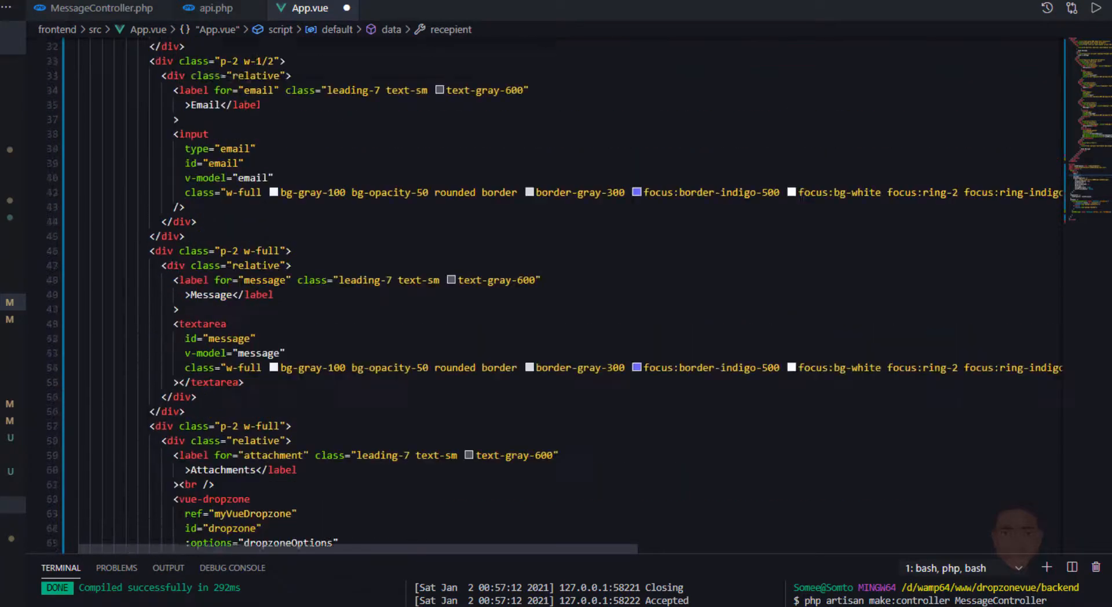
pyautogui.scroll(4, 557, 306)
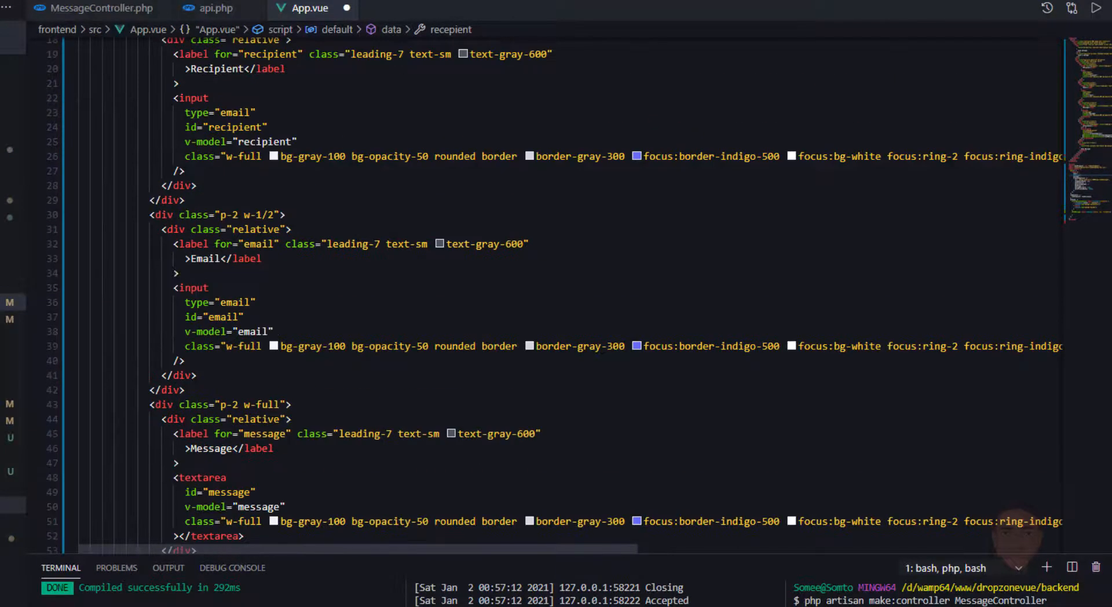
pyautogui.doubleClick(265, 142)
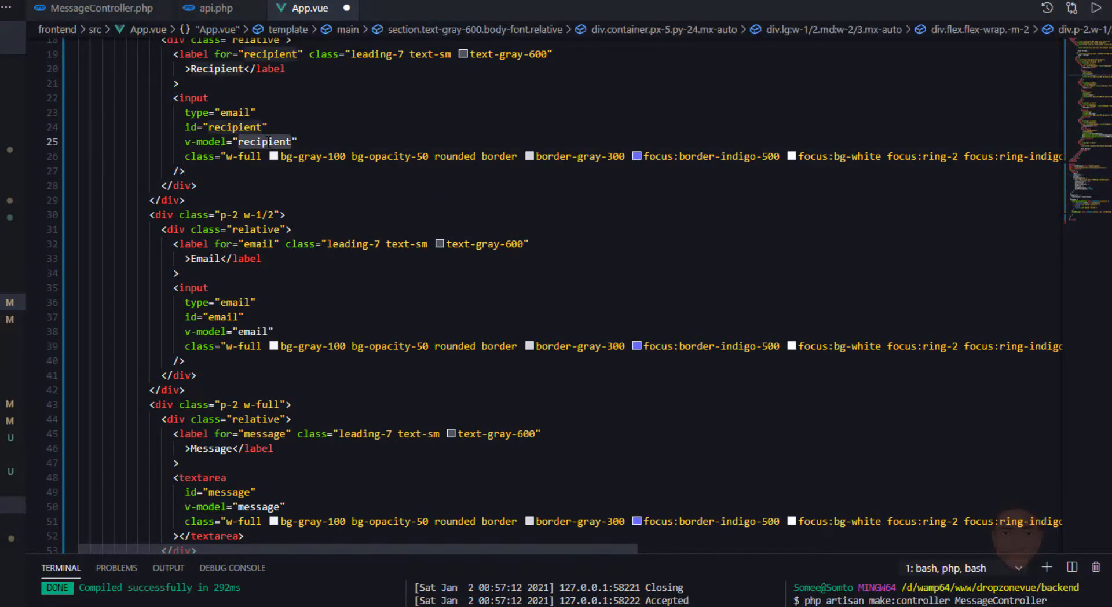
pyautogui.scroll(-5, 557, 305)
pyautogui.scroll(-5, 556, 305)
pyautogui.scroll(-3, 557, 305)
pyautogui.click(151, 323)
pyautogui.doubleClick(151, 323)
pyautogui.write('recipient')
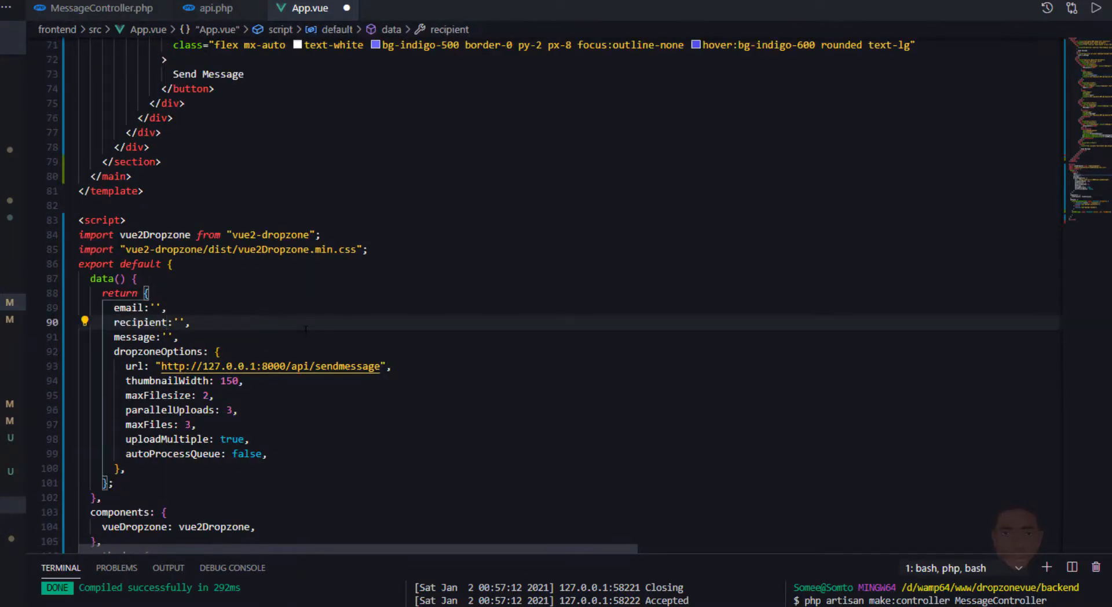
pyautogui.hotkey('ctrl', 's')
pyautogui.scroll(-4, 557, 306)
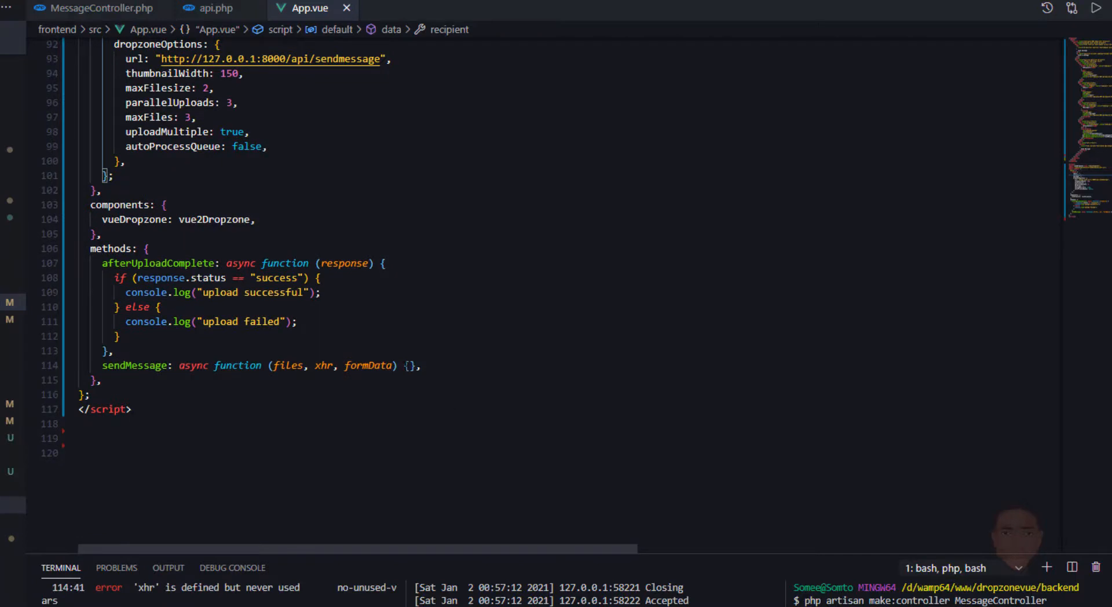
# Append email, message and recipient to formData in sendMessage using multi-cursor edits, and save App.vue.
pyautogui.click(407, 365)
pyautogui.press('Return')
pyautogui.press('Return')
pyautogui.press('Up')
pyautogui.write('formData')
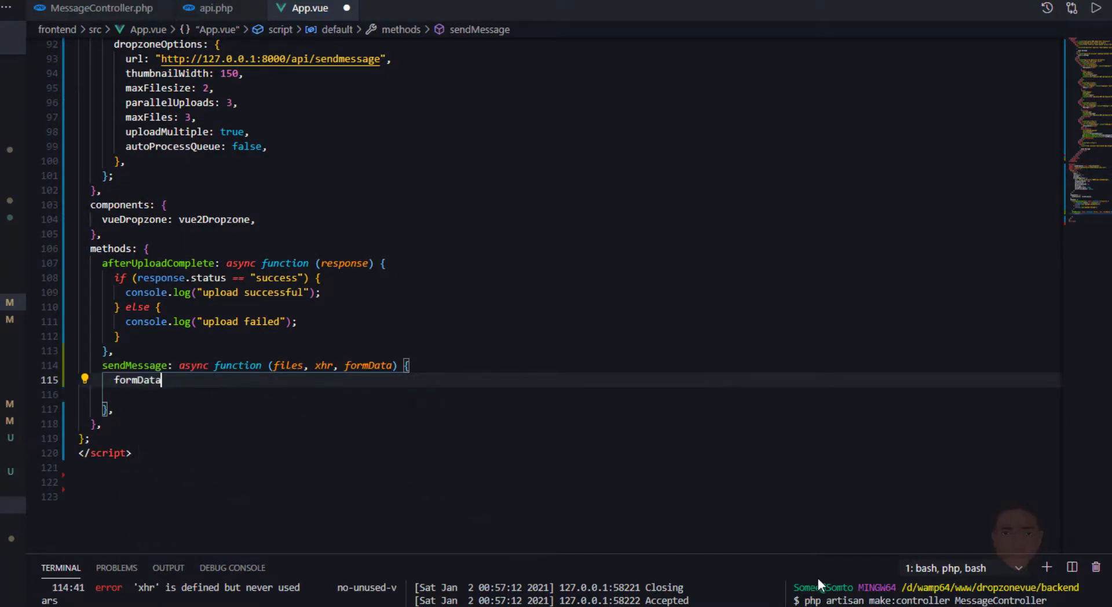
pyautogui.write('.append')
pyautogui.write("('email'")
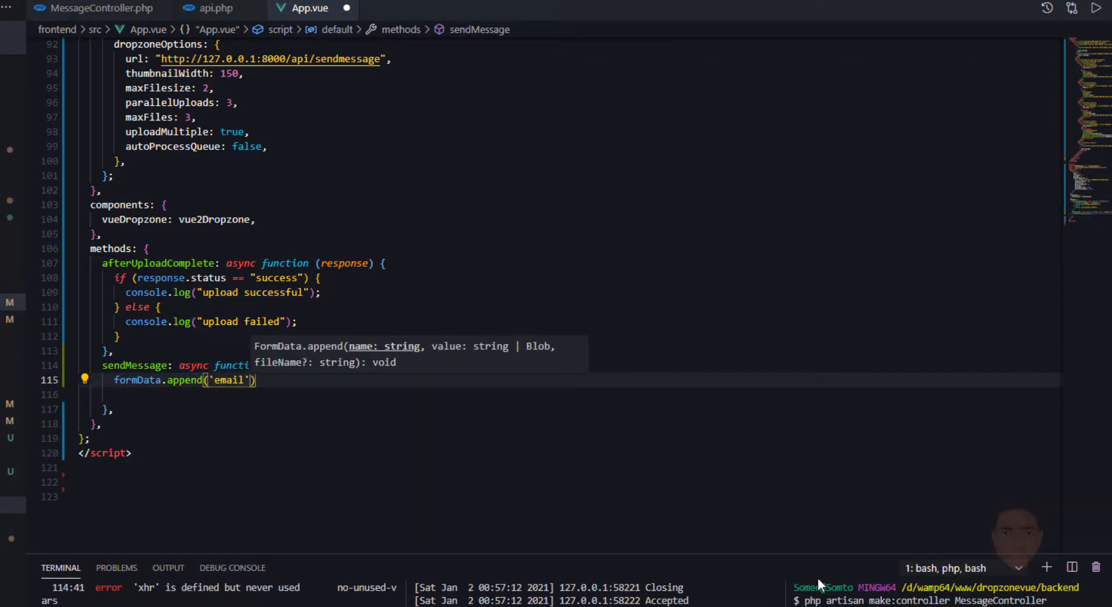
pyautogui.write(', this.email')
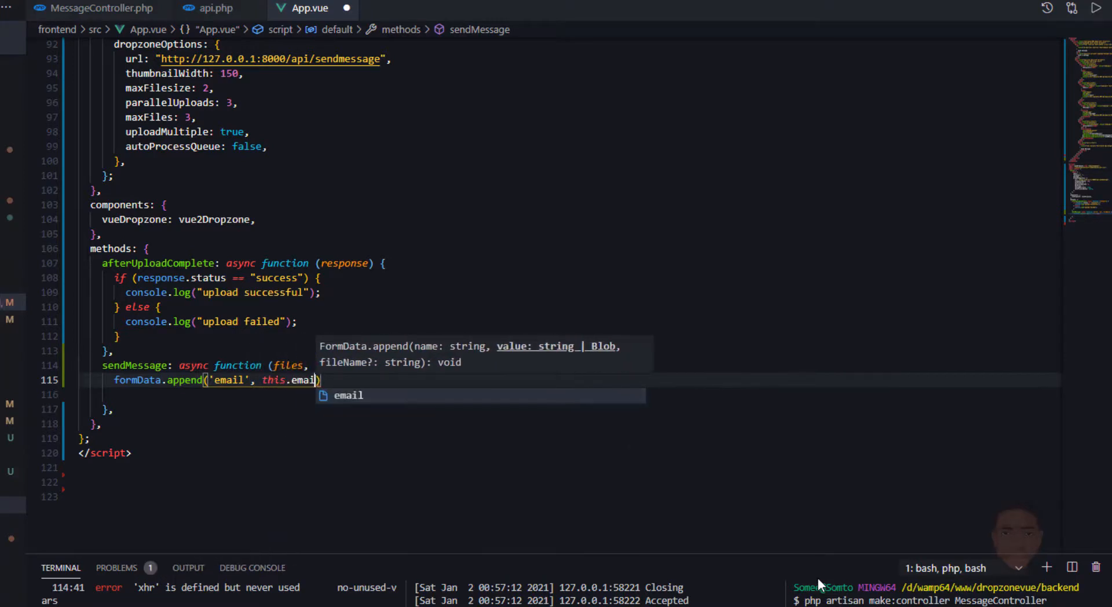
pyautogui.write(')')
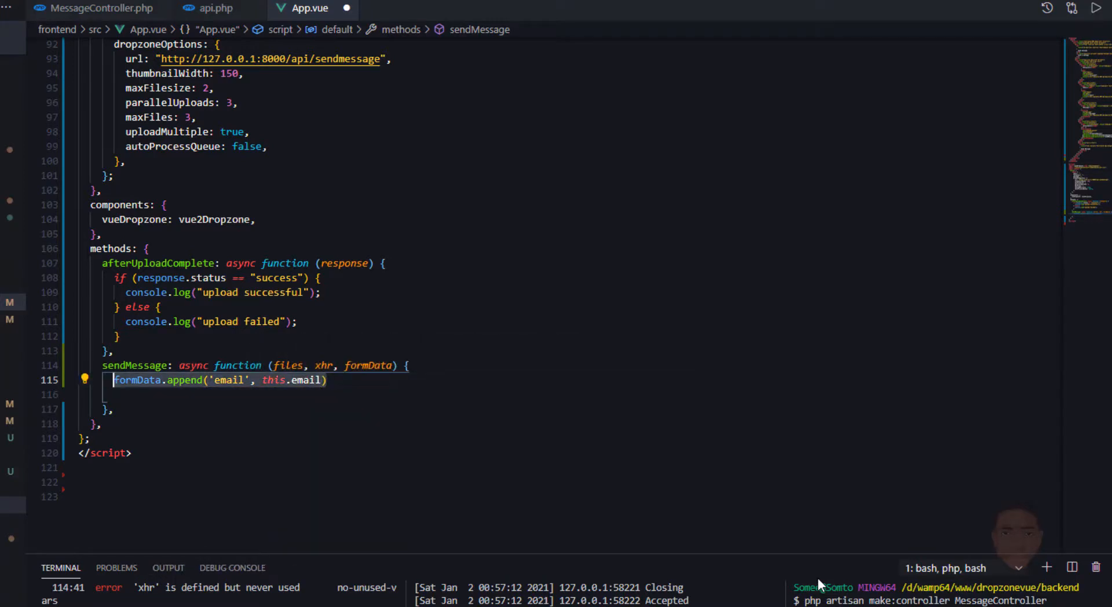
pyautogui.hotkey('shift', 'alt', 'Down')
pyautogui.hotkey('shift', 'alt', 'Down')
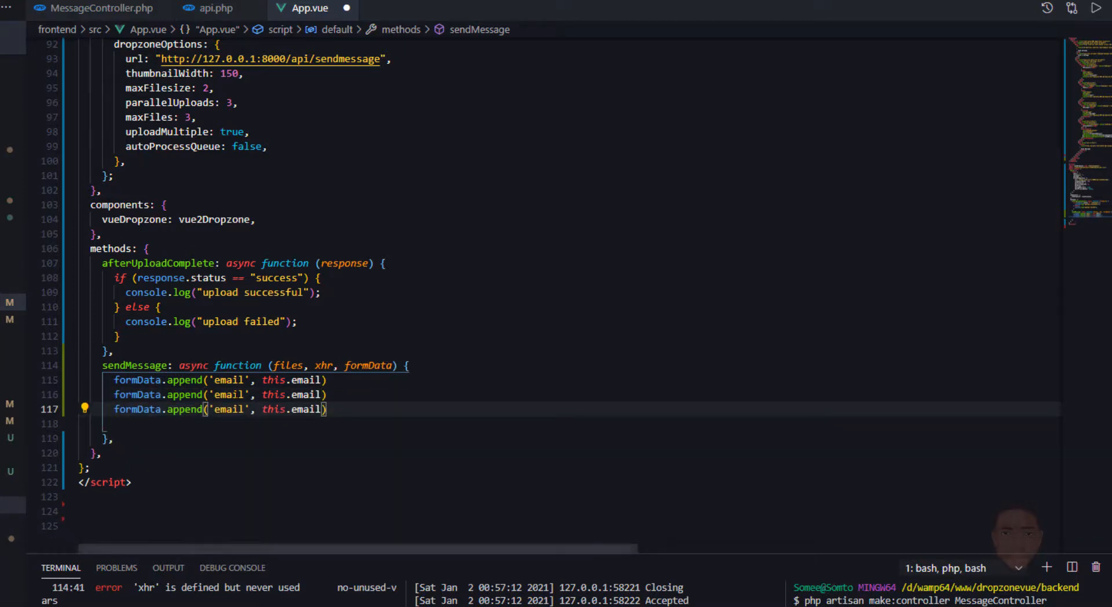
pyautogui.doubleClick(234, 396)
pyautogui.hotkey('ctrl', 'd')
pyautogui.write('message')
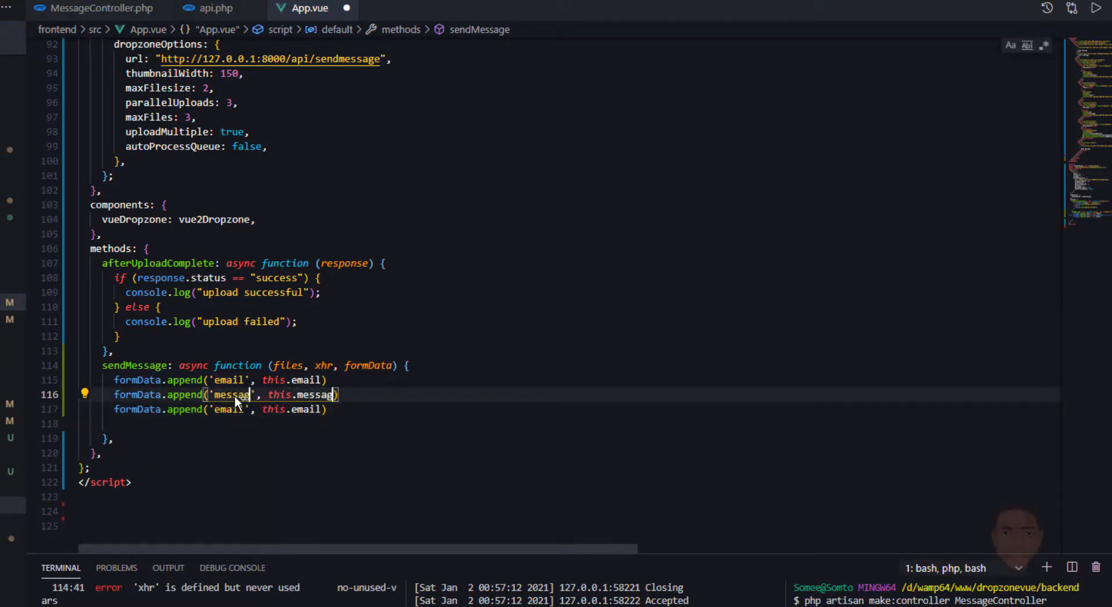
pyautogui.write('e')
pyautogui.doubleClick(228, 410)
pyautogui.hotkey('ctrl', 'd')
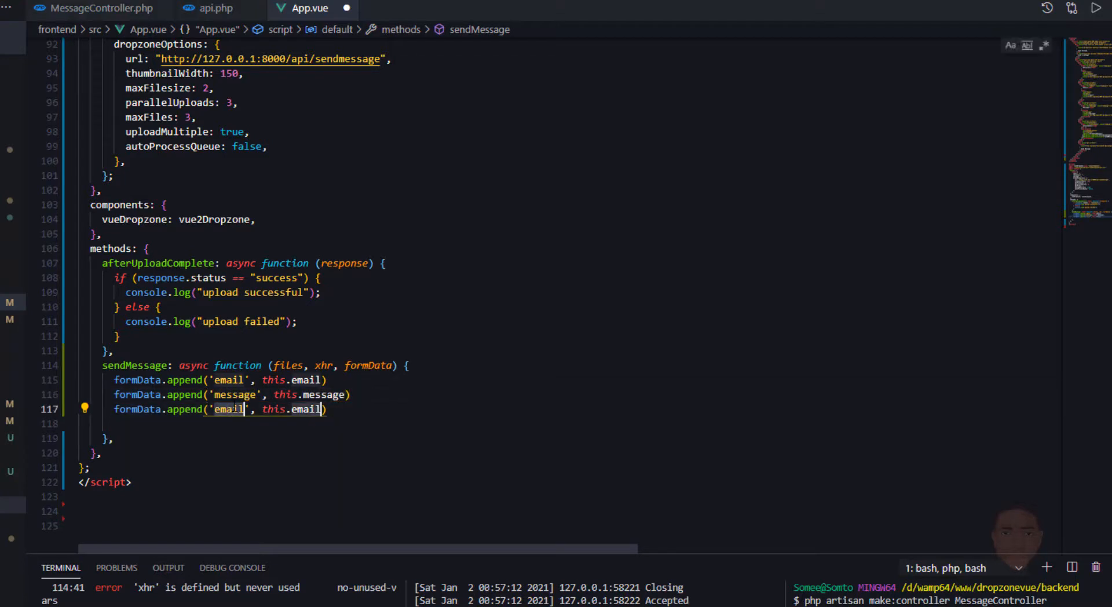
pyautogui.write('rec')
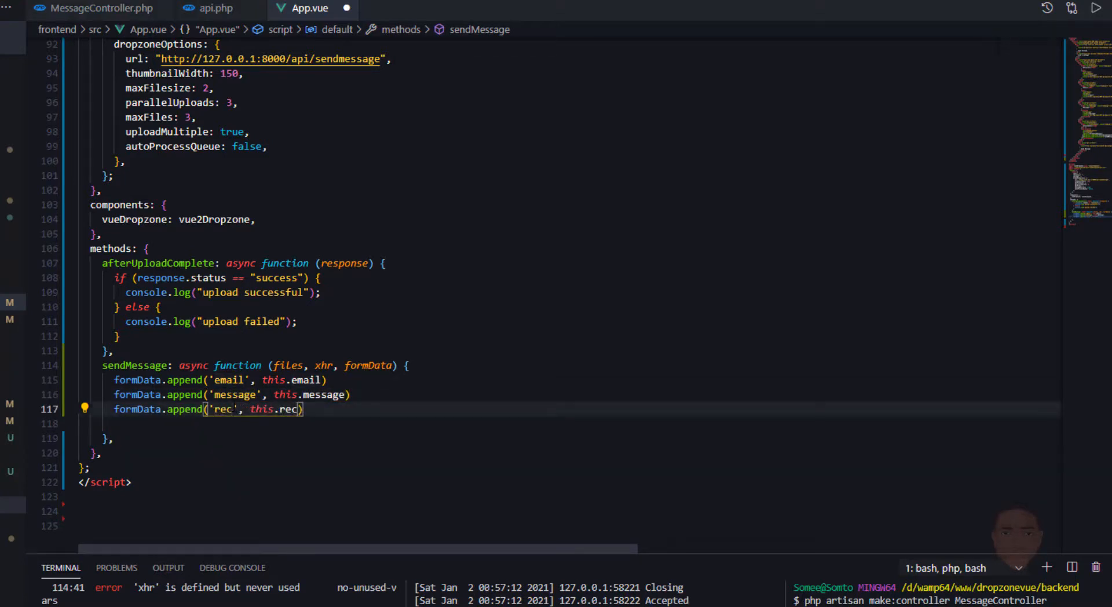
pyautogui.write('ipient')
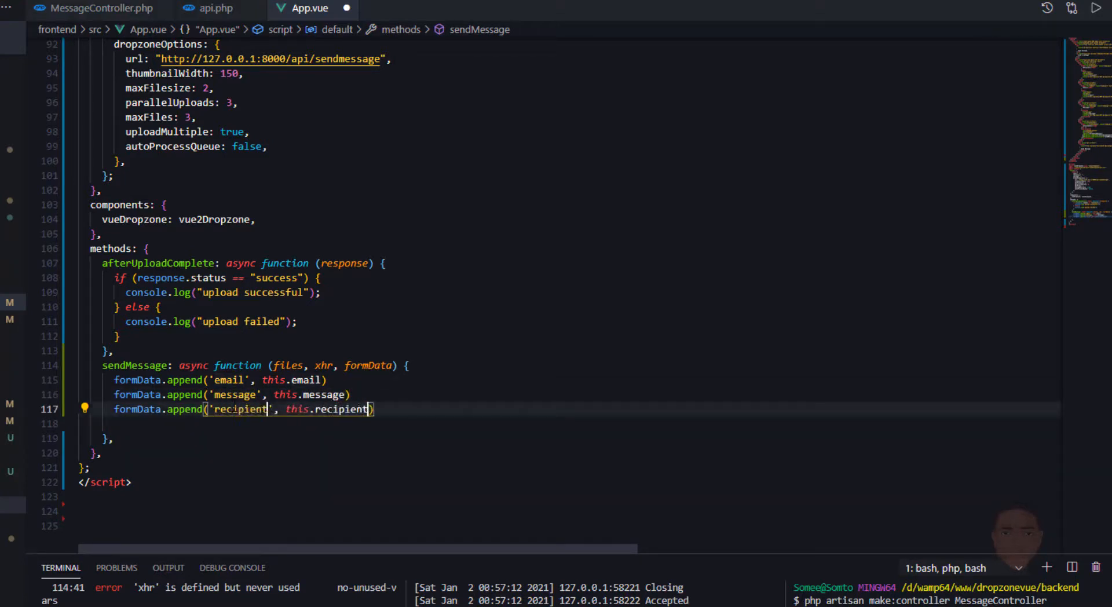
pyautogui.hotkey('ctrl', 's')
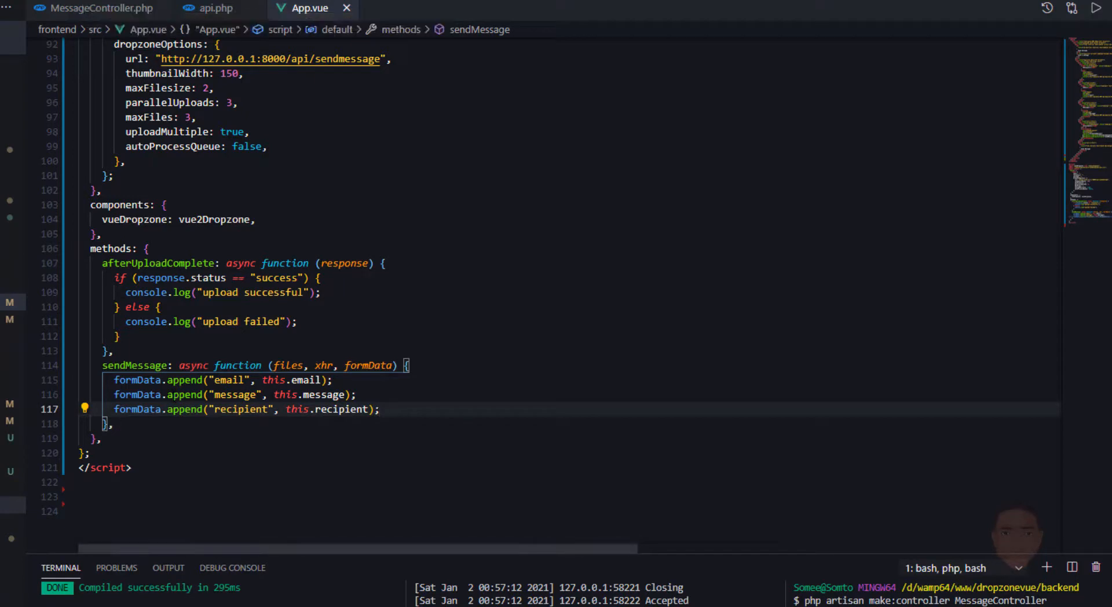
# Review the three formData.append lines and switch to MessageController.php.
pyautogui.moveTo(113, 380); pyautogui.dragTo(380, 410)
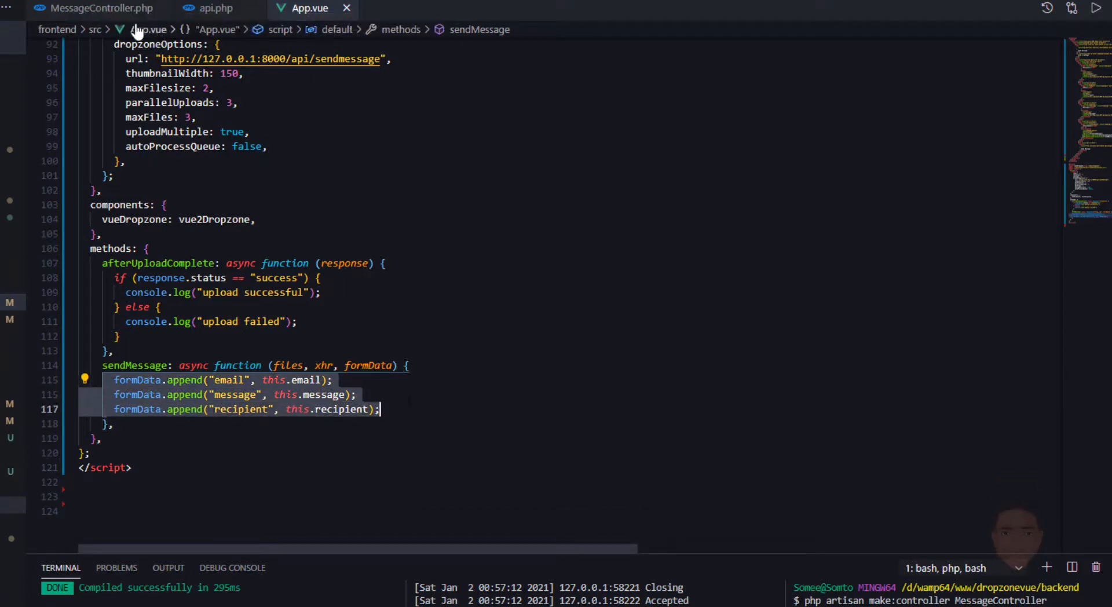
pyautogui.click(101, 8)
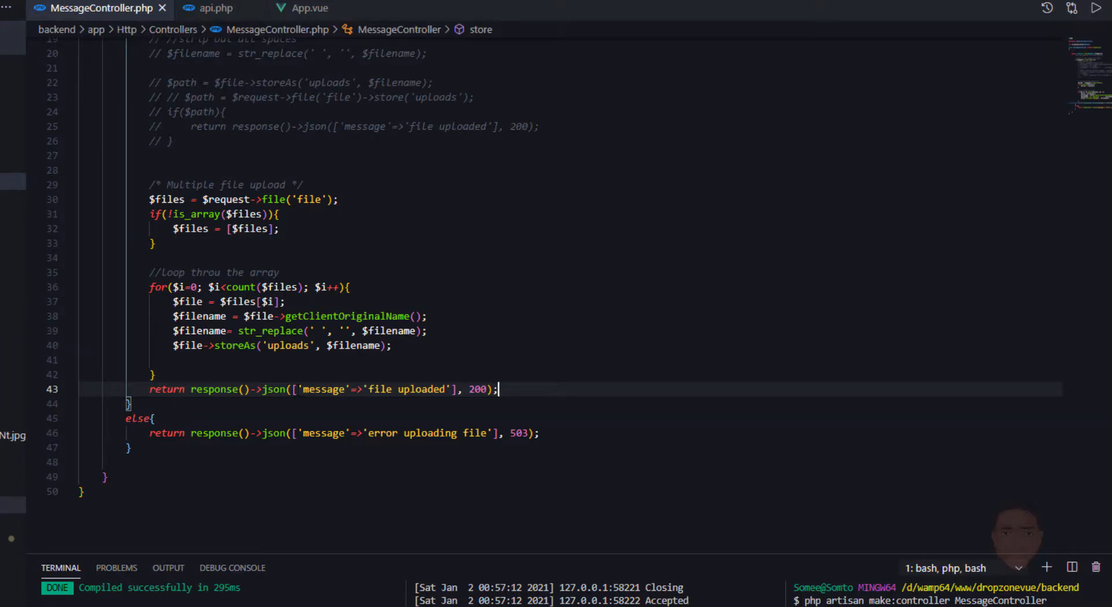
# Add 'data' => $request to the store method's success JSON response.
pyautogui.click(292, 388)
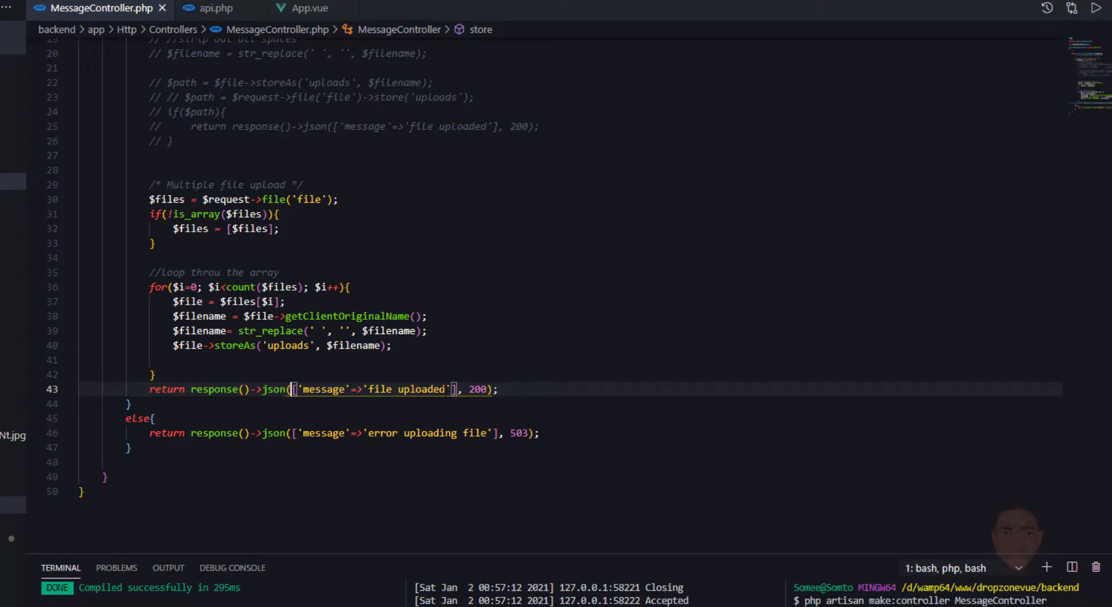
pyautogui.write(", 'data")
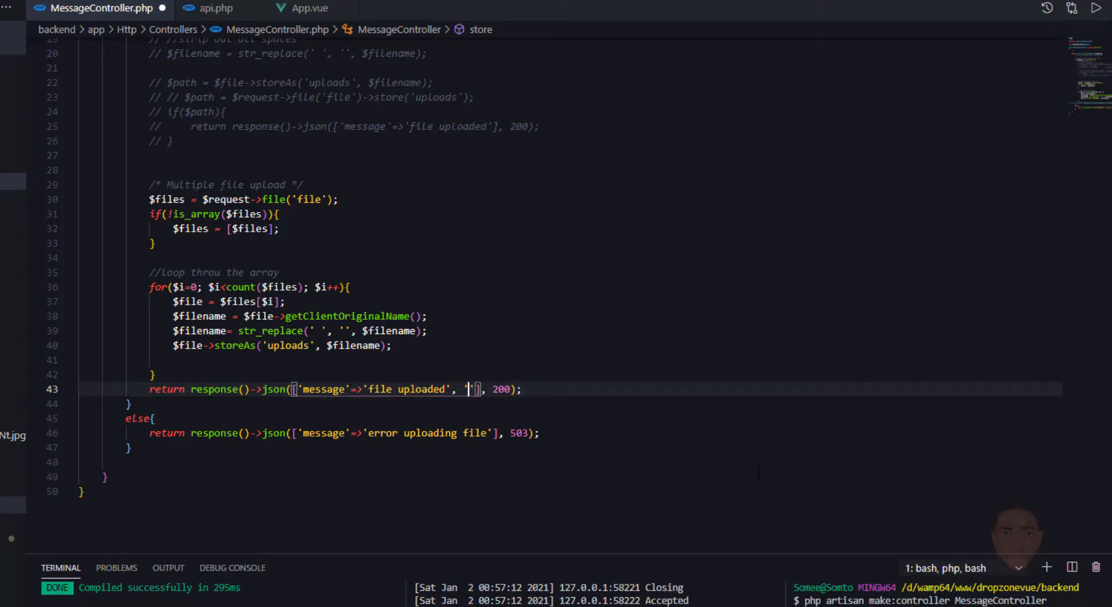
pyautogui.write("=>'")
pyautogui.press('BackSpace')
pyautogui.write('$request')
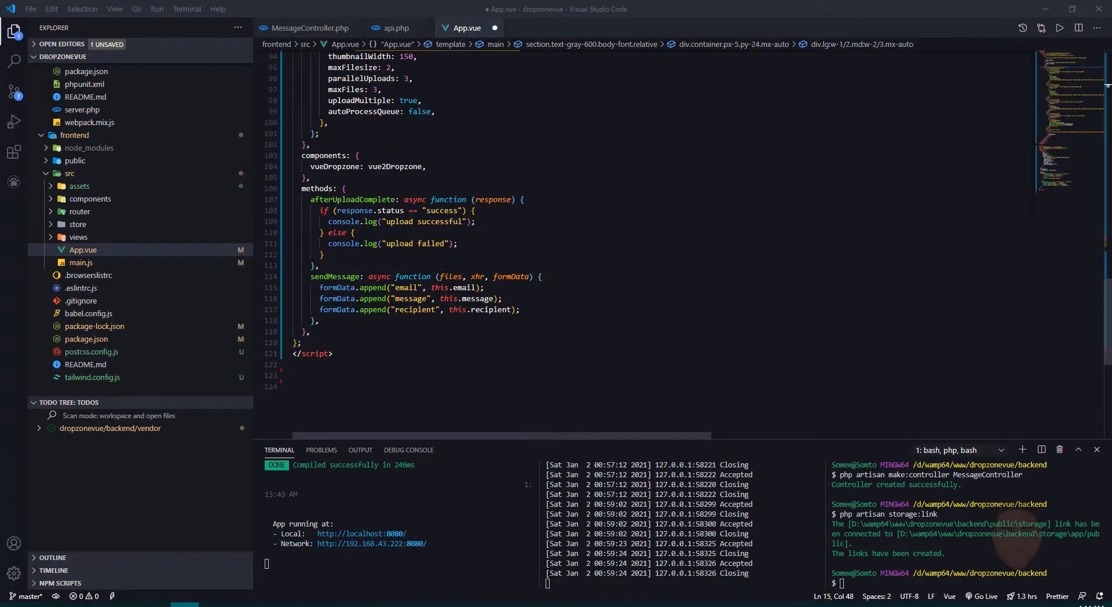
# Start a new attribute line inside the Send Message button tag after its class.
pyautogui.doubleClick(335, 276)
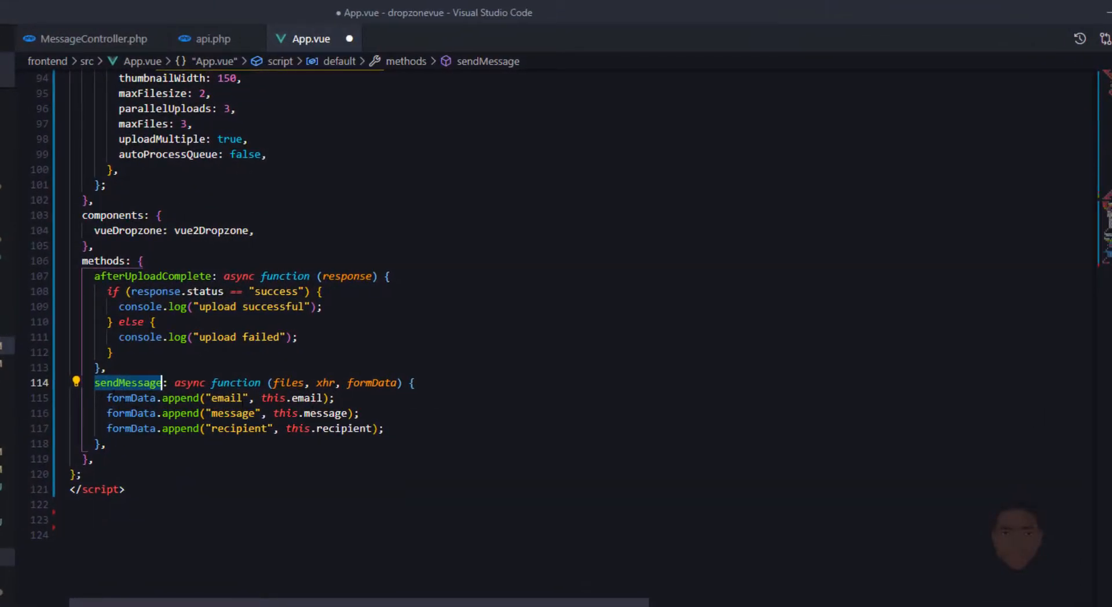
pyautogui.scroll(5, 556, 305)
pyautogui.scroll(5, 556, 306)
pyautogui.scroll(5, 556, 304)
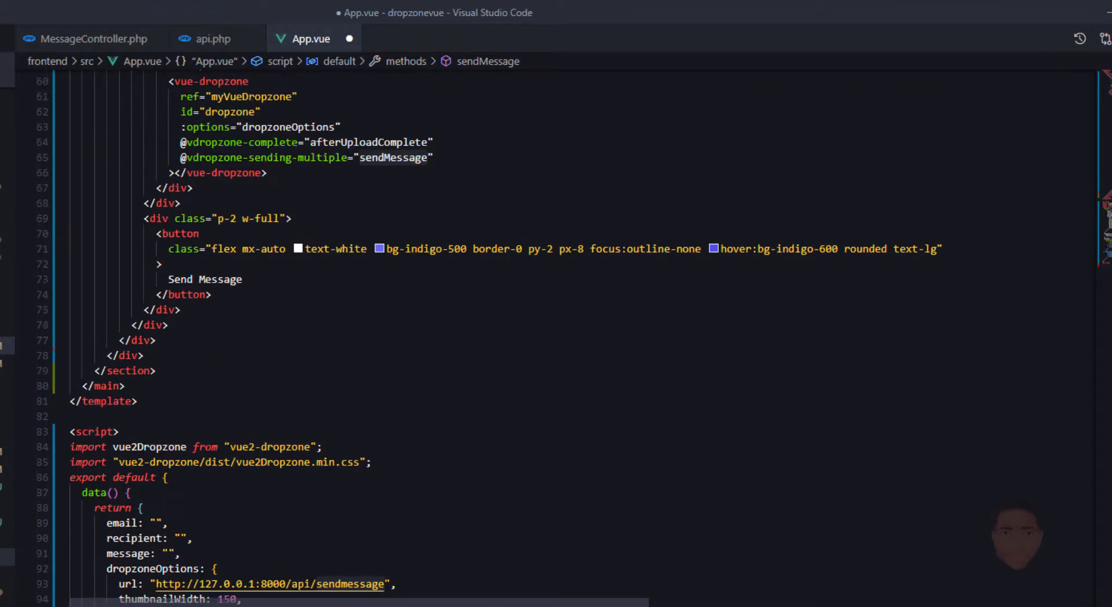
pyautogui.click(158, 233)
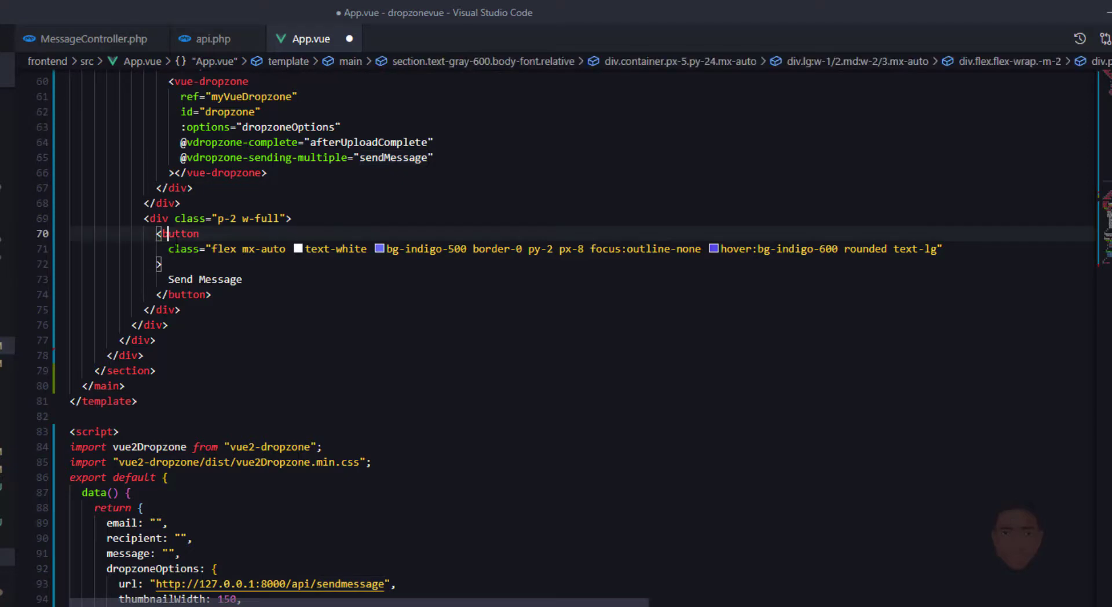
pyautogui.click(159, 263)
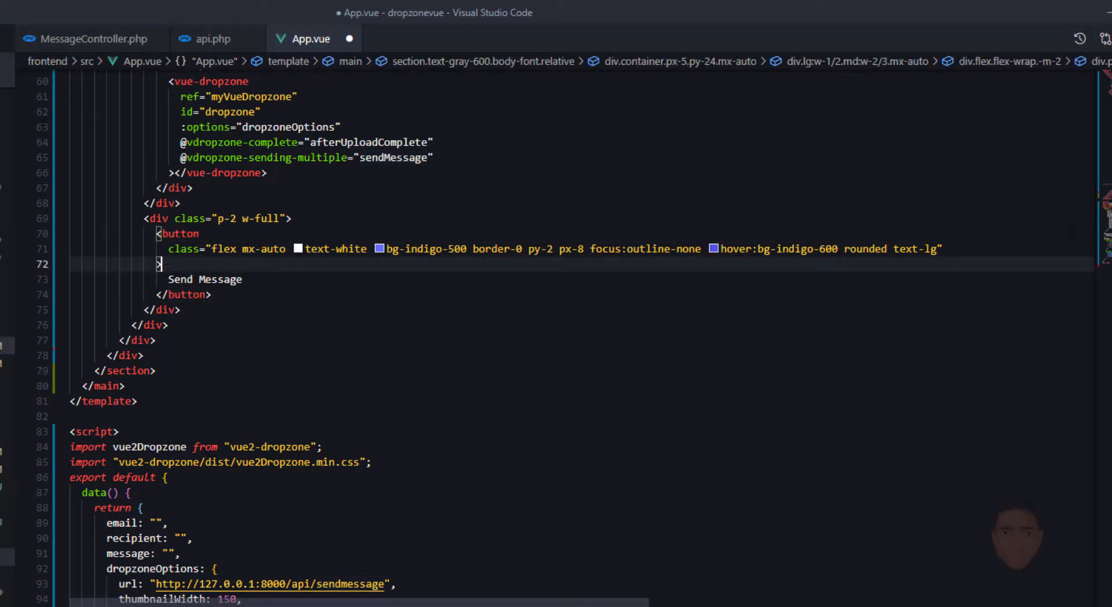
pyautogui.press('Up')
pyautogui.press('End')
pyautogui.press('Return')
pyautogui.write('@')
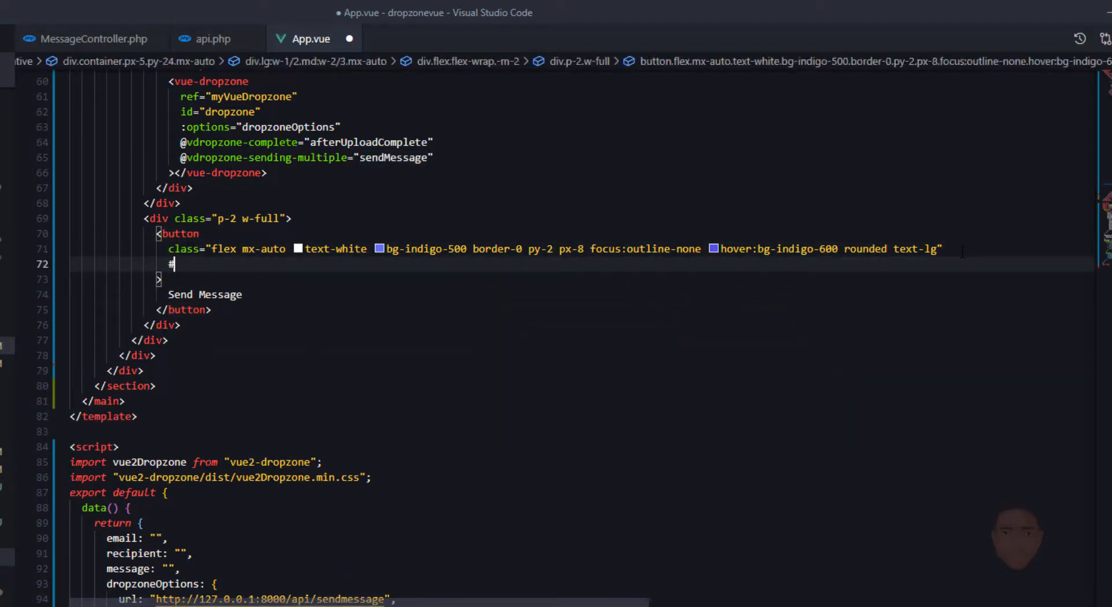
pyautogui.write('l')
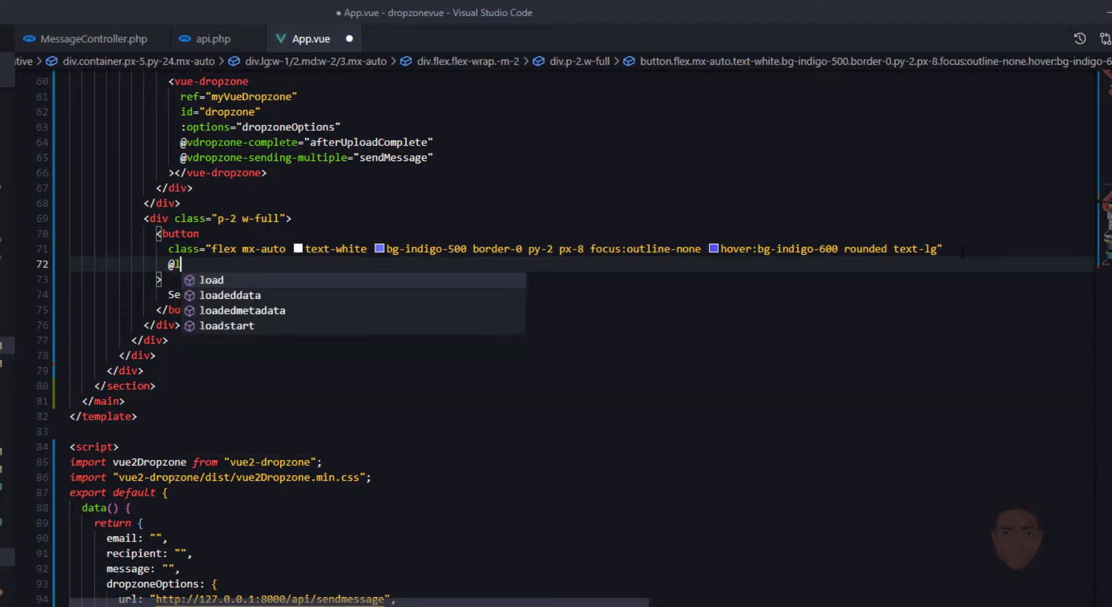
pyautogui.press('BackSpace')
pyautogui.write('cl')
pyautogui.press('Return')
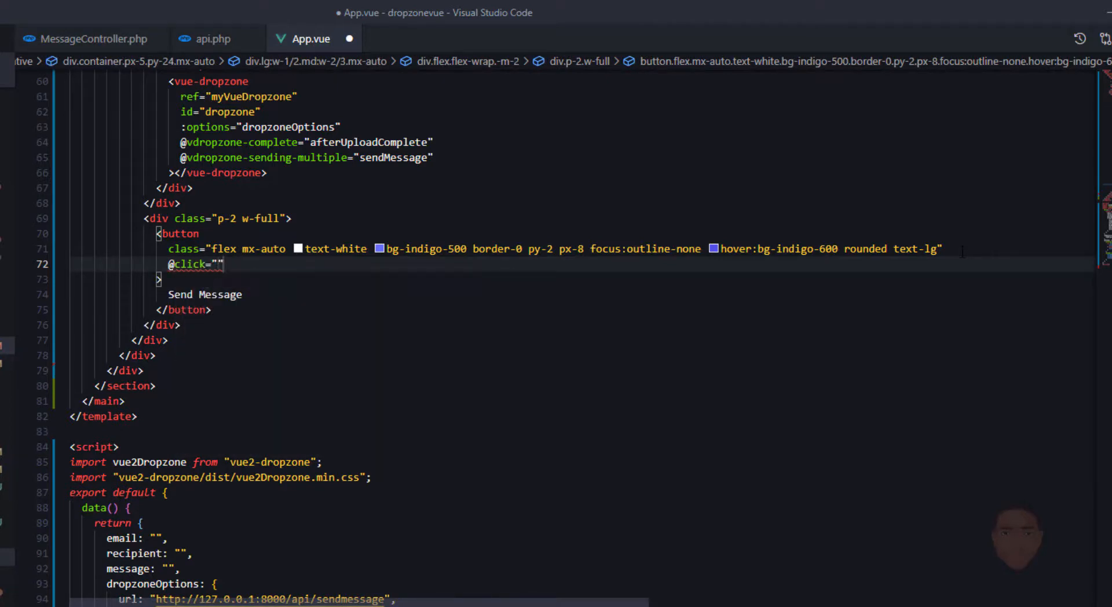
pyautogui.write('uploa')
pyautogui.press('BackSpace')
pyautogui.press('BackSpace')
pyautogui.press('BackSpace')
pyautogui.press('BackSpace')
pyautogui.press('BackSpace')
pyautogui.write('se')
pyautogui.write('nd')
pyautogui.press('BackSpace')
pyautogui.press('BackSpace')
pyautogui.press('BackSpace')
pyautogui.press('BackSpace')
pyautogui.write('shootMessage')
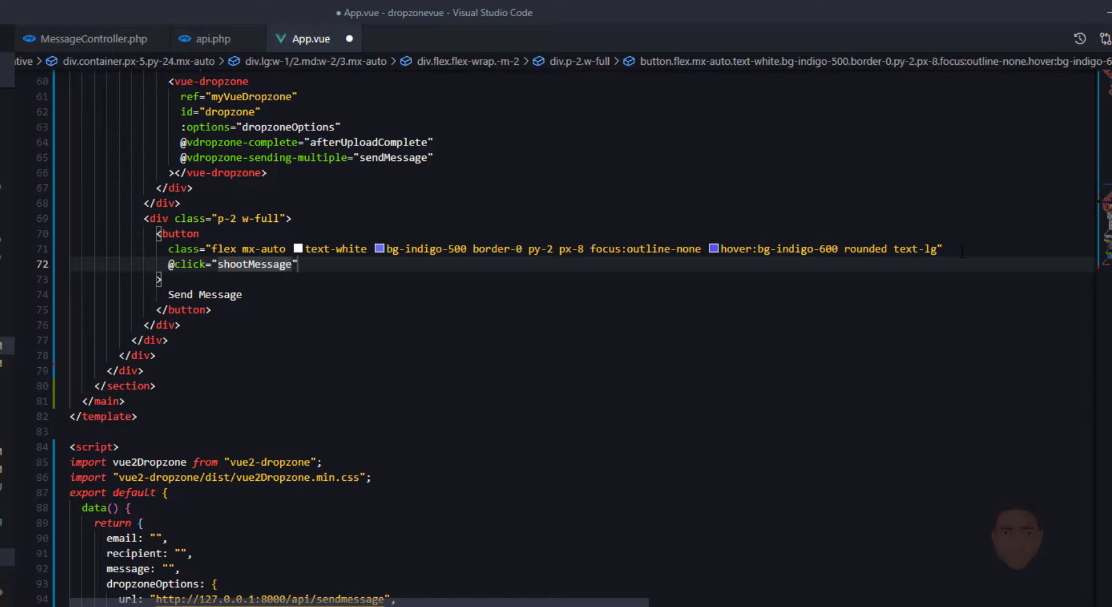
pyautogui.scroll(-5, 557, 331)
pyautogui.scroll(-5, 556, 332)
pyautogui.scroll(-5, 557, 331)
# Add an empty async shootMessage method after afterUploadComplete, followed by a comma.
pyautogui.click(107, 263)
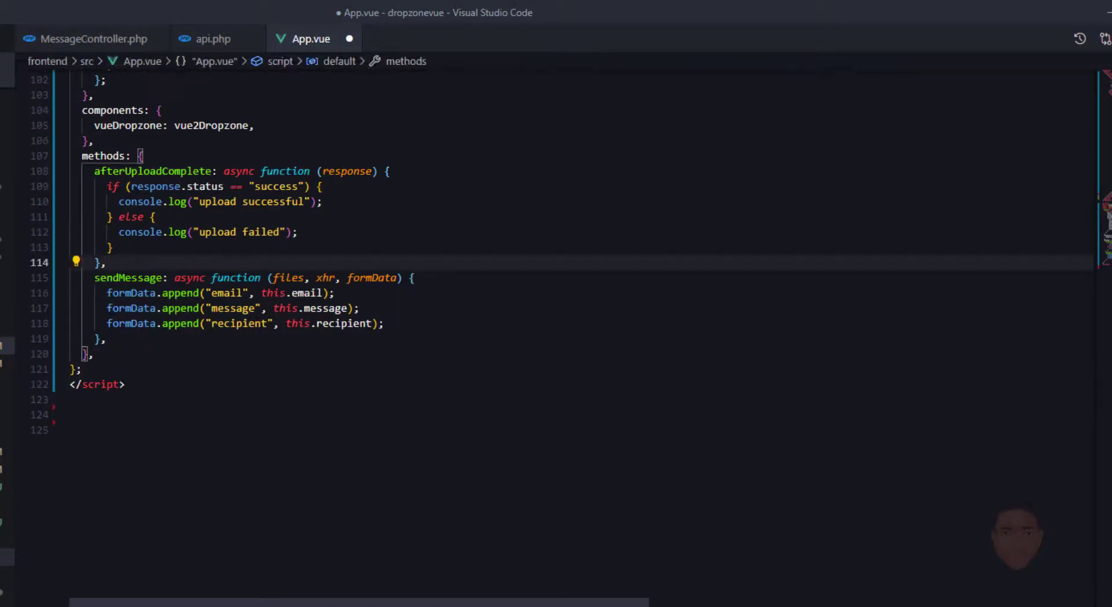
pyautogui.press('Return')
pyautogui.write('shootMessage')
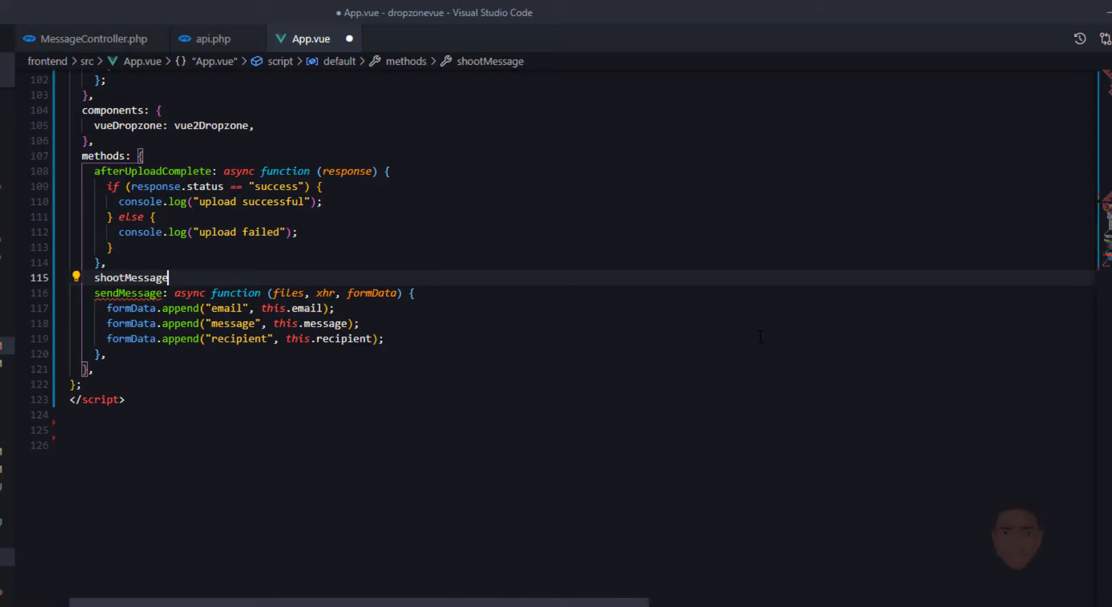
pyautogui.write(':async function')
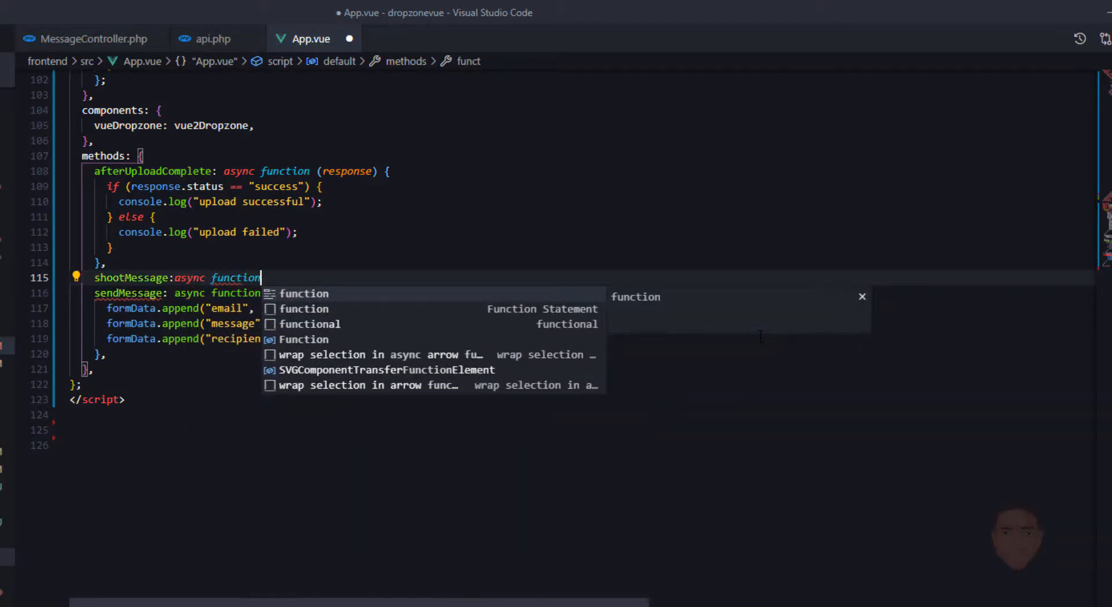
pyautogui.write('(){')
pyautogui.press('Return')
pyautogui.press('Down')
pyautogui.write(',')
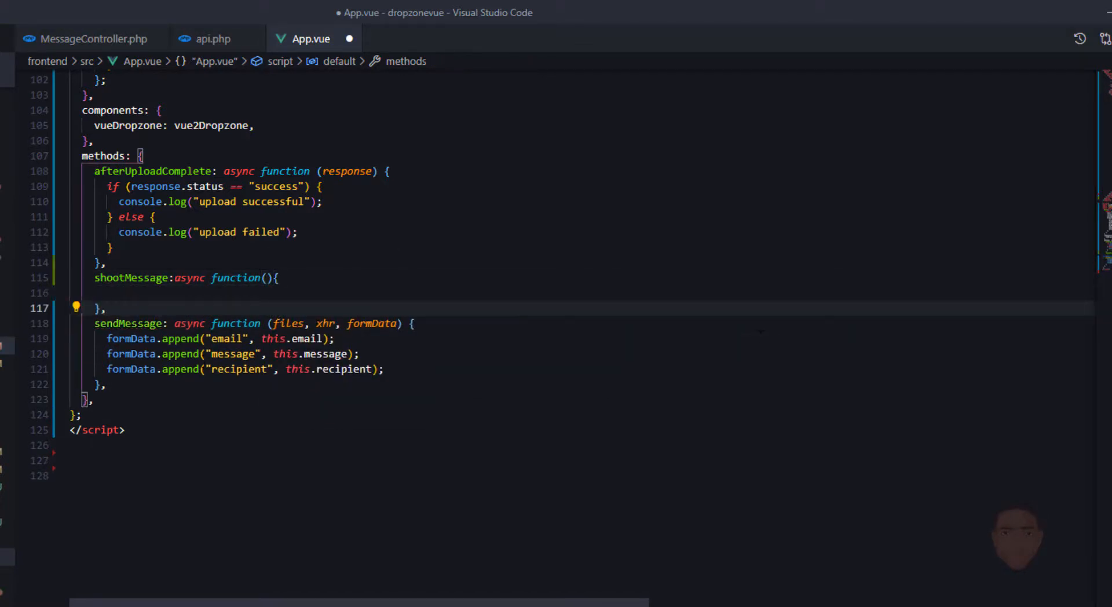
pyautogui.scroll(5, 556, 304)
pyautogui.scroll(5, 556, 306)
pyautogui.scroll(5, 556, 305)
pyautogui.scroll(3, 557, 305)
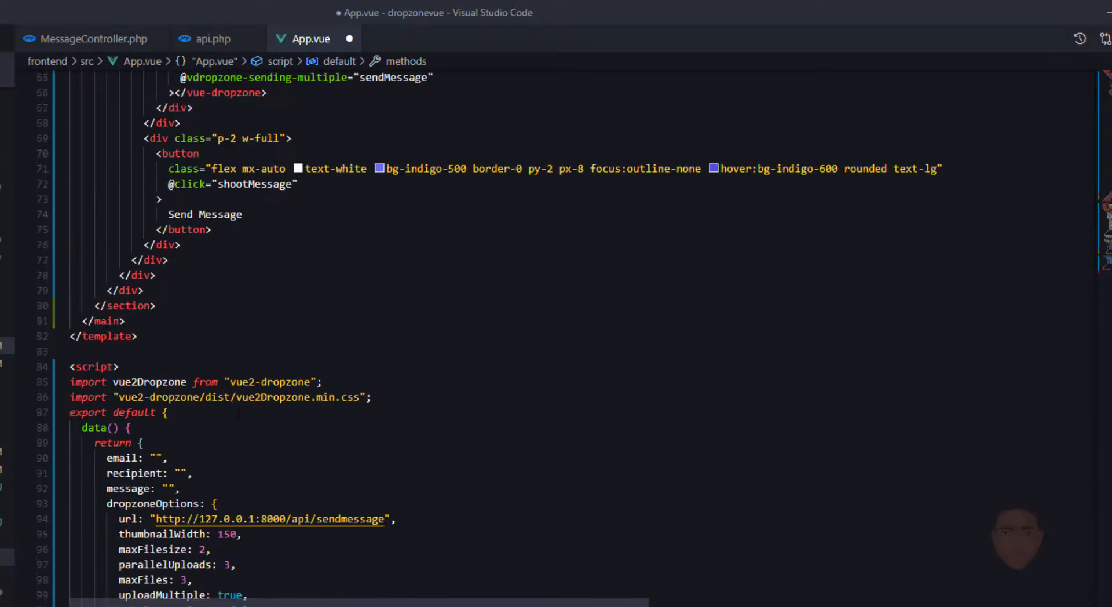
pyautogui.scroll(4, 557, 305)
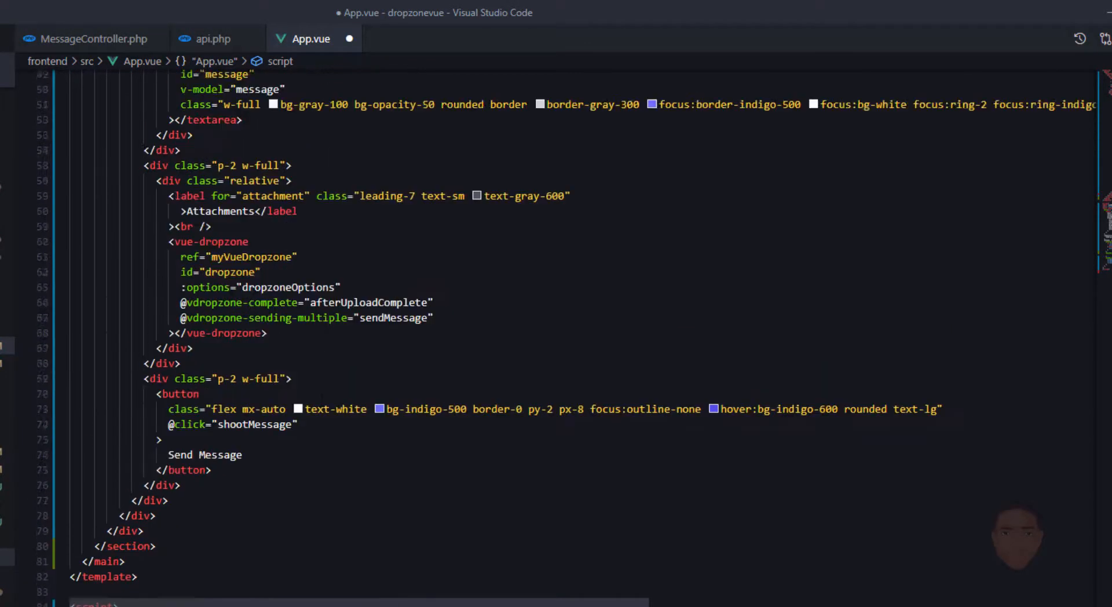
pyautogui.scroll(4, 556, 305)
pyautogui.scroll(2, 557, 305)
# Check the dropzone's ref name myVueDropzone in the template and select it.
pyautogui.moveTo(211, 296); pyautogui.dragTo(294, 296)
pyautogui.hotkey('ctrl', 'c')
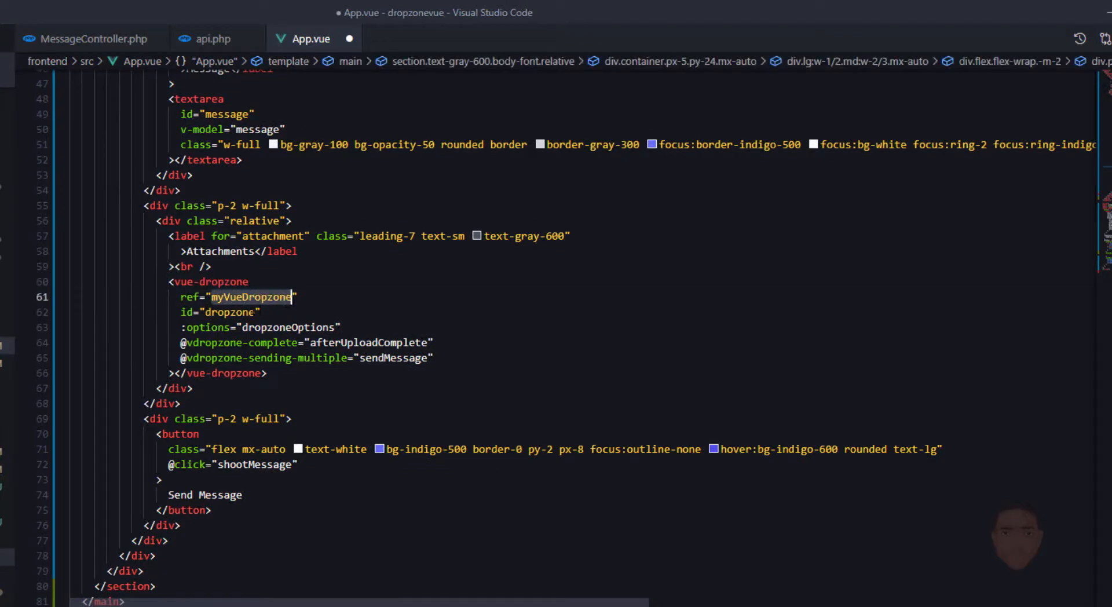
pyautogui.click(250, 313)
pyautogui.click(261, 296)
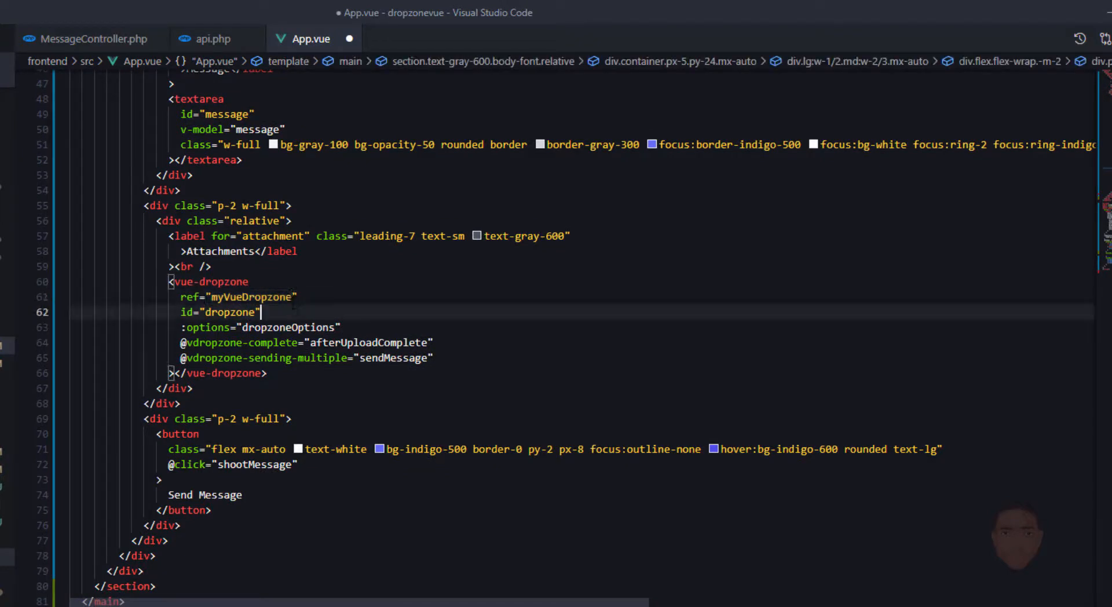
pyautogui.doubleClick(252, 296)
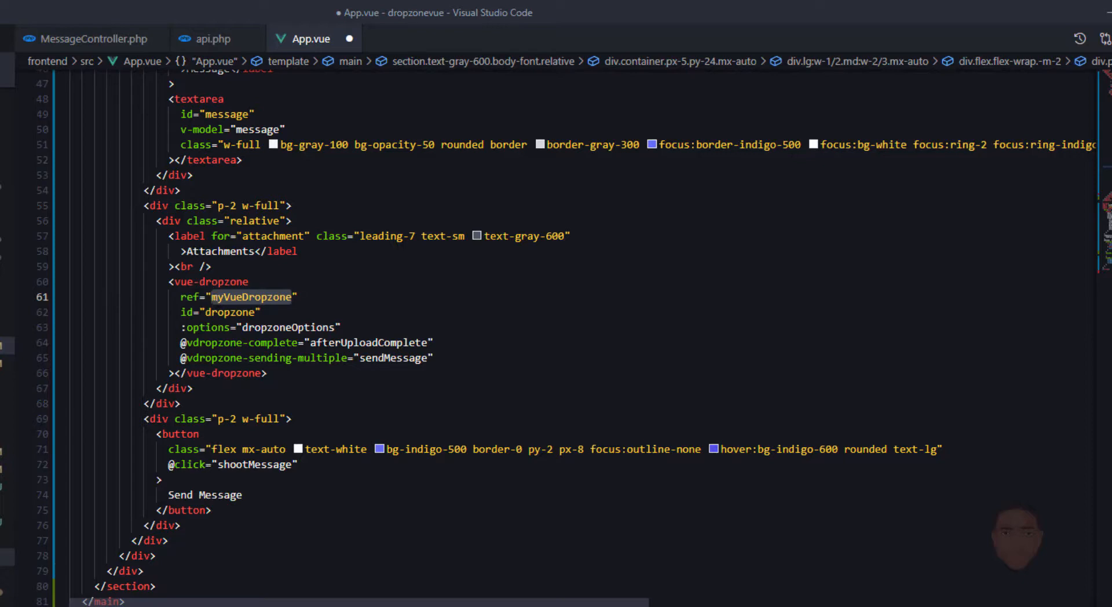
pyautogui.scroll(-15, 348, 349)
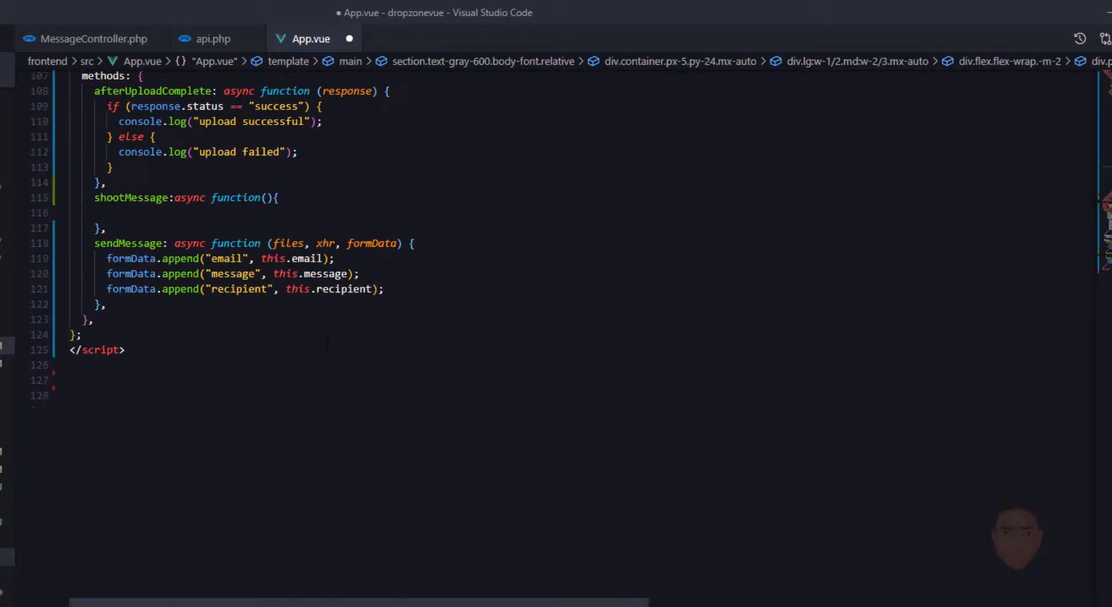
pyautogui.scroll(4, 348, 348)
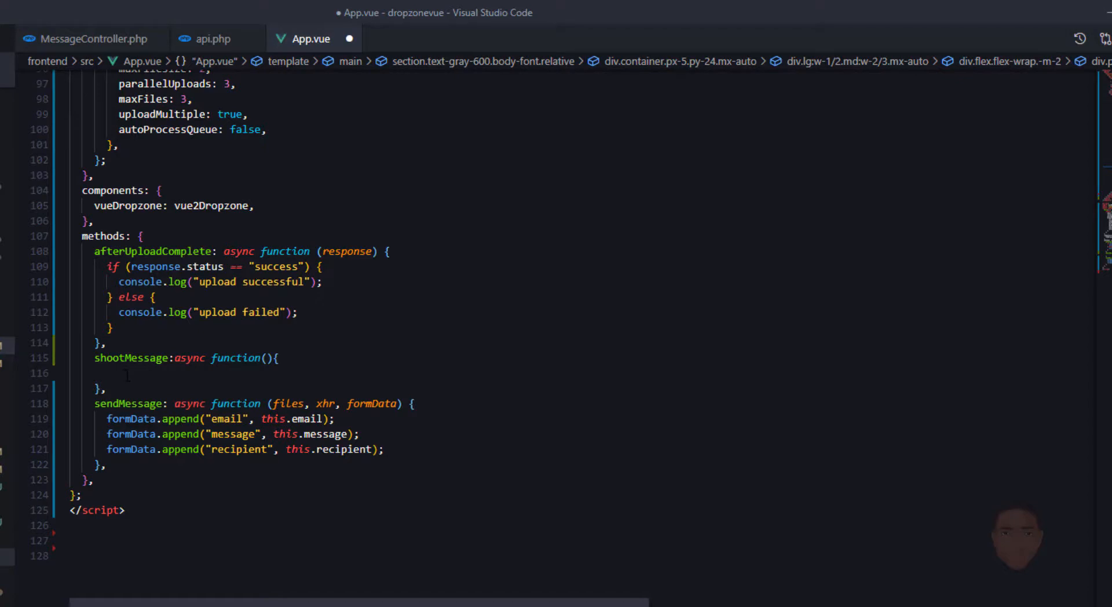
# Make shootMessage call this.$refs.myVueDropzone.processQueue() and save App.vue.
pyautogui.click(613, 373)
pyautogui.write('this.')
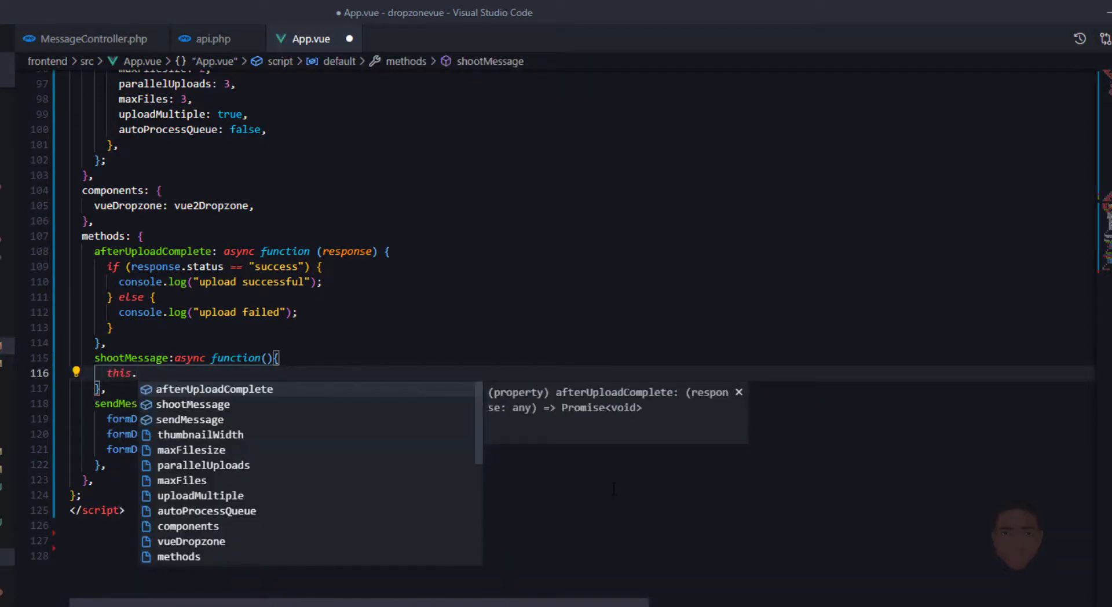
pyautogui.write('$refs')
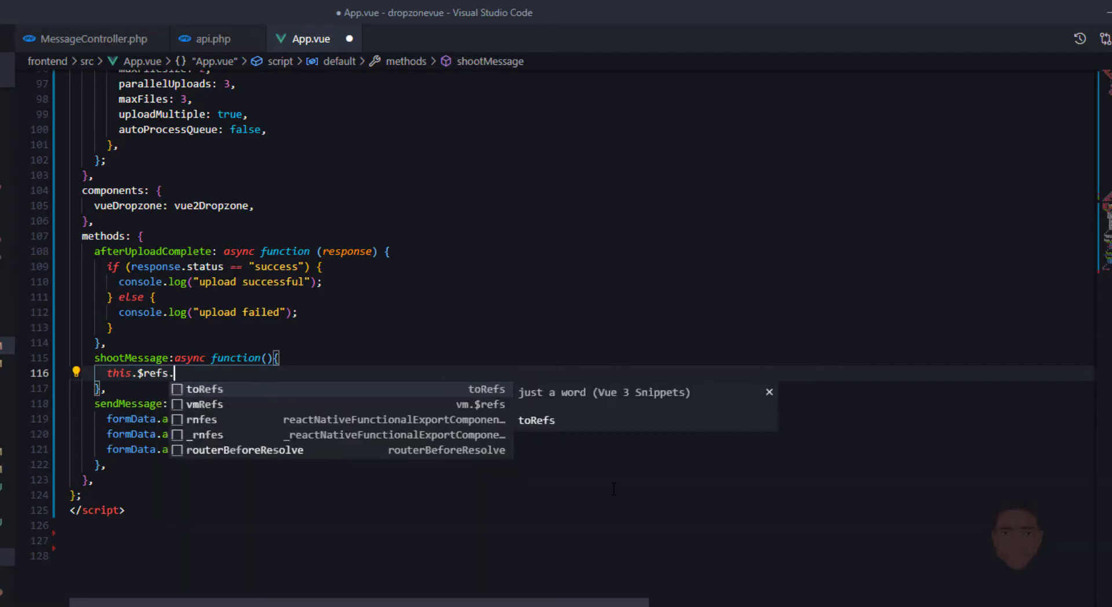
pyautogui.write('.')
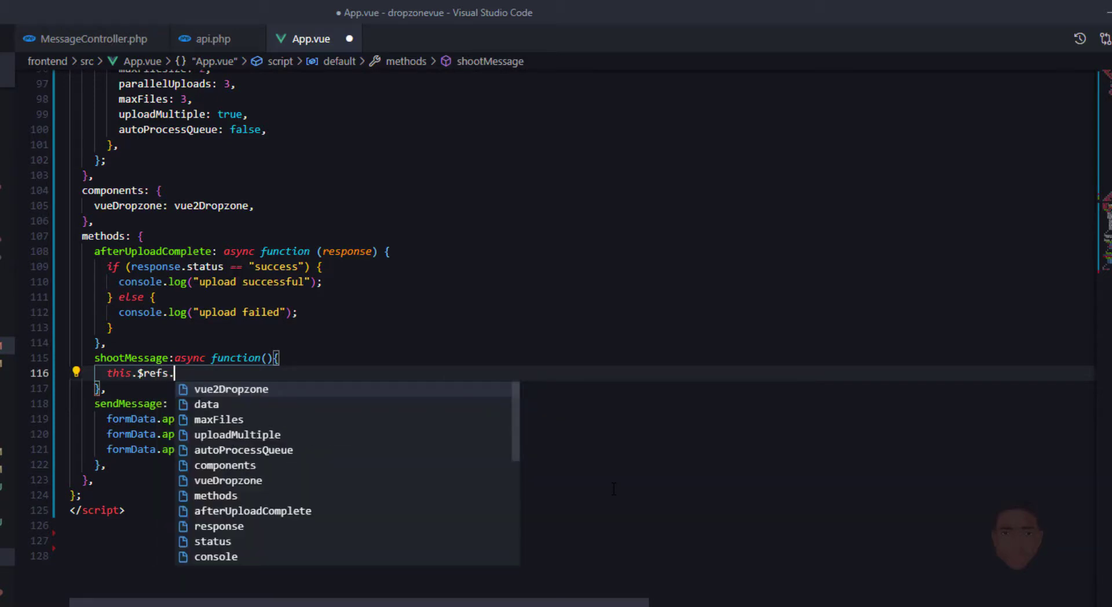
pyautogui.hotkey('ctrl', 'v')
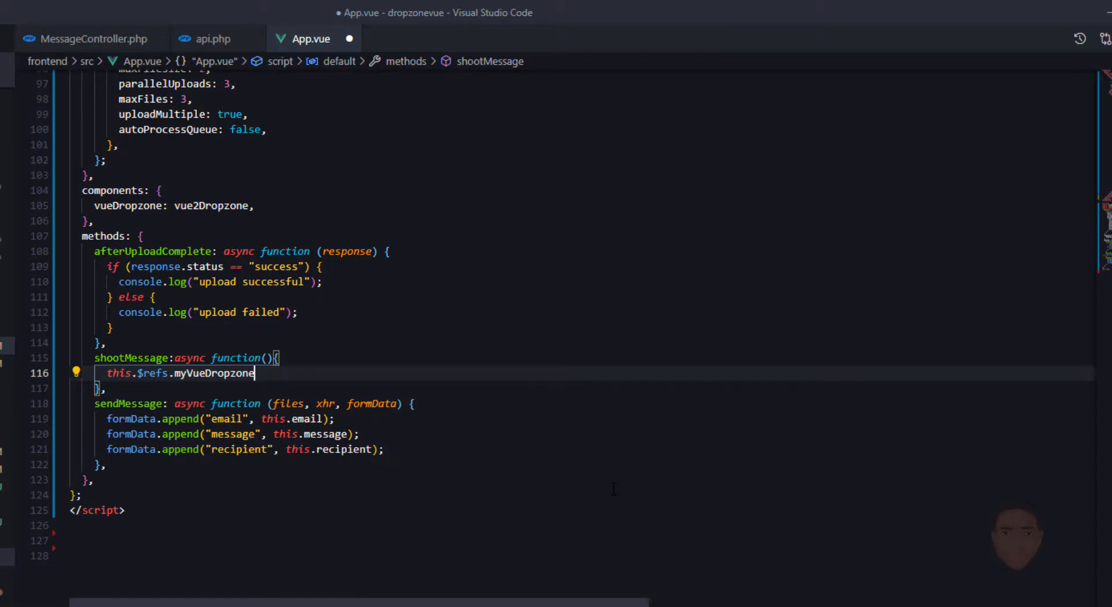
pyautogui.write('.pro')
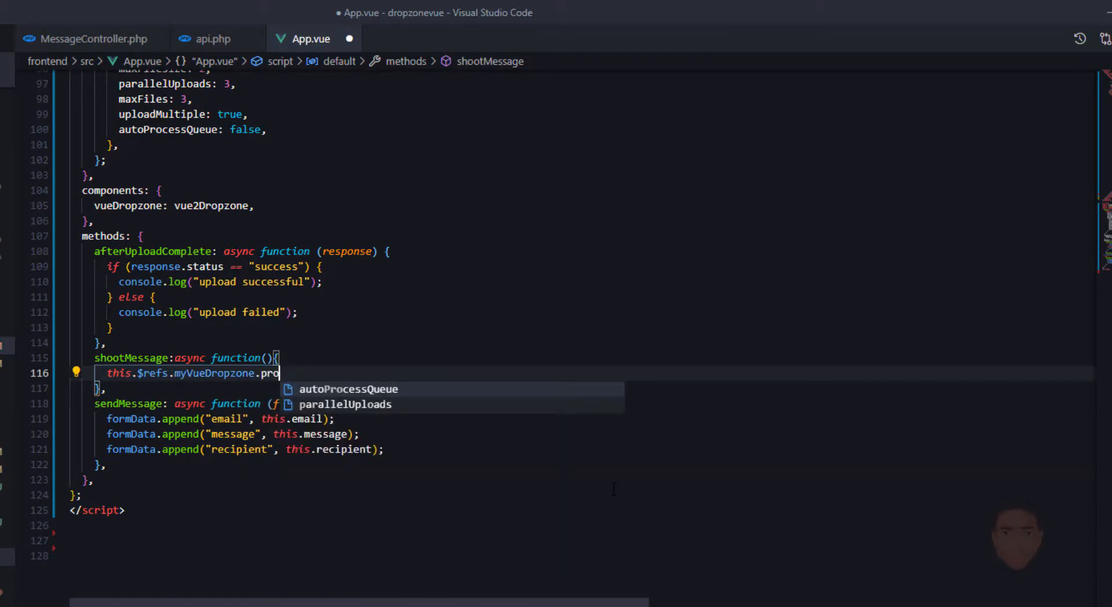
pyautogui.write('cess')
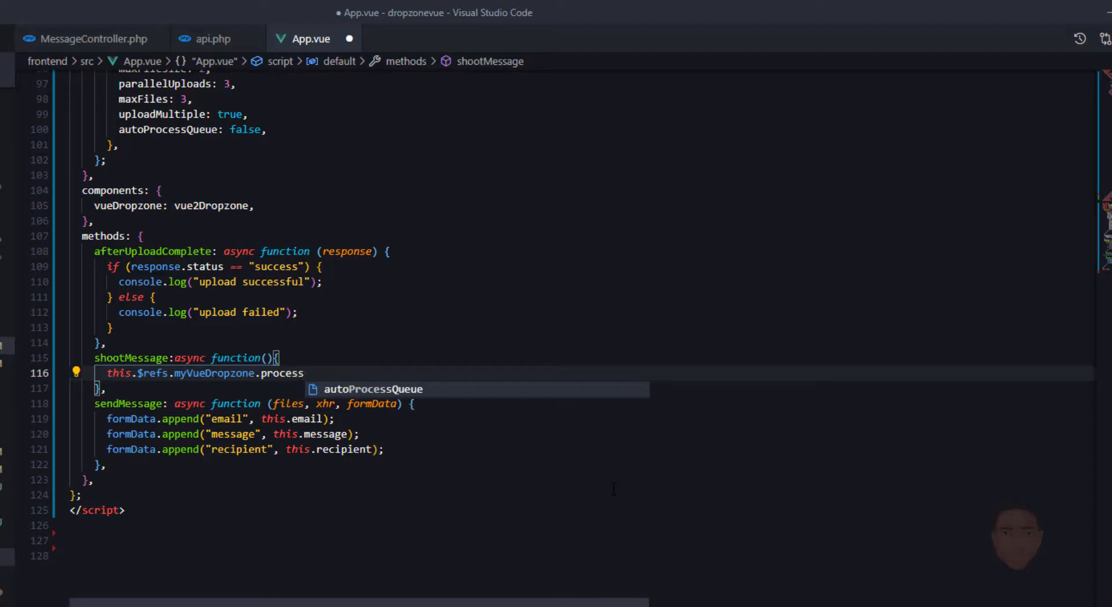
pyautogui.write('Que')
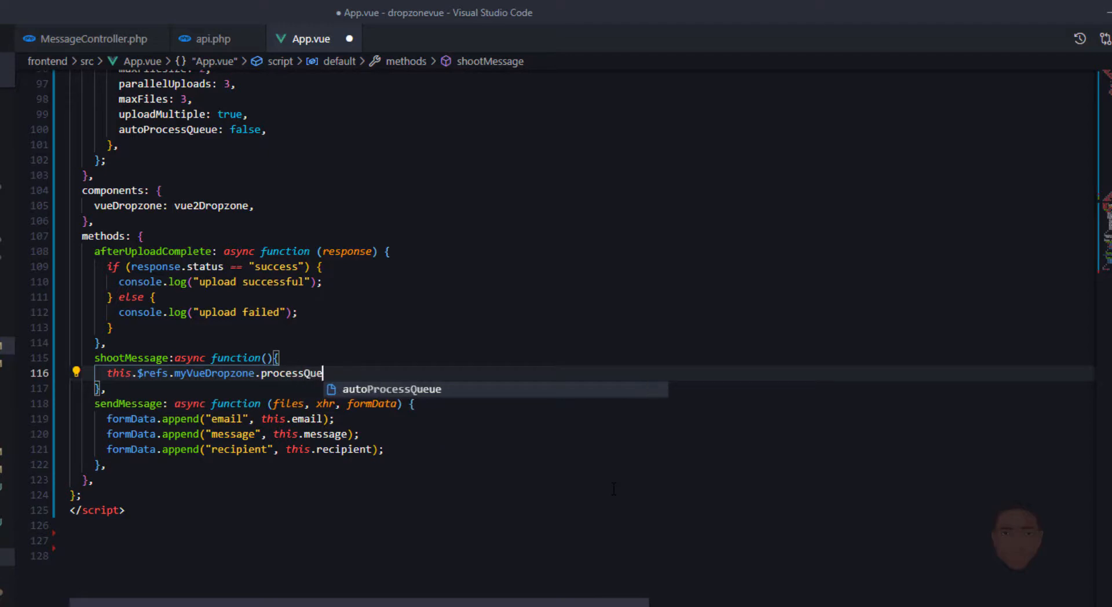
pyautogui.write('ue()')
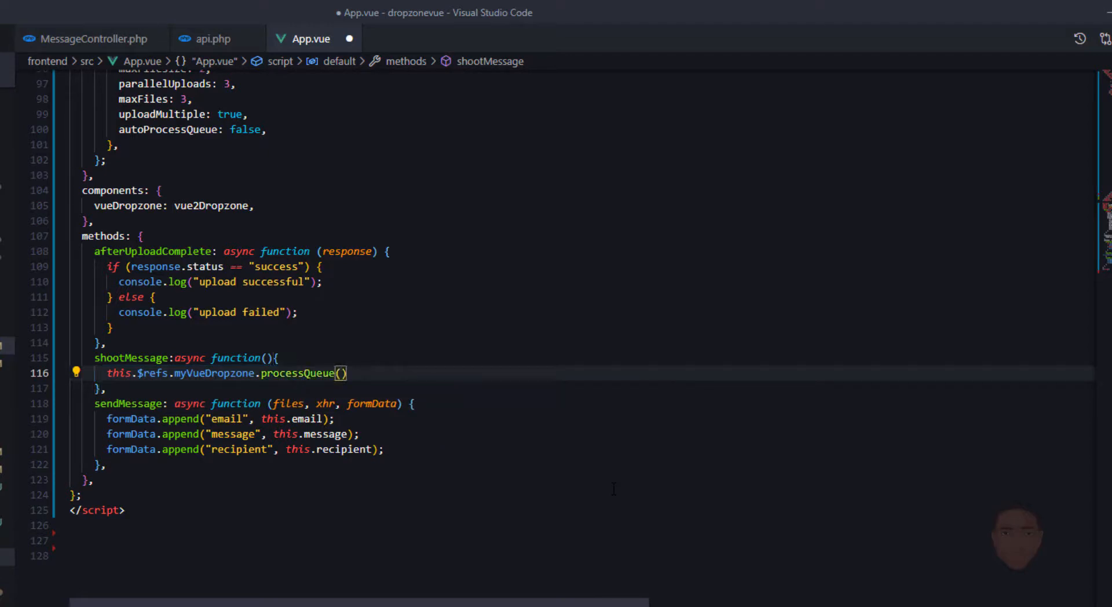
pyautogui.write(';')
pyautogui.hotkey('ctrl', 's')
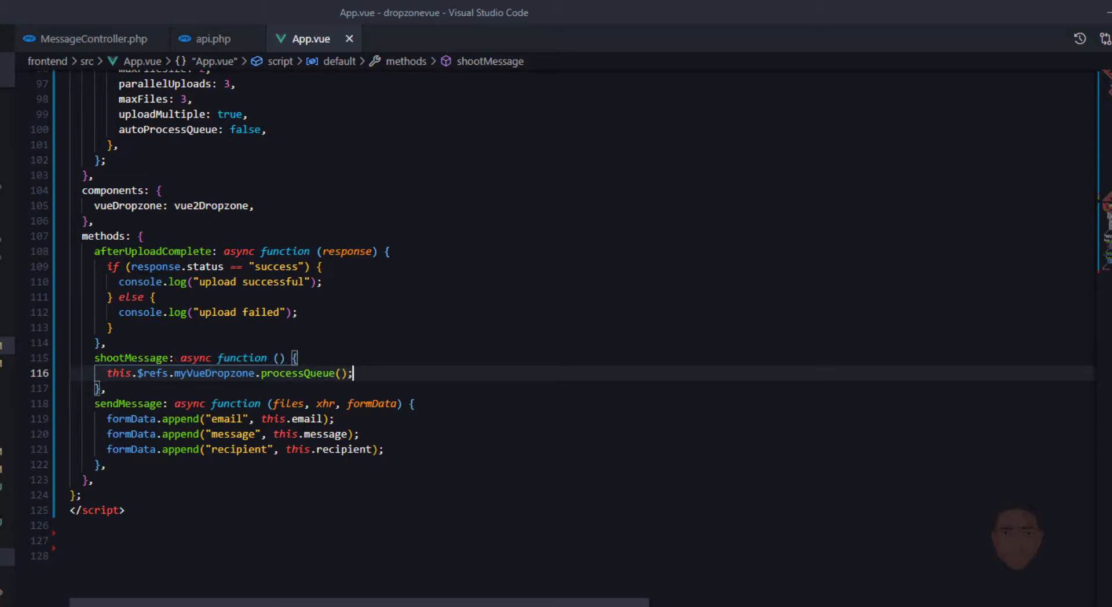
pyautogui.doubleClick(213, 373)
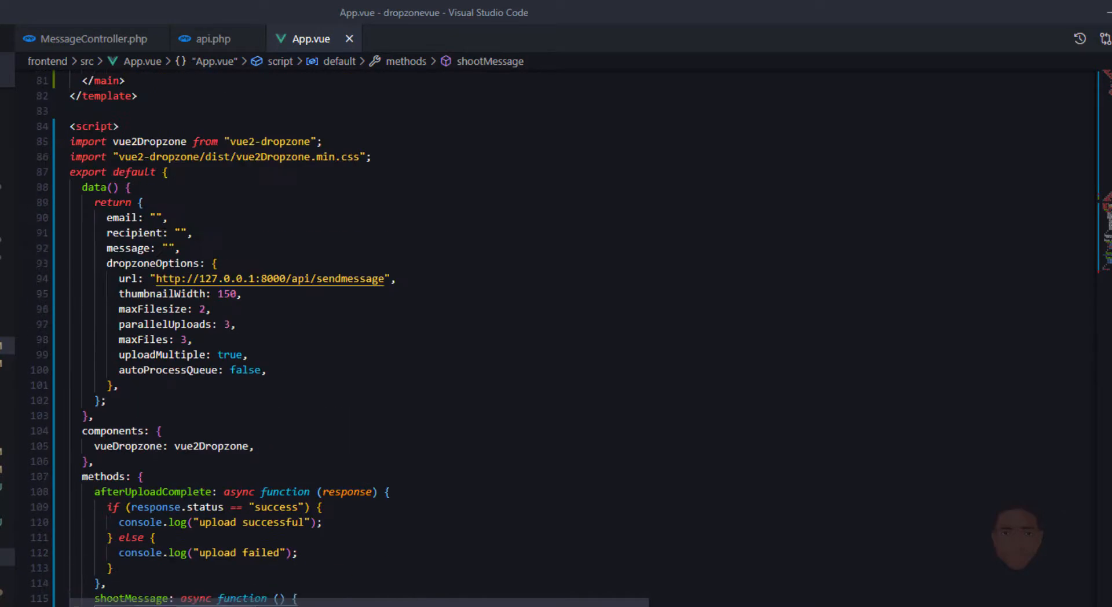
pyautogui.scroll(15, 348, 305)
pyautogui.scroll(10, 348, 305)
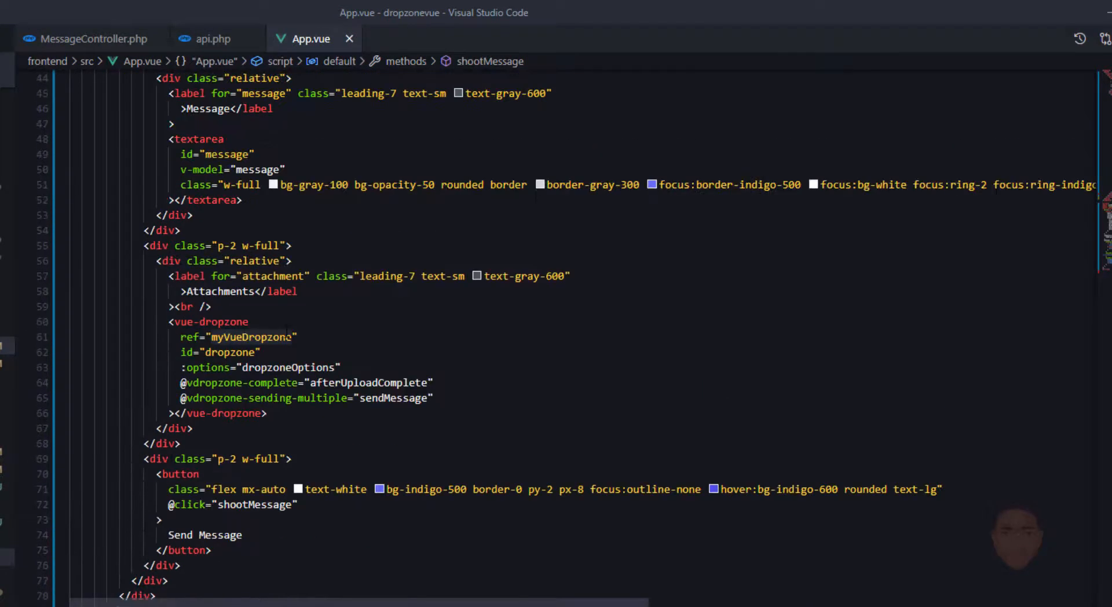
pyautogui.scroll(-10, 288, 330)
pyautogui.scroll(-10, 287, 330)
pyautogui.scroll(-10, 287, 330)
pyautogui.scroll(-5, 287, 330)
pyautogui.scroll(5, 288, 329)
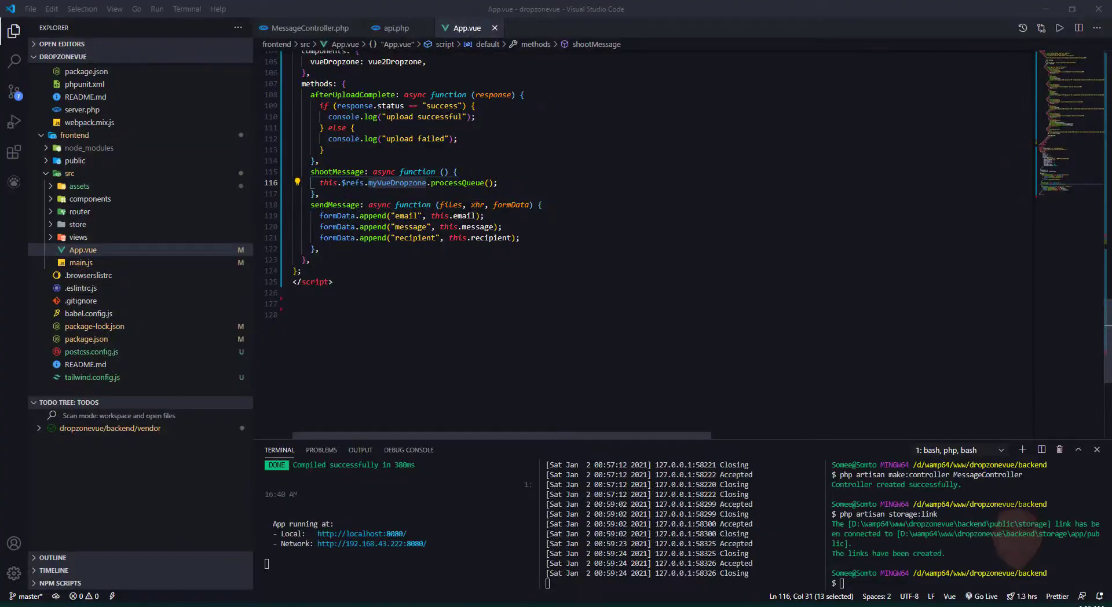
# Fill the form's Recipient and Email fields in Chrome, accepting the suggested email address.
pyautogui.hotkey('alt', 'Tab')
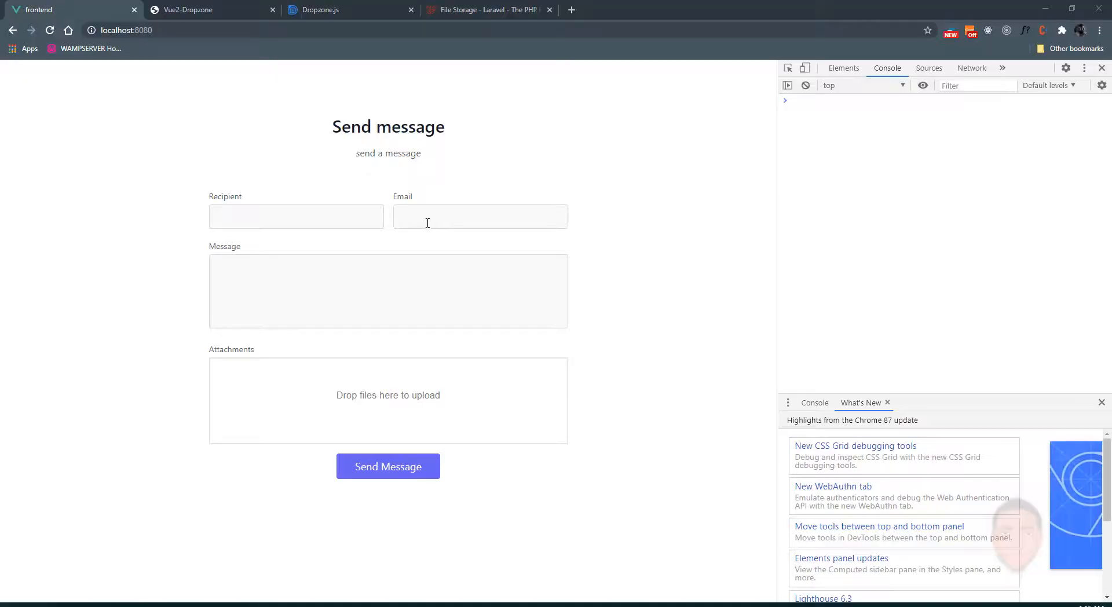
pyautogui.click(295, 216)
pyautogui.write('Somtea Codes')
pyautogui.click(408, 217)
pyautogui.write('as')
pyautogui.press('BackSpace')
pyautogui.press('BackSpace')
pyautogui.press('Tab')
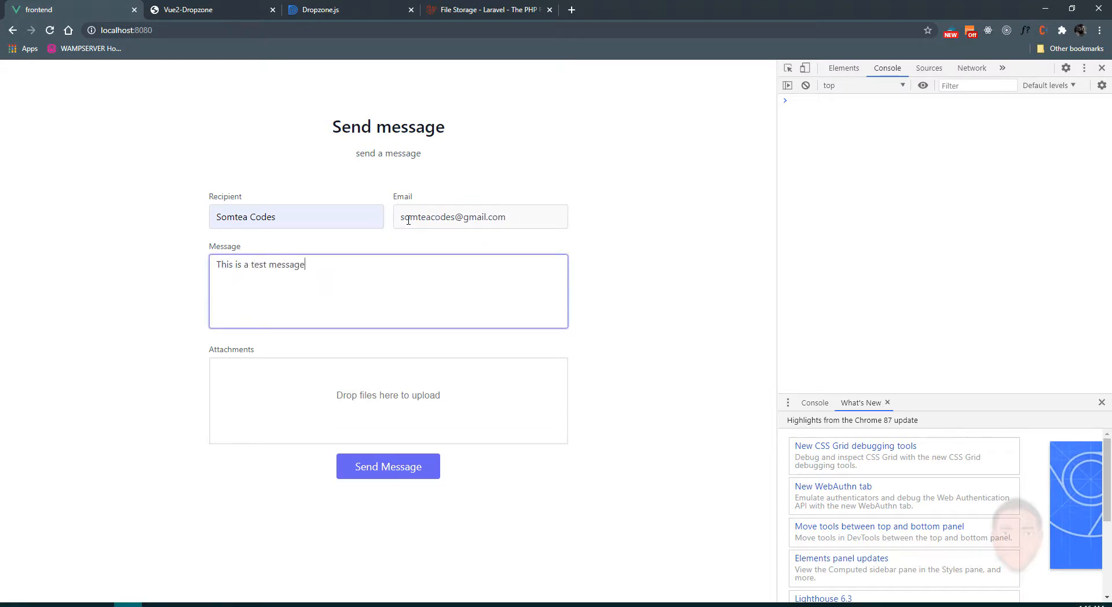
# Attach the two watch images and the watermark image, then send the message.
pyautogui.click(378, 399)
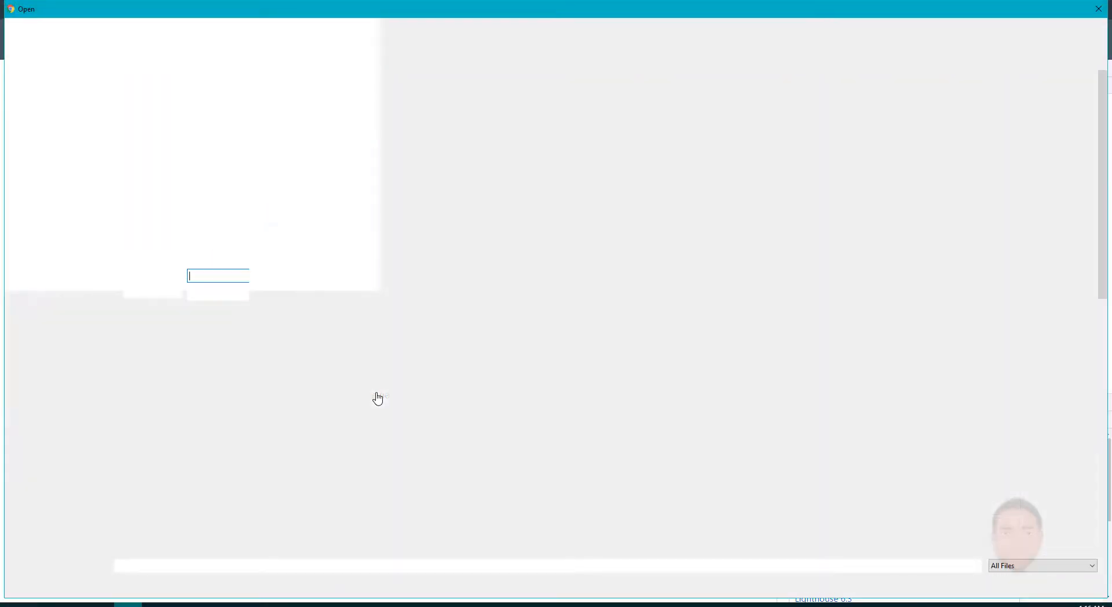
pyautogui.scroll(-5, 817, 387)
pyautogui.scroll(-3, 817, 387)
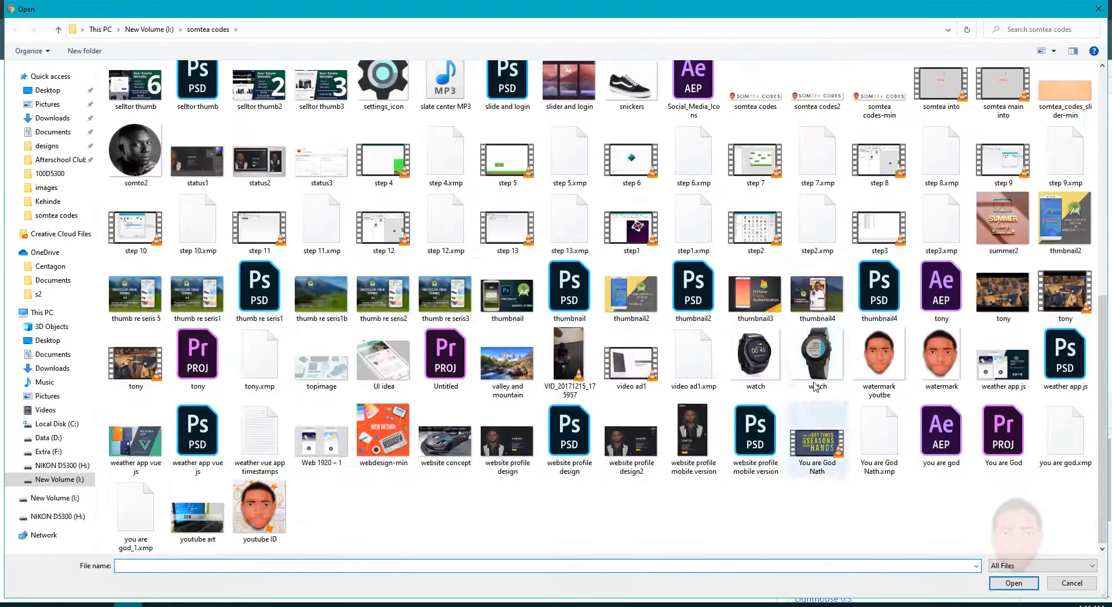
pyautogui.click(755, 359)
pyautogui.keyDown('ctrl'); pyautogui.click(817, 359); pyautogui.keyUp('ctrl')
pyautogui.keyDown('ctrl'); pyautogui.click(878, 360); pyautogui.keyUp('ctrl')
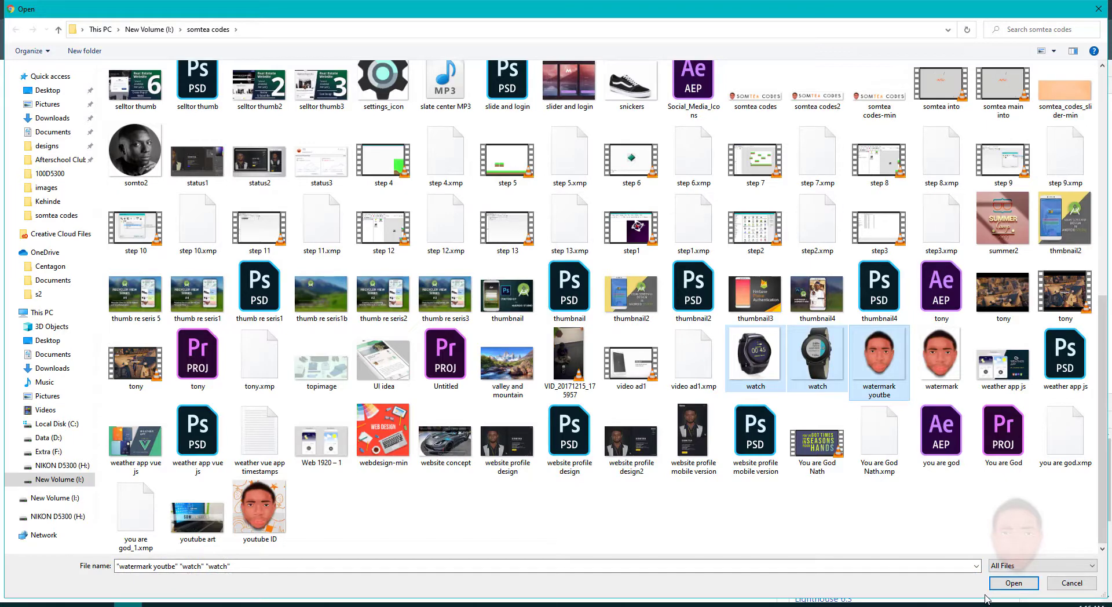
pyautogui.click(1013, 584)
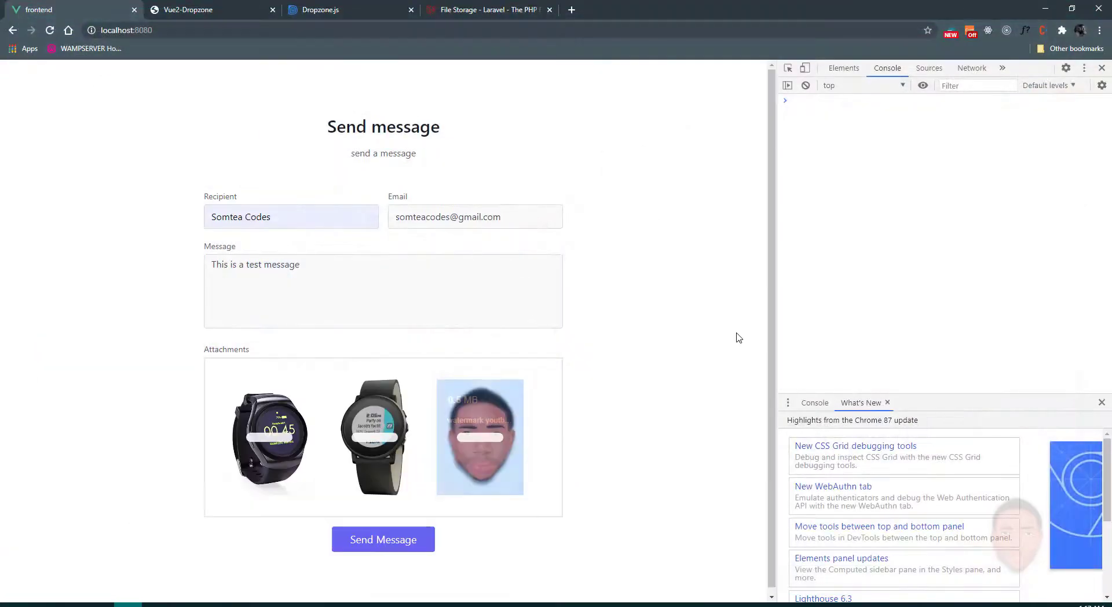
pyautogui.click(428, 540)
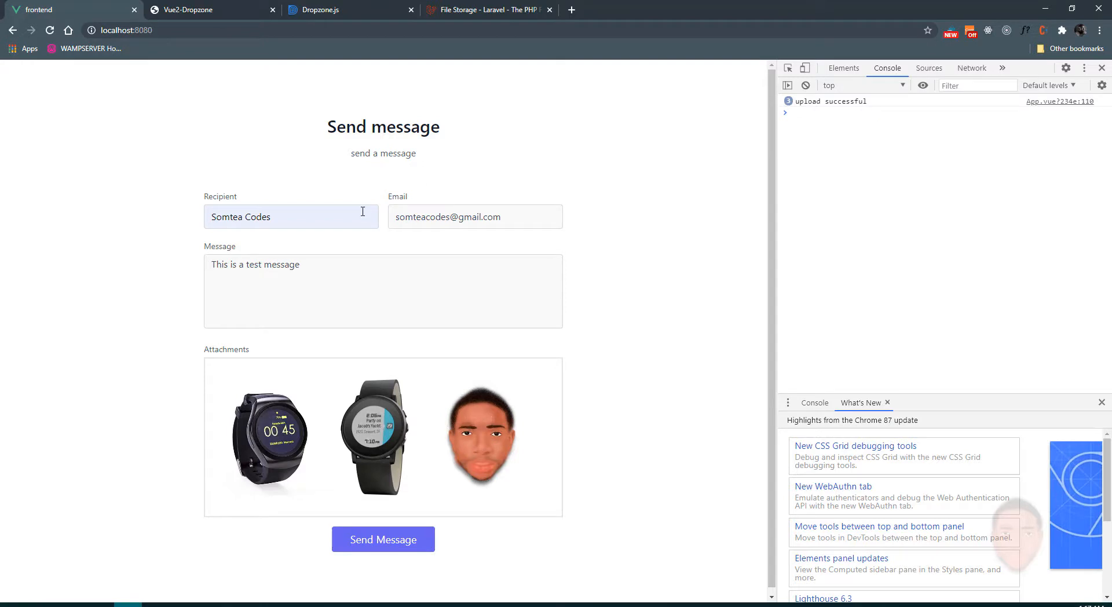
# View the sendmessage request's response in the DevTools Network list.
pyautogui.click(972, 69)
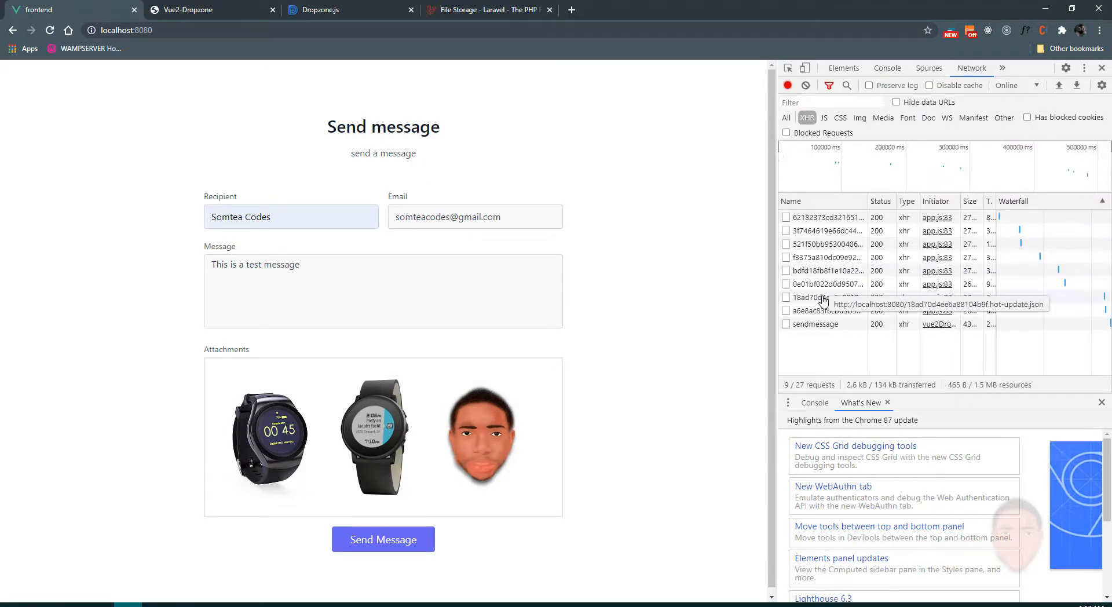
pyautogui.click(815, 325)
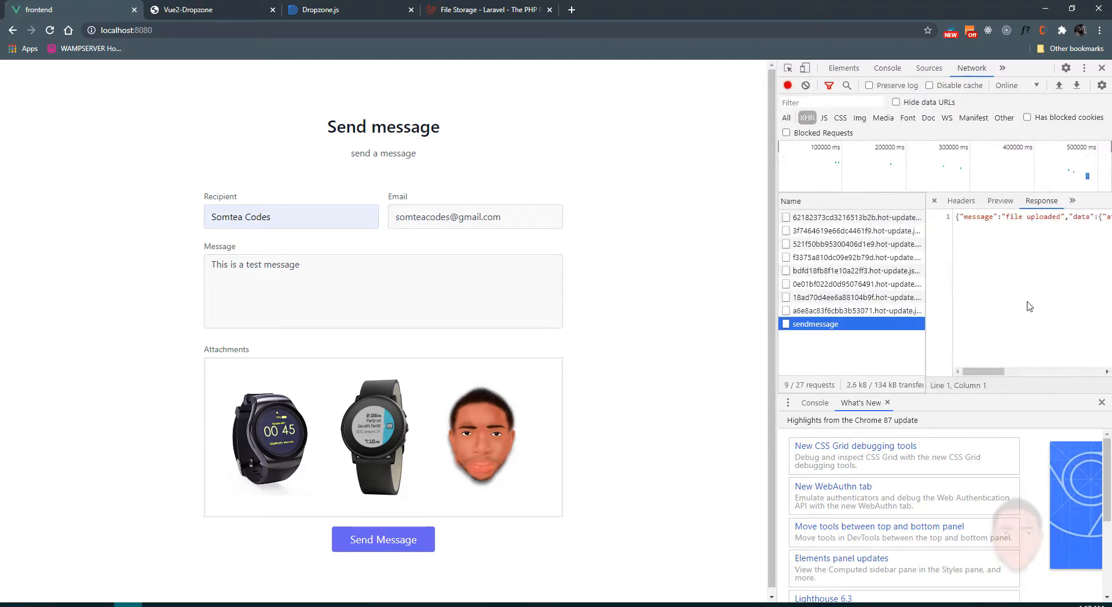
pyautogui.moveTo(982, 373); pyautogui.dragTo(1018, 376)
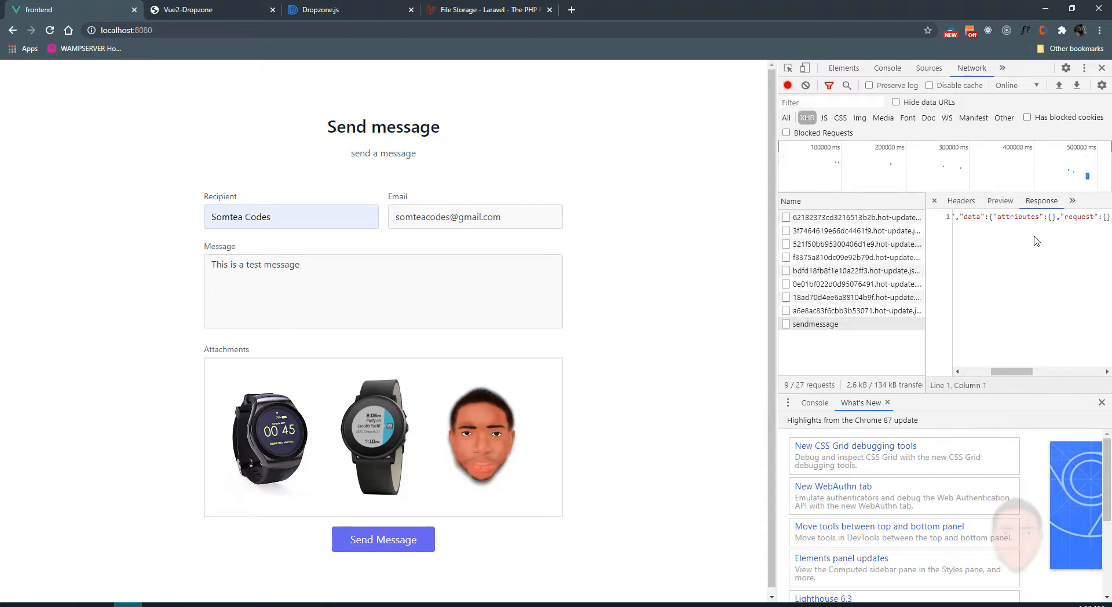
pyautogui.moveTo(1017, 373)
pyautogui.mouseDown()
pyautogui.moveTo(1104, 369)
pyautogui.moveTo(1004, 373)
pyautogui.mouseUp()
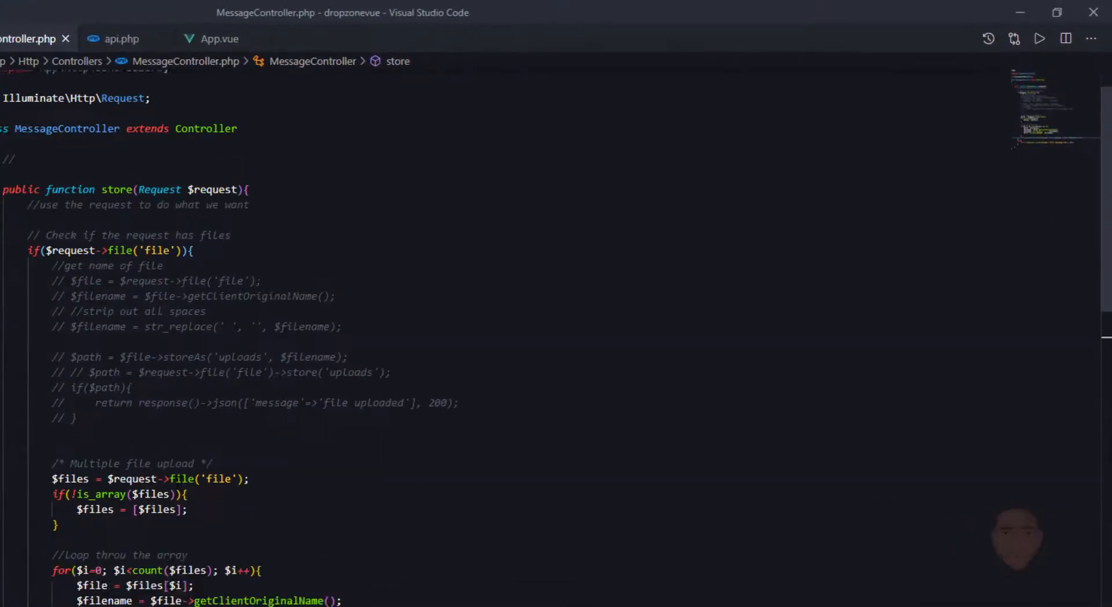
pyautogui.scroll(-5, 557, 349)
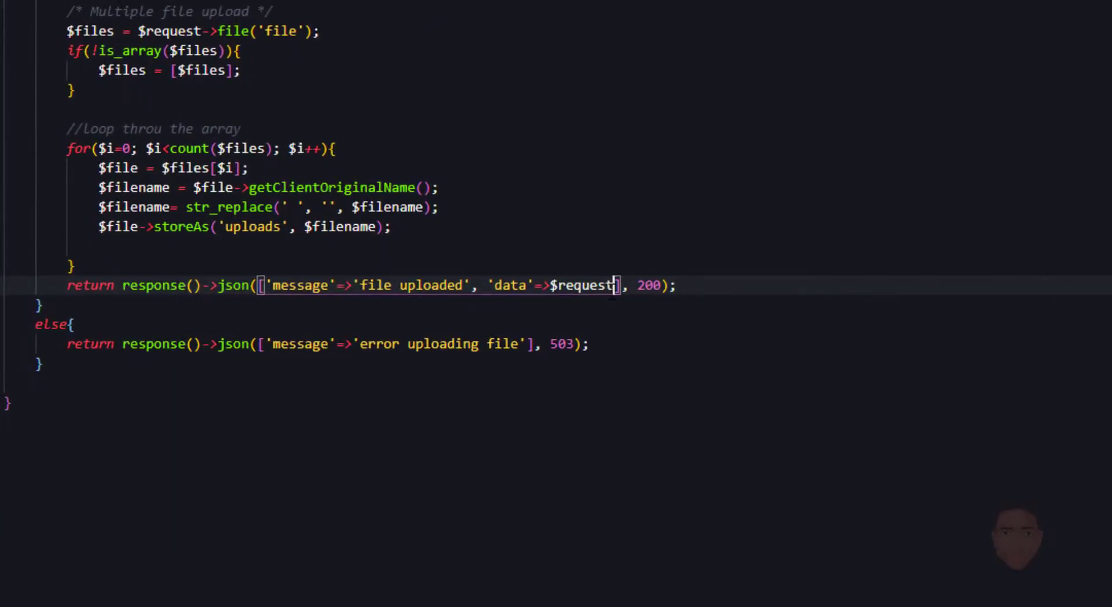
# Change the response to 'data'=>$request->email, save, and return to Chrome.
pyautogui.doubleClick(584, 285)
pyautogui.scroll(5, 583, 285)
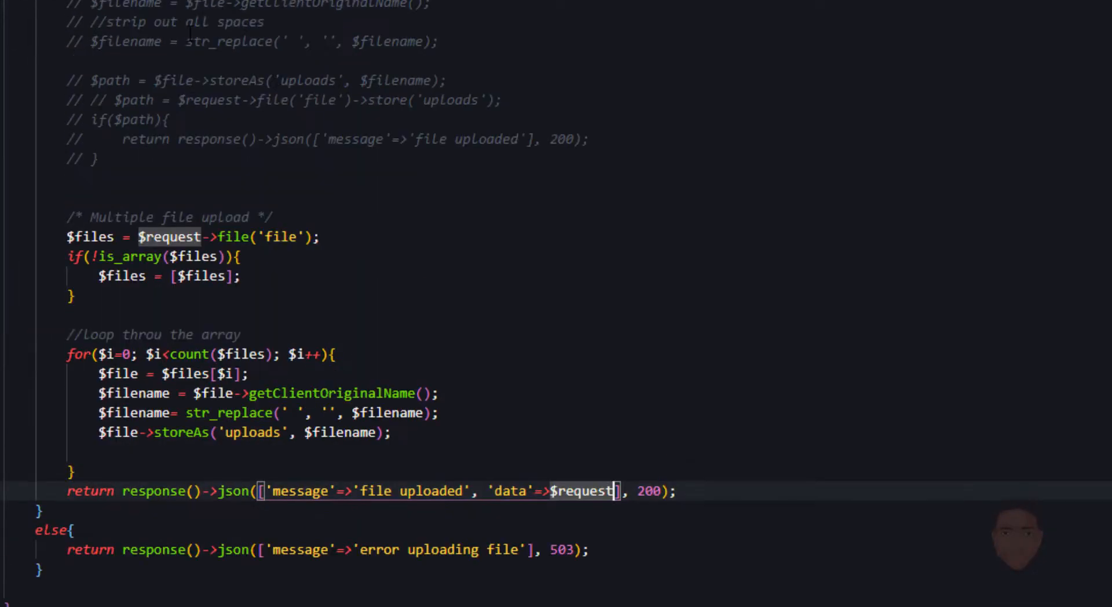
pyautogui.scroll(-4, 557, 349)
pyautogui.write('->email')
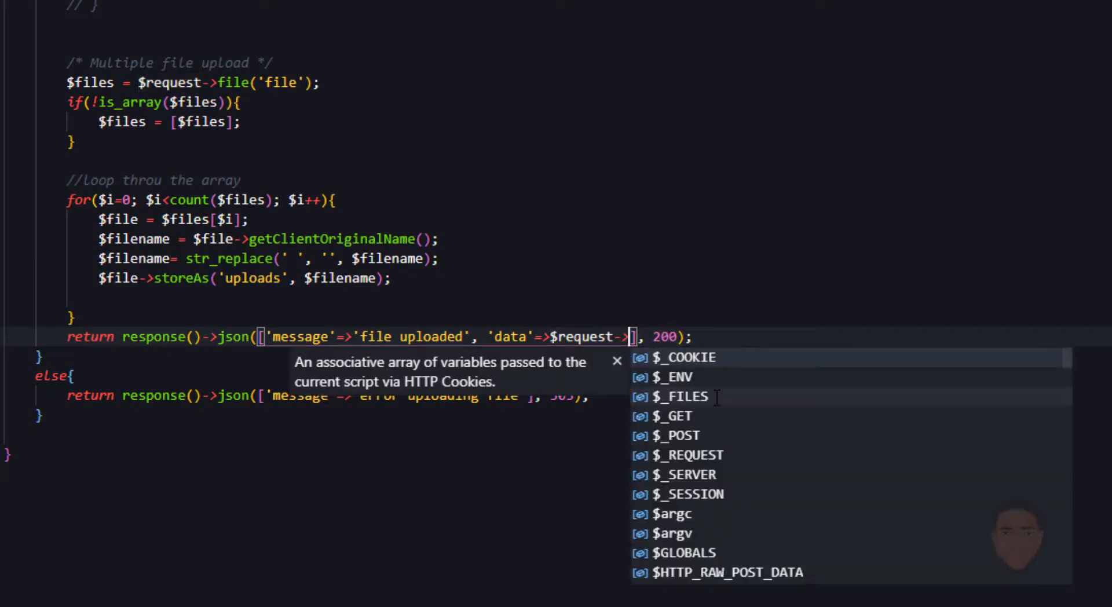
pyautogui.hotkey('ctrl', 's')
pyautogui.hotkey('alt', 'Tab')
pyautogui.moveTo(1004, 371)
pyautogui.mouseDown()
pyautogui.moveTo(1055, 372)
pyautogui.moveTo(963, 373)
pyautogui.mouseUp()
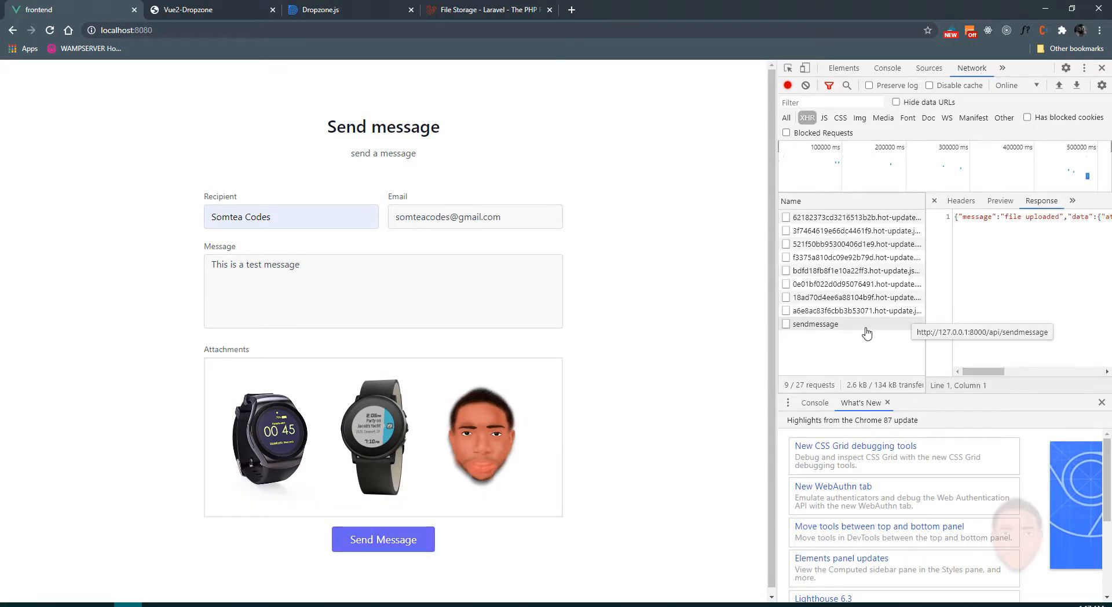
pyautogui.moveTo(481, 437)
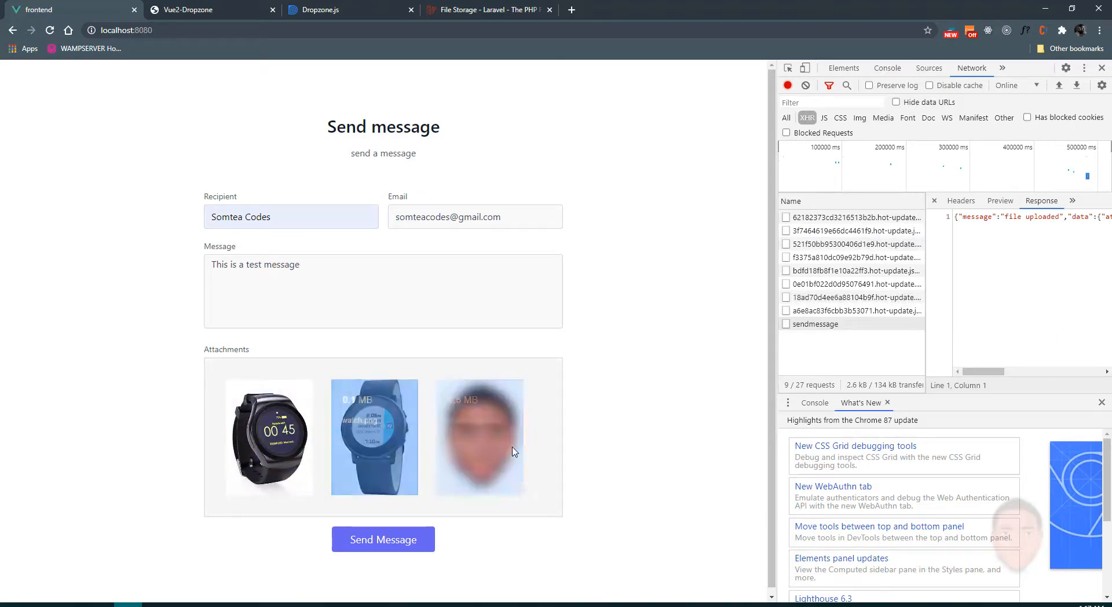
# Reload the form and refill Recipient, Email and Message from autofill suggestions.
pyautogui.click(48, 31)
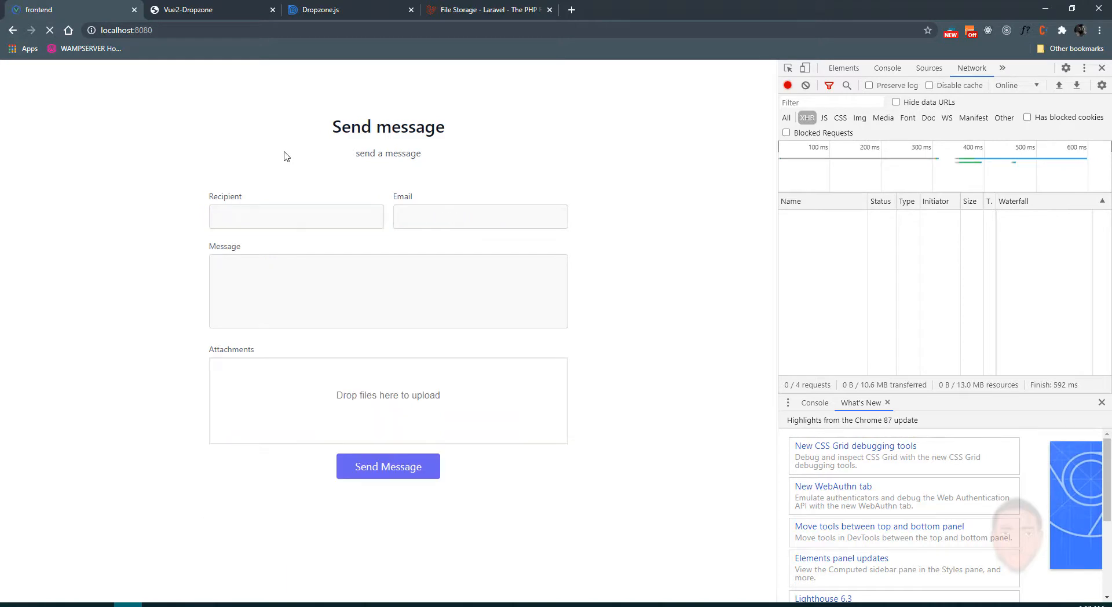
pyautogui.click(293, 217)
pyautogui.click(261, 249)
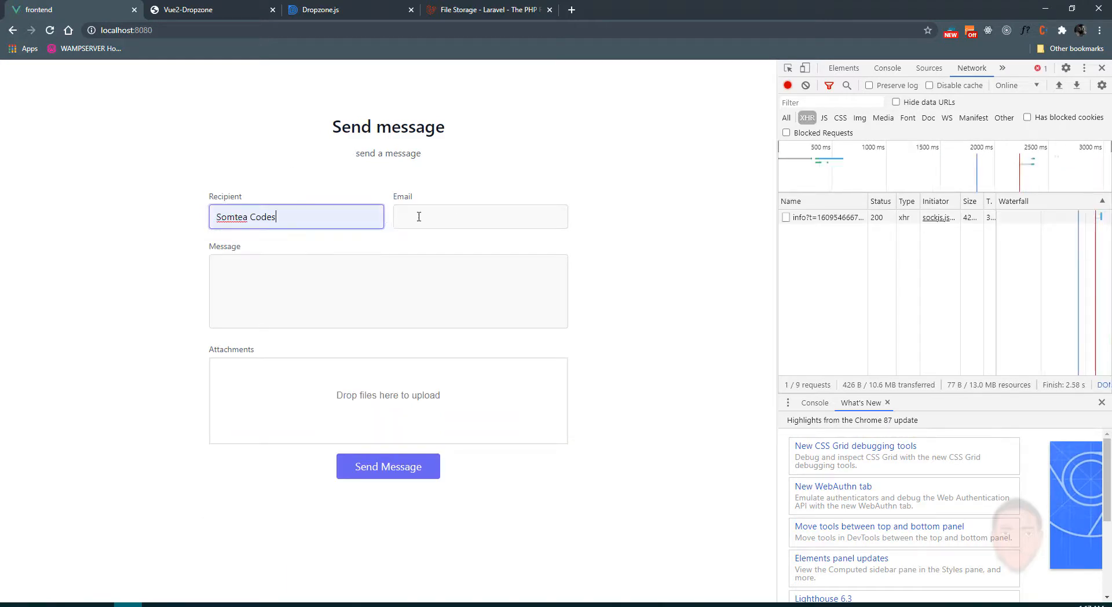
pyautogui.click(419, 216)
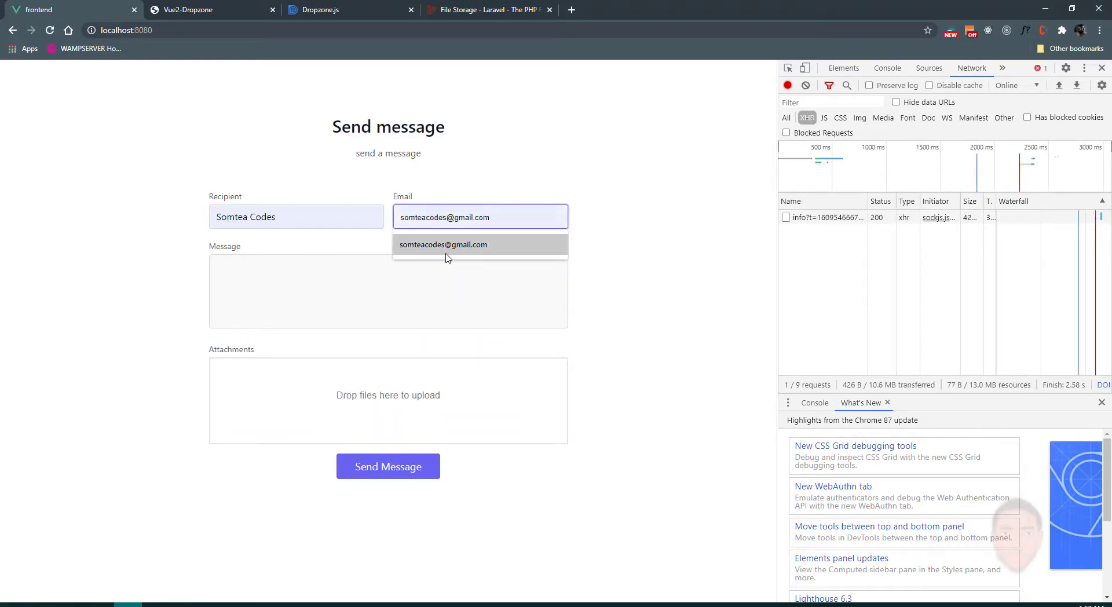
pyautogui.click(446, 244)
pyautogui.click(400, 279)
pyautogui.write('as')
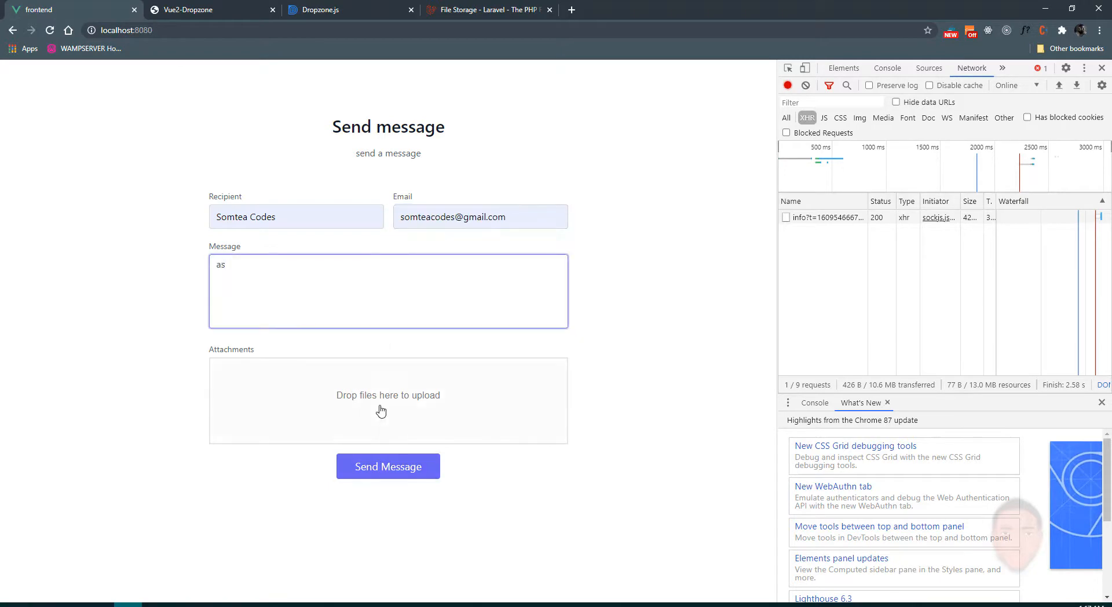
# Attach the three website profile images (mobile version, design2, design).
pyautogui.click(511, 440)
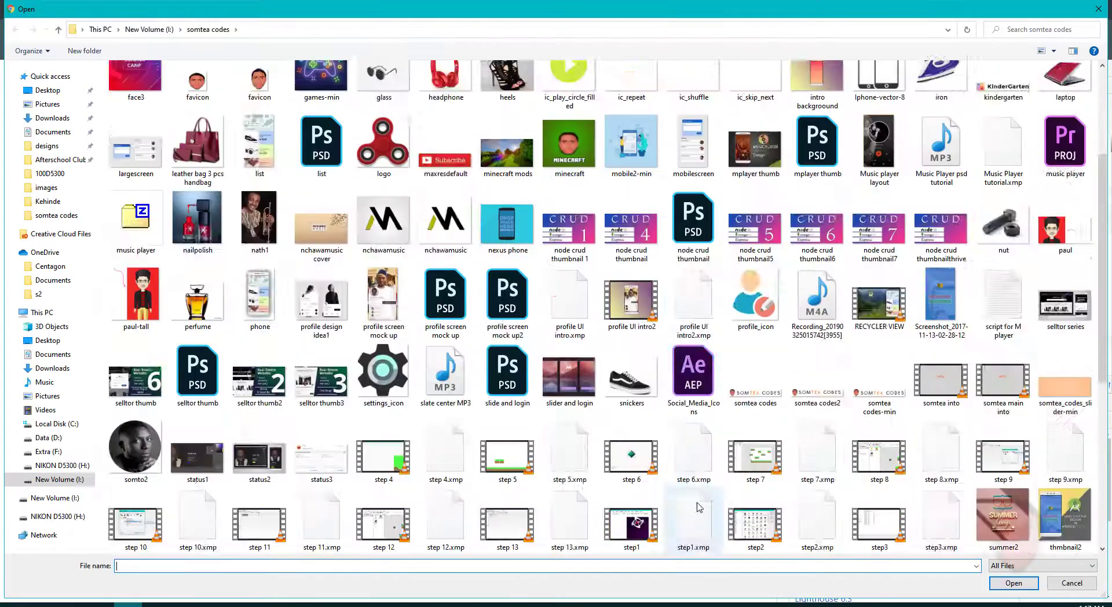
pyautogui.scroll(-5, 698, 507)
pyautogui.click(693, 439)
pyautogui.keyDown('ctrl'); pyautogui.click(631, 438); pyautogui.keyUp('ctrl')
pyautogui.keyDown('ctrl'); pyautogui.click(570, 439); pyautogui.keyUp('ctrl')
pyautogui.click(1015, 584)
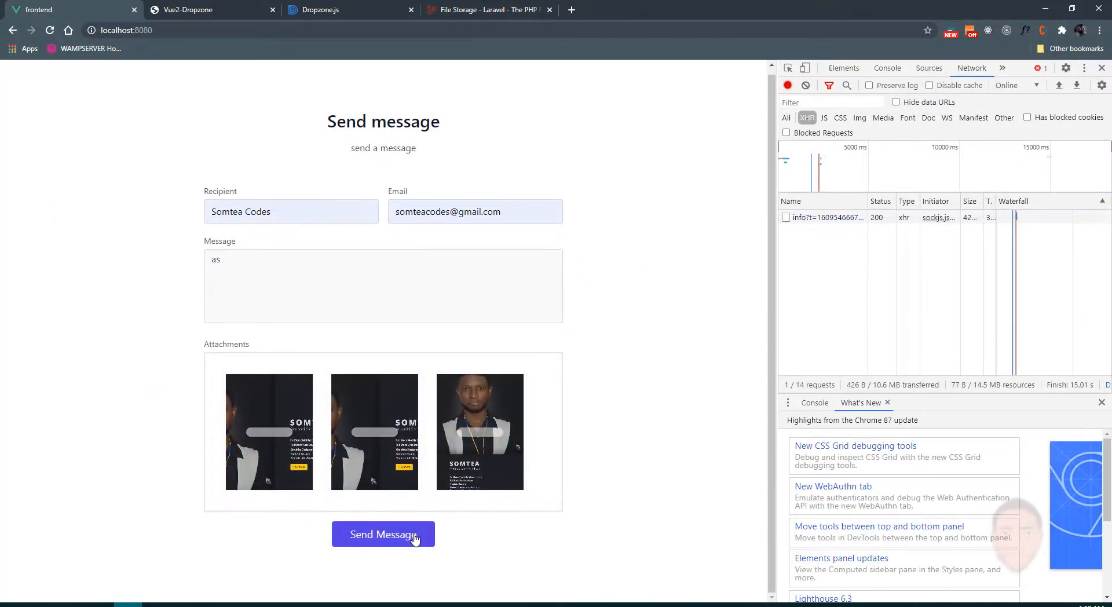
# Send the message and highlight the email address returned as data in the sendmessage response.
pyautogui.click(414, 538)
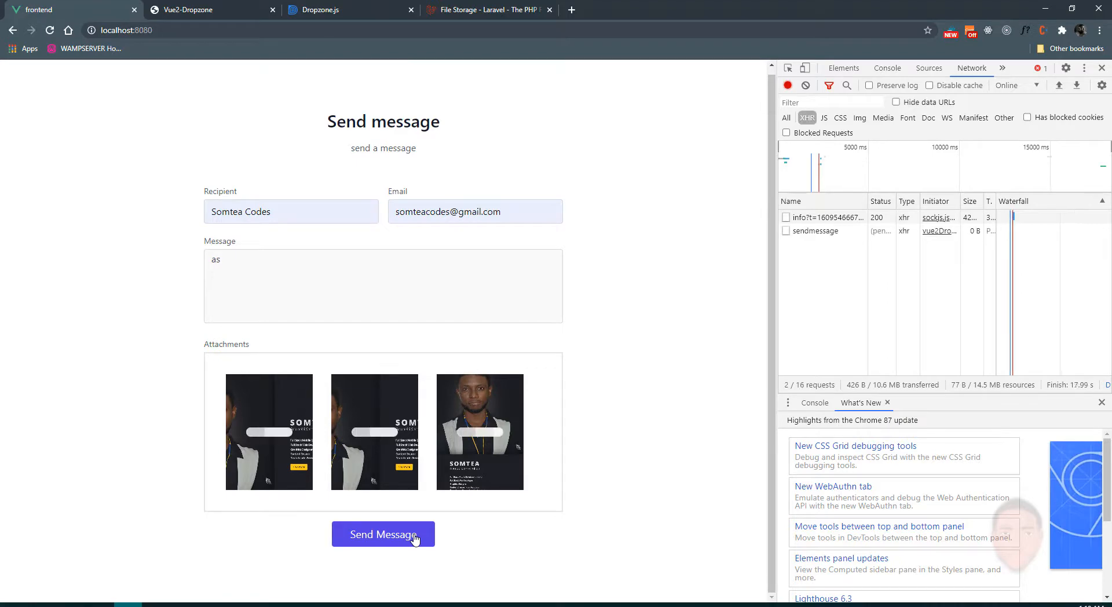
pyautogui.click(828, 233)
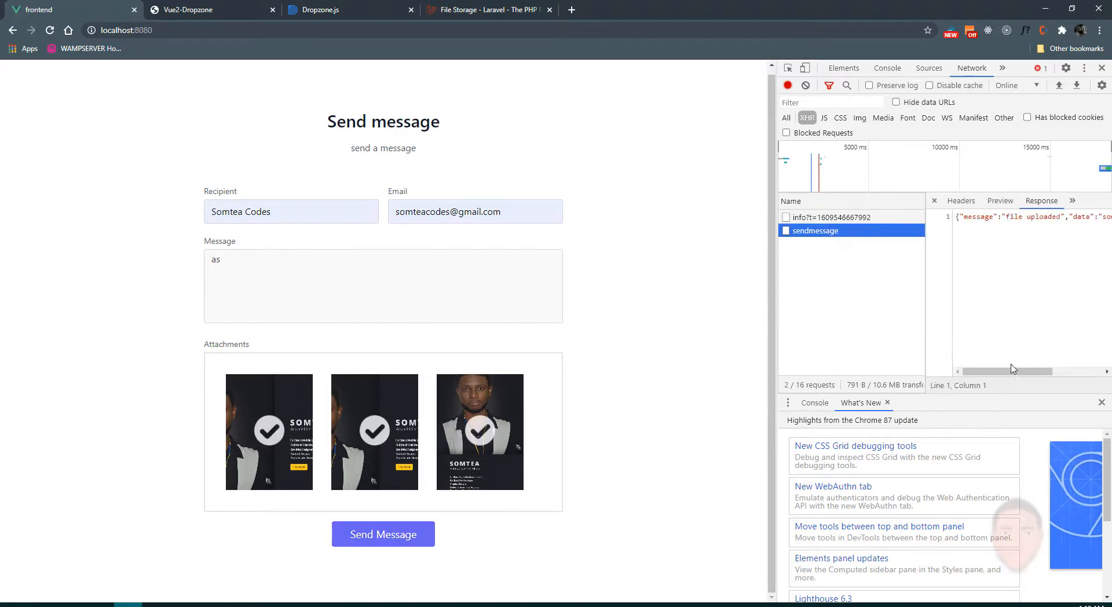
pyautogui.moveTo(1011, 374); pyautogui.dragTo(1074, 374)
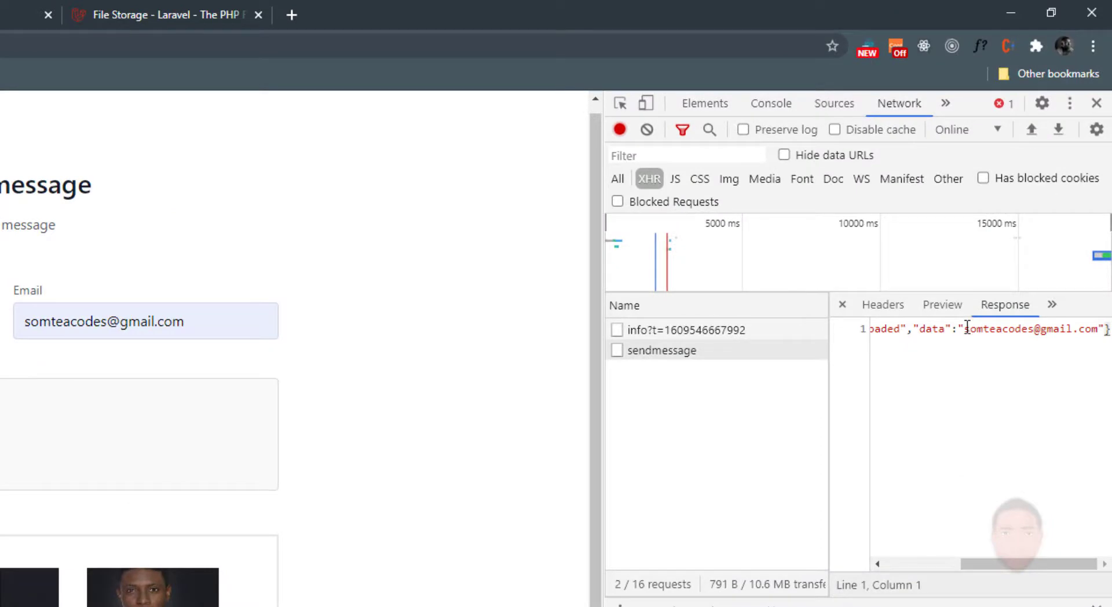
pyautogui.moveTo(966, 327); pyautogui.dragTo(1087, 327)
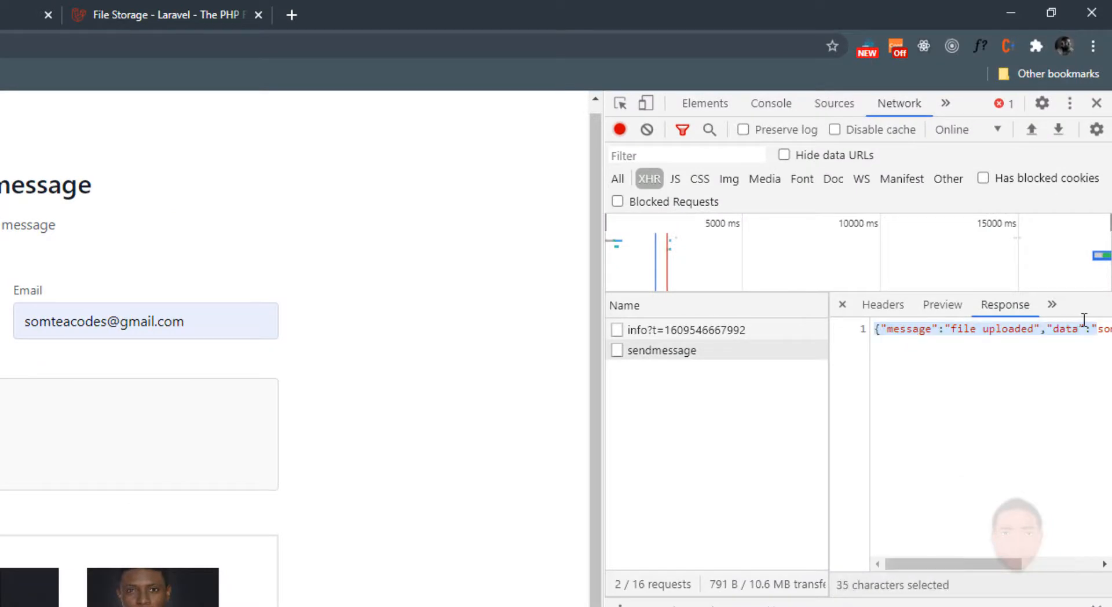
pyautogui.moveTo(949, 562); pyautogui.dragTo(1024, 562)
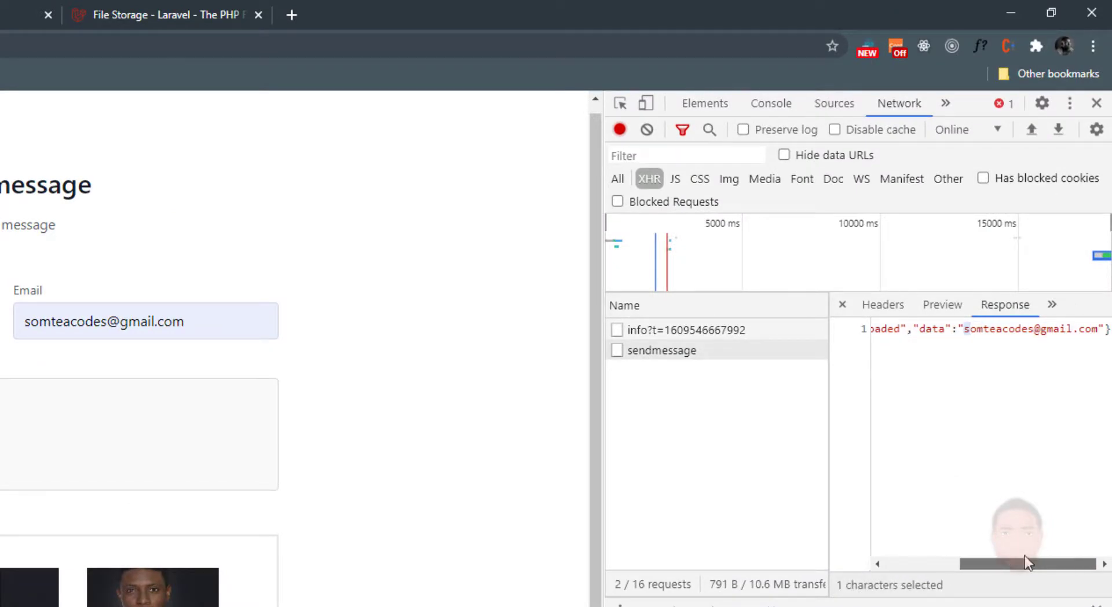
pyautogui.click(971, 331)
pyautogui.moveTo(967, 330); pyautogui.dragTo(1106, 329)
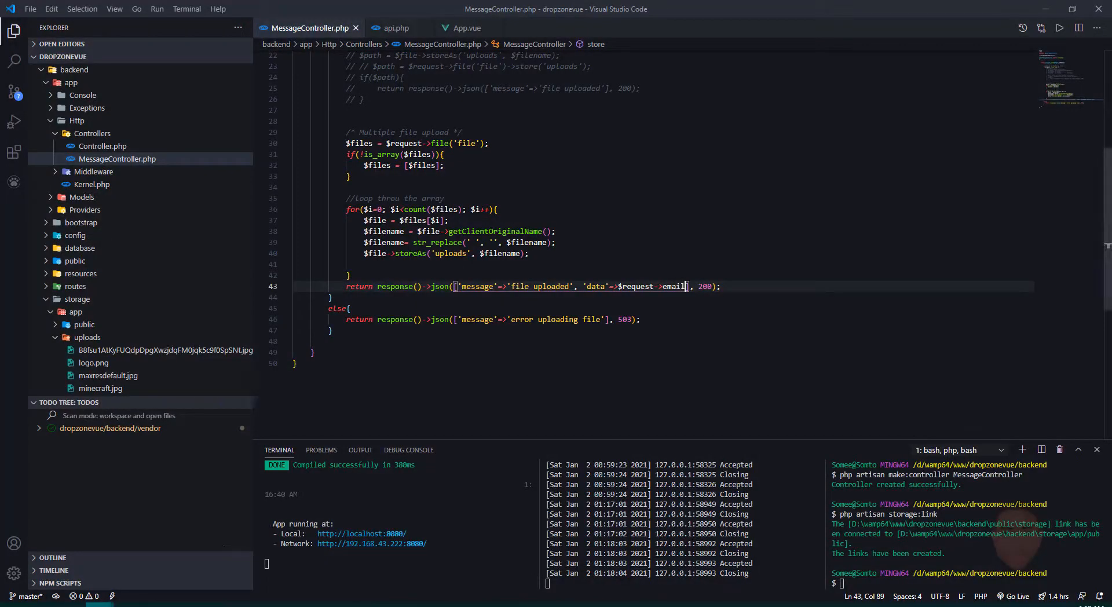
pyautogui.scroll(3, 660, 244)
pyautogui.scroll(3, 660, 244)
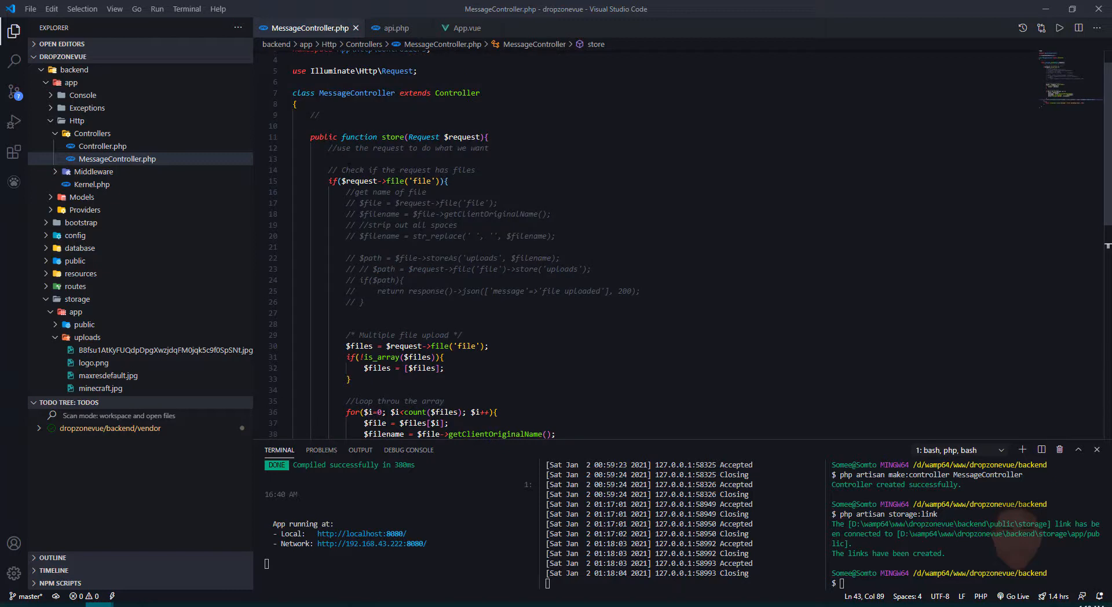
pyautogui.scroll(-3, 660, 244)
pyautogui.moveTo(619, 372); pyautogui.dragTo(686, 373)
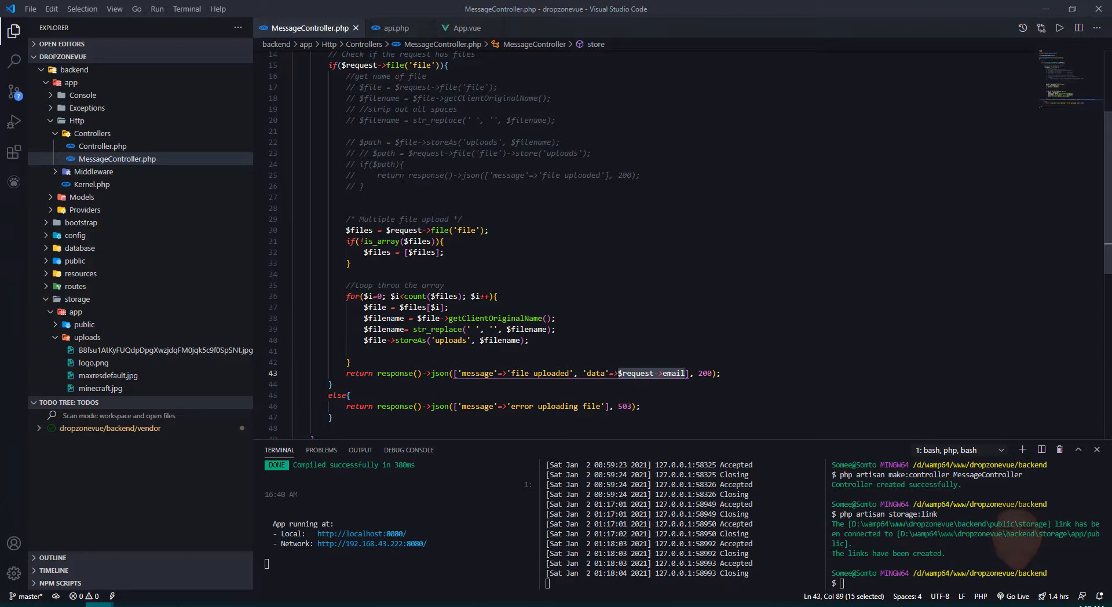
pyautogui.scroll(-3, 687, 260)
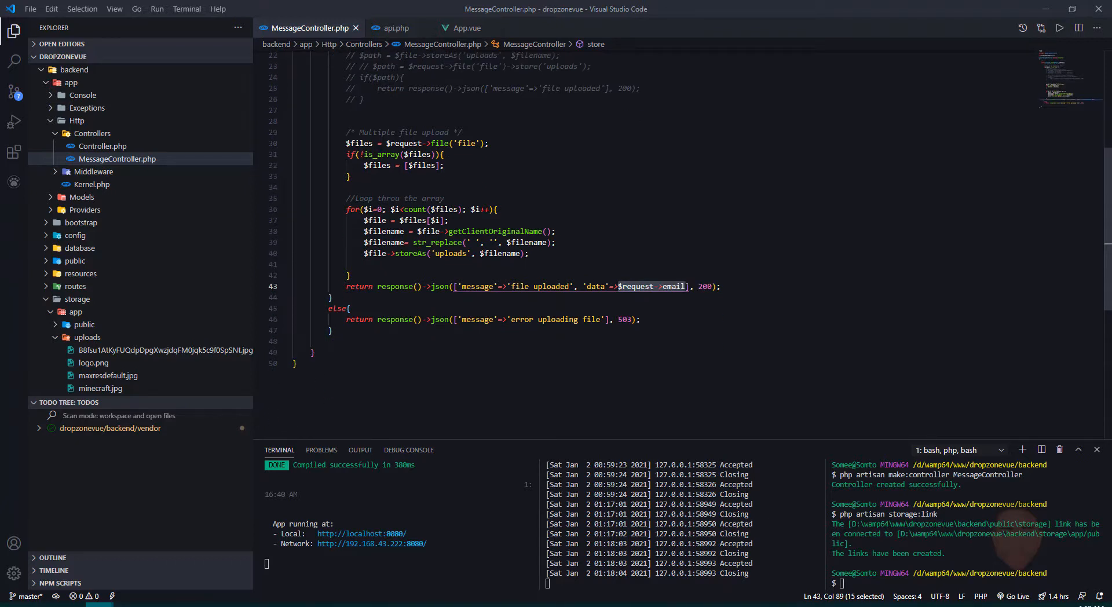
pyautogui.moveTo(449, 231); pyautogui.dragTo(553, 231)
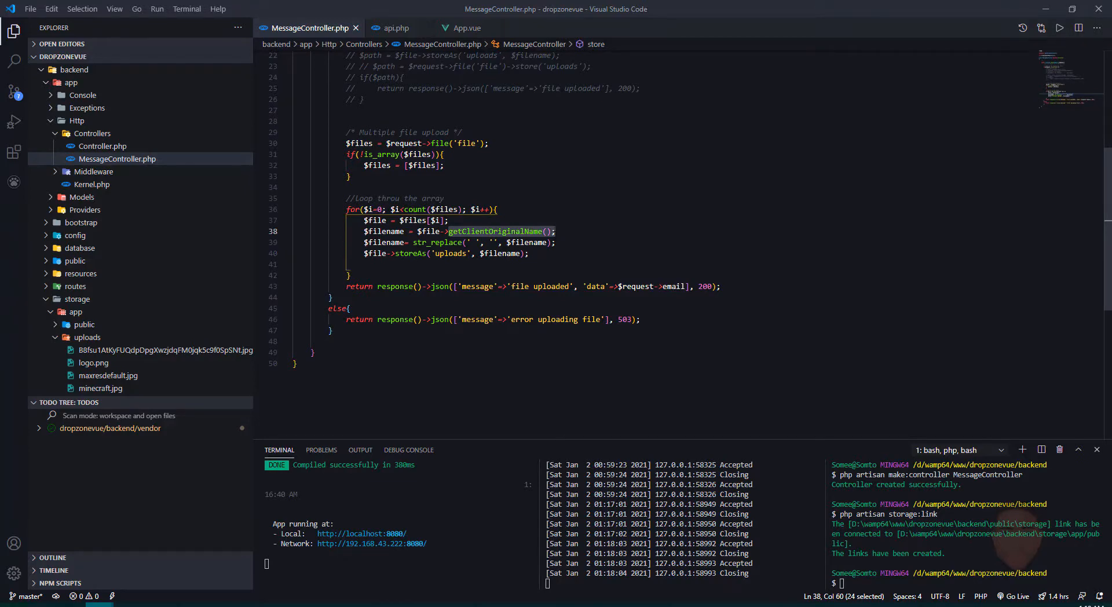
pyautogui.hotkey('alt', 'Tab')
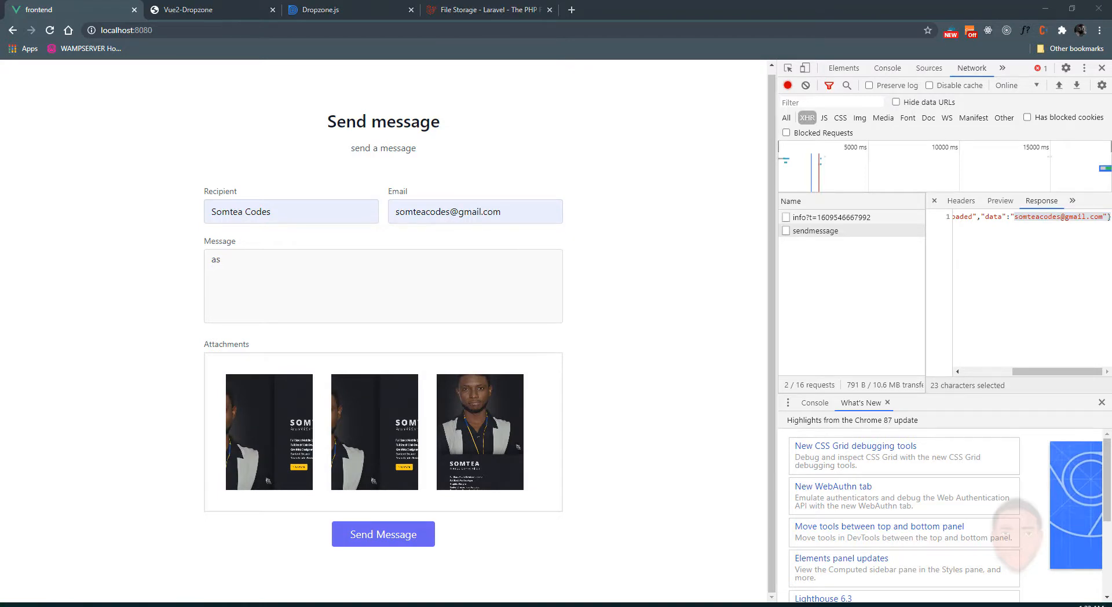
pyautogui.hotkey('alt', 'Tab')
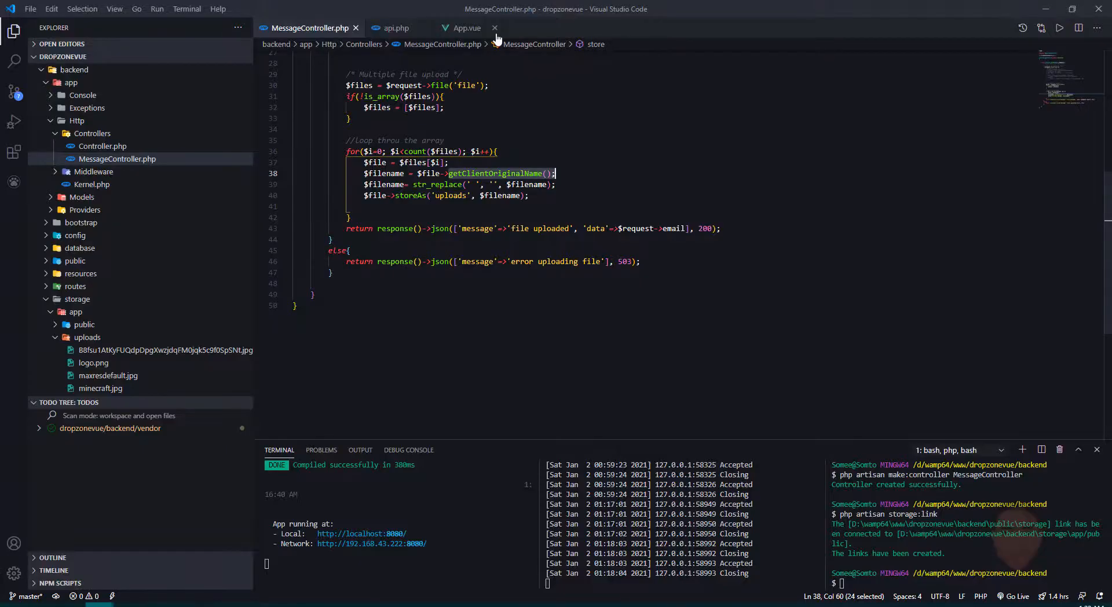
# Insert a new div reading 'Thank You, Message has been sent' above the heading block in App.vue.
pyautogui.click(467, 28)
pyautogui.scroll(10, 556, 217)
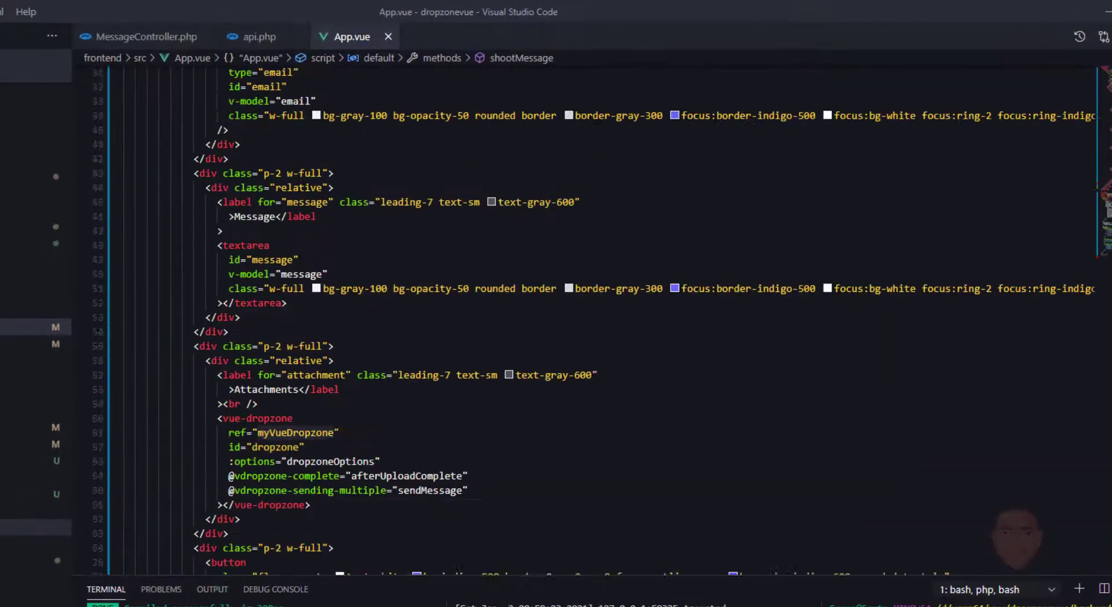
pyautogui.scroll(10, 556, 306)
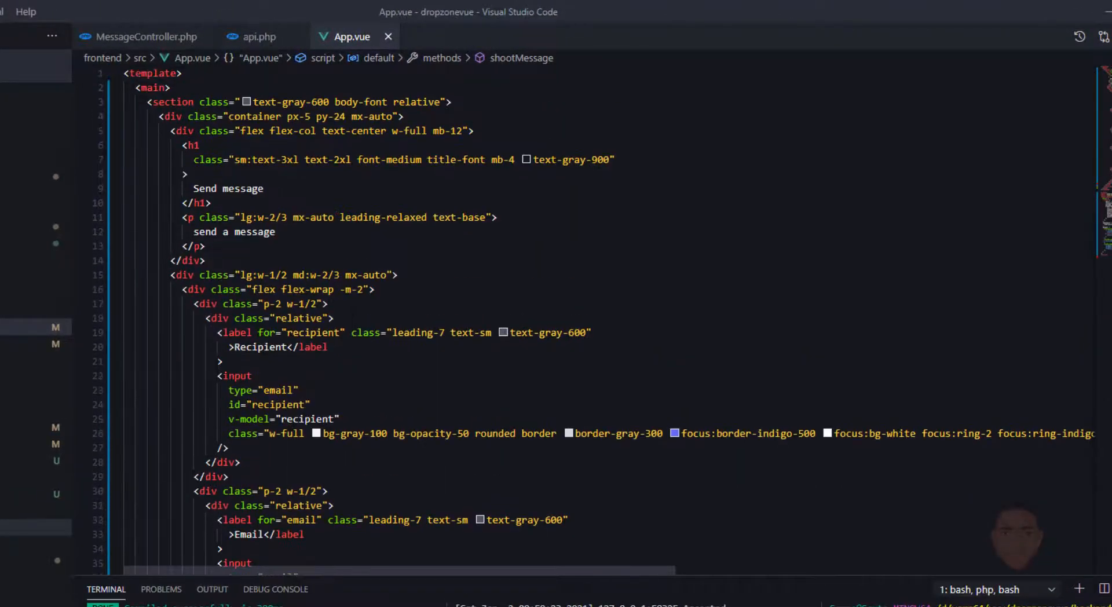
pyautogui.click(187, 275)
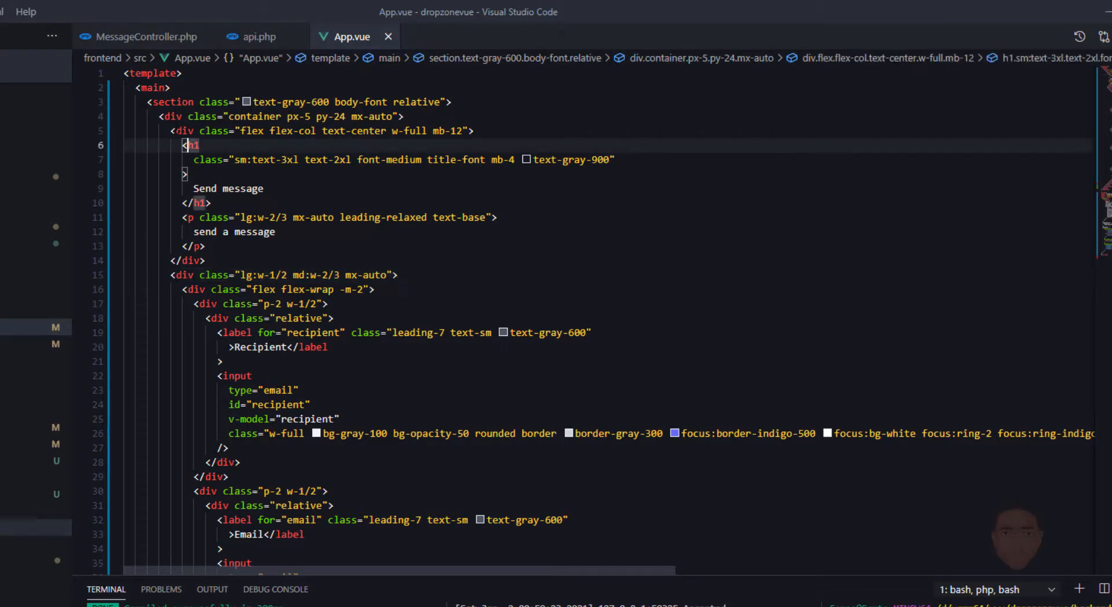
pyautogui.click(172, 130)
pyautogui.click(115, 131)
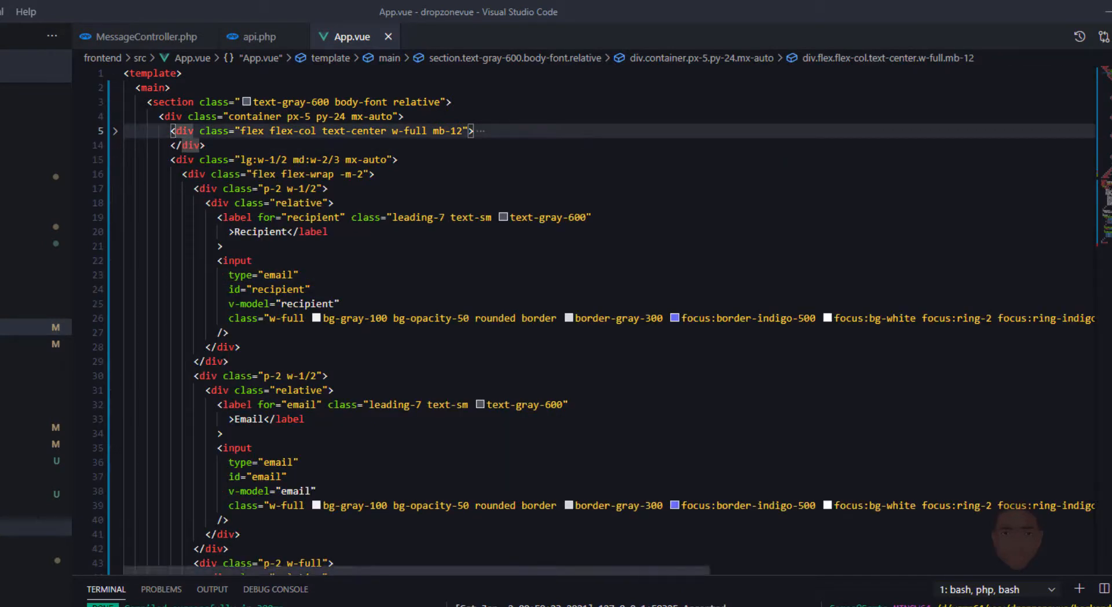
pyautogui.click(408, 116)
pyautogui.press('Return')
pyautogui.press('Return')
pyautogui.write('div')
pyautogui.press('Tab')
pyautogui.write('MEssage has ')
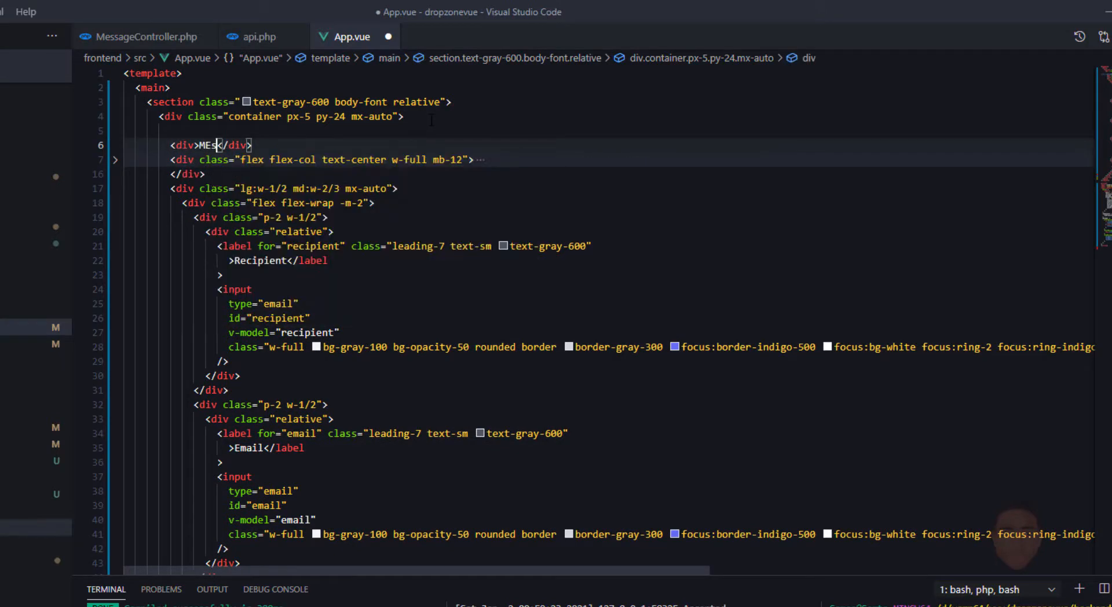
pyautogui.write('been sent')
pyautogui.press('Escape')
pyautogui.press('Home')
pyautogui.press('Right')
pyautogui.press('Right')
pyautogui.press('Right')
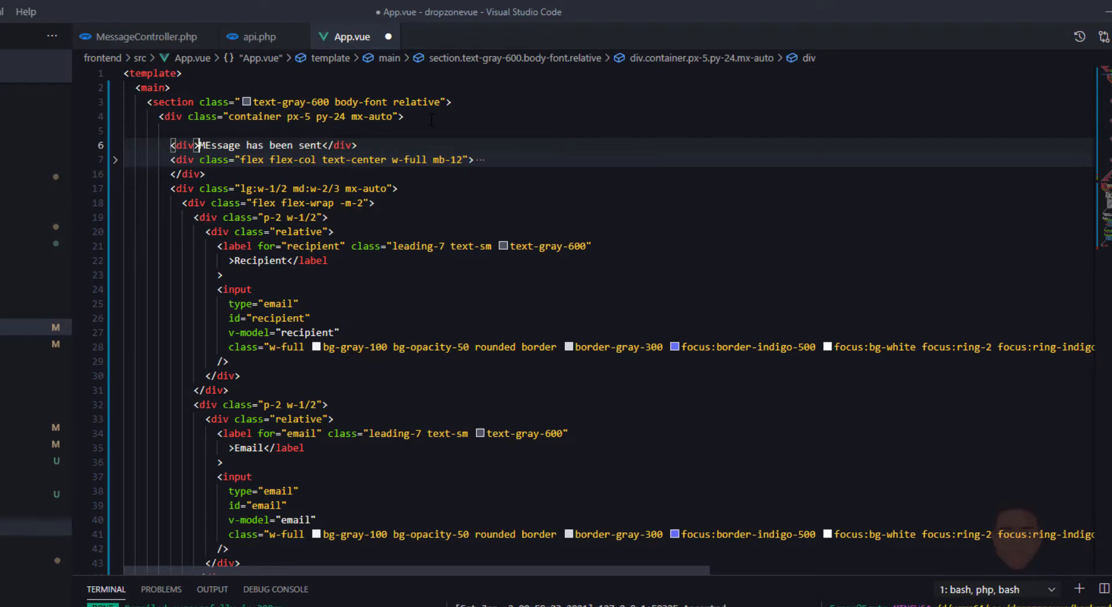
pyautogui.write('Thank You')
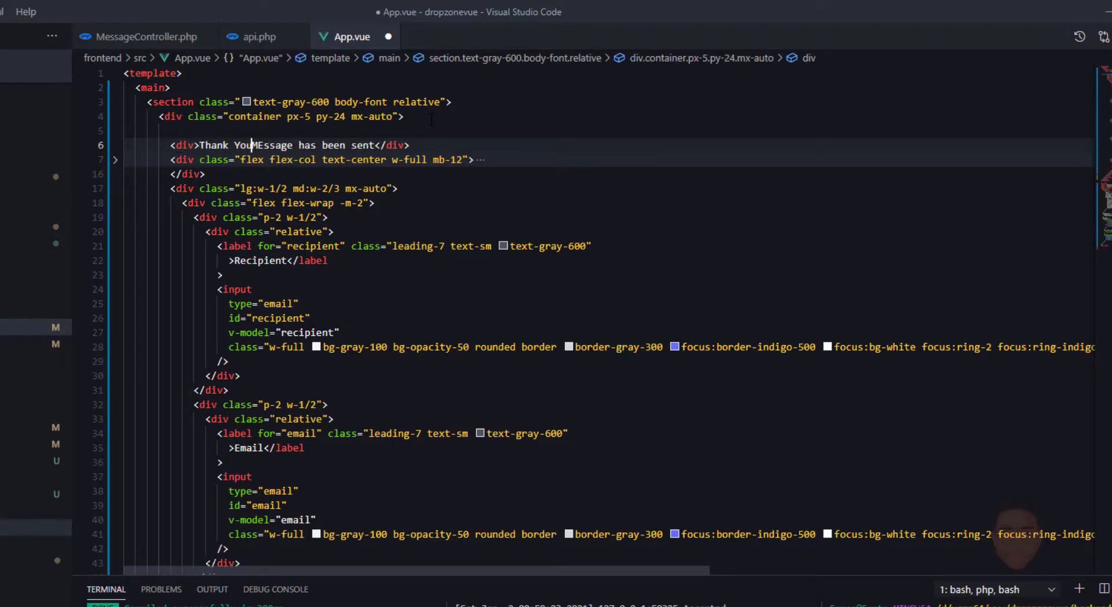
pyautogui.write(',')
pyautogui.press('Delete')
pyautogui.press('Delete')
pyautogui.write('Me')
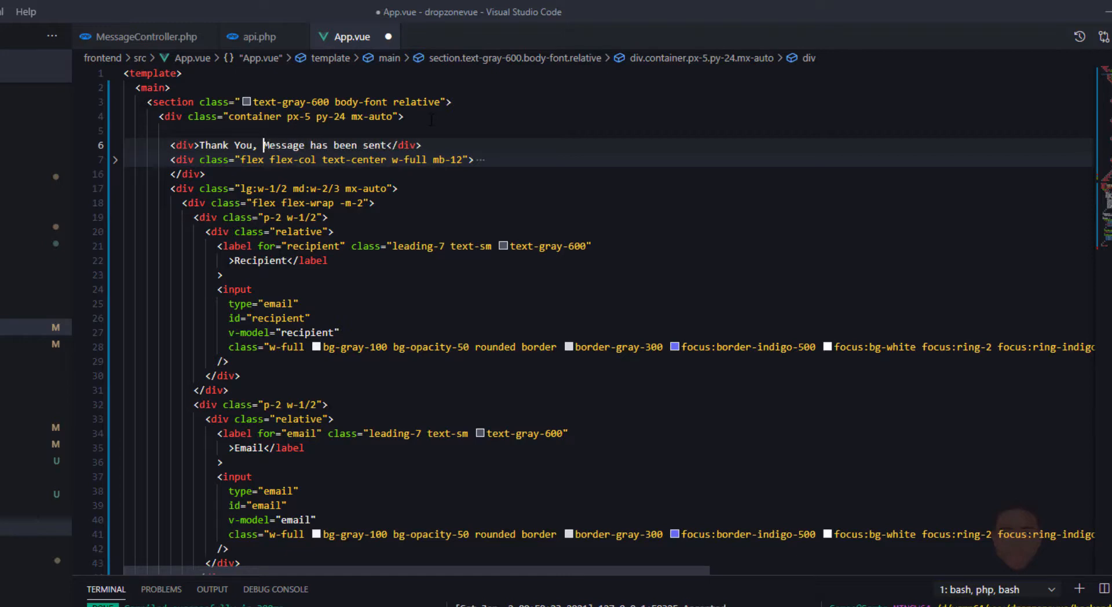
pyautogui.write(' class="')
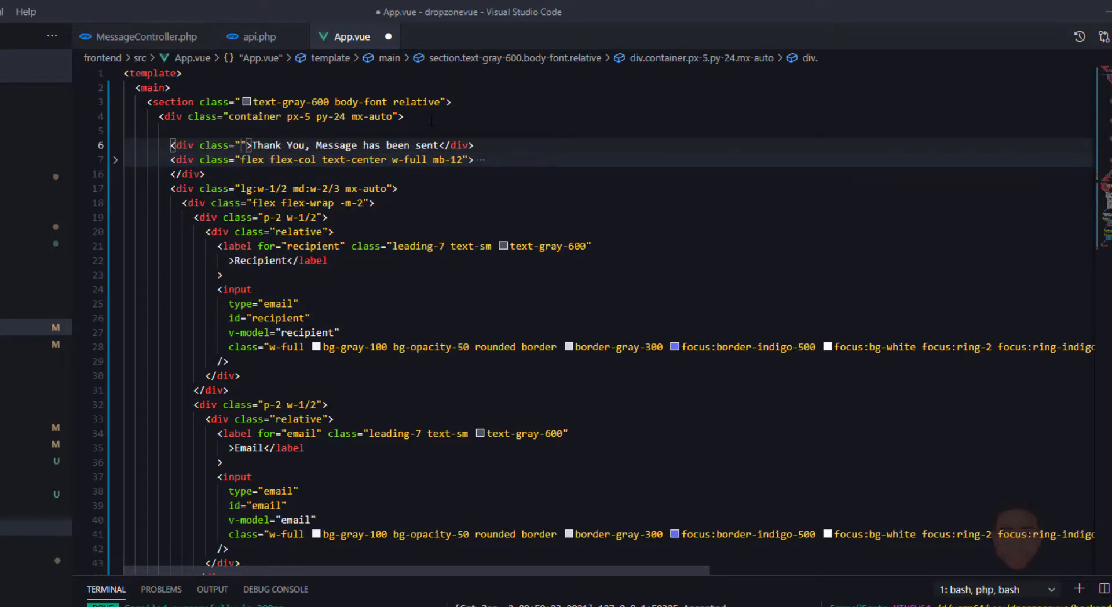
pyautogui.write('p')
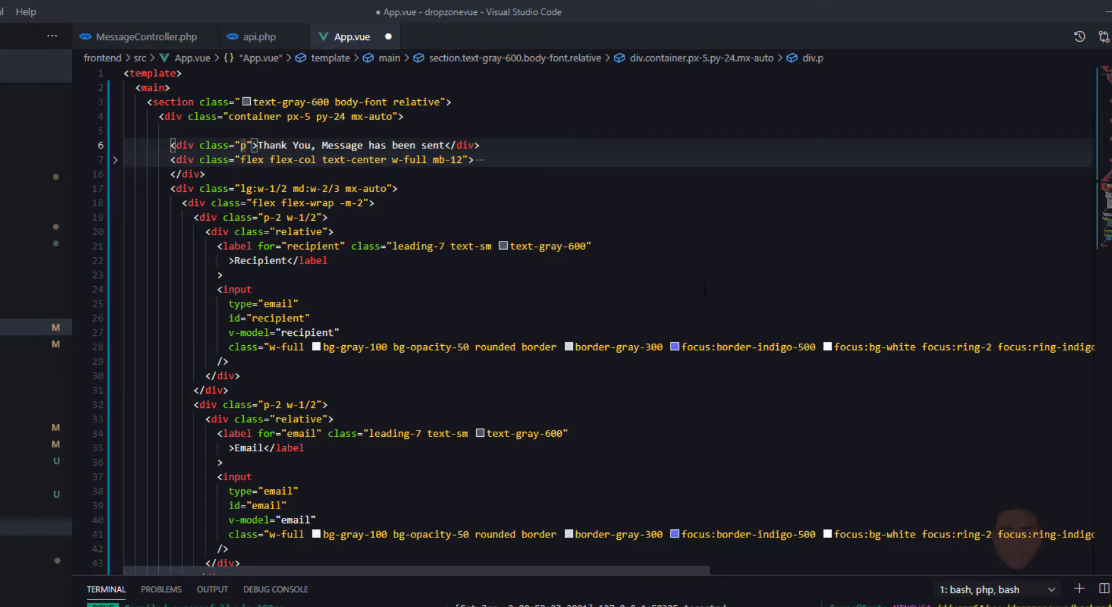
pyautogui.write('-')
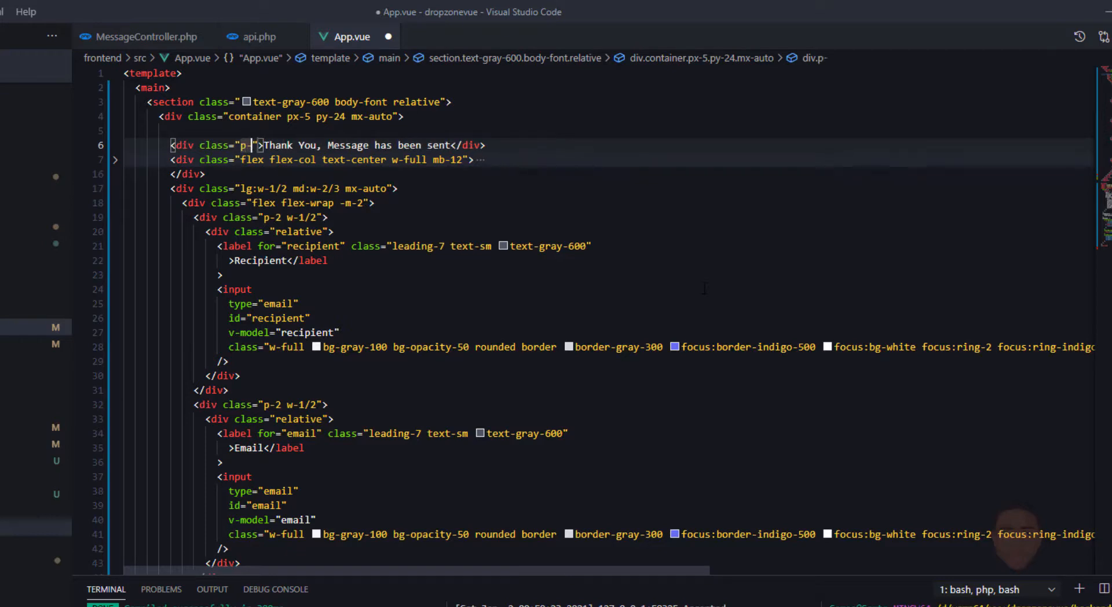
# Give the thank-you div the classes px-12 text-base text-center mx-auto, save, and check the browser.
pyautogui.press('BackSpace')
pyautogui.write('x-')
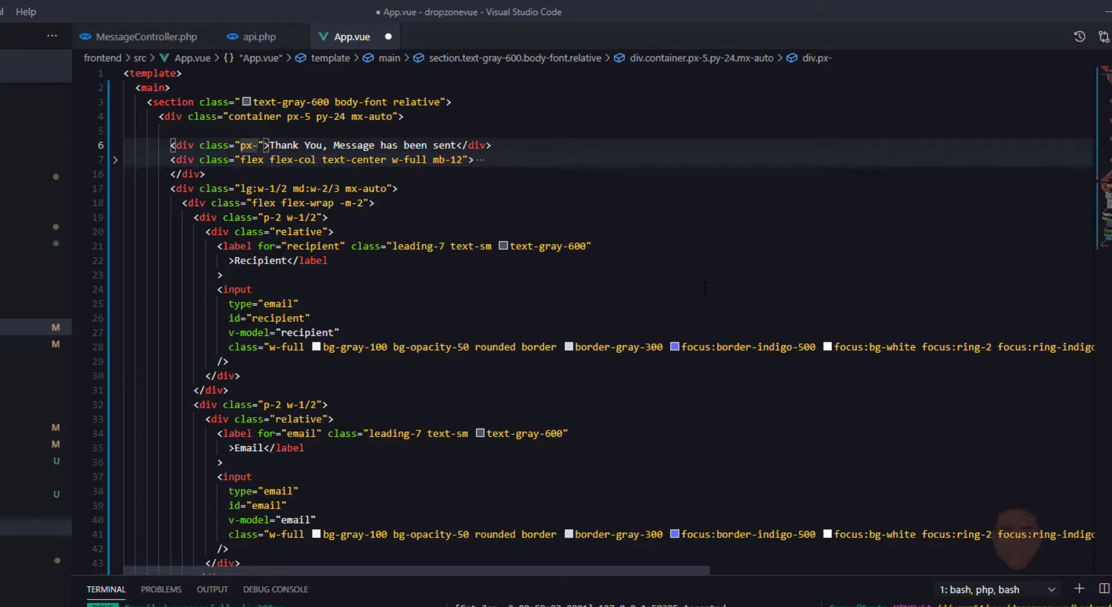
pyautogui.write('10')
pyautogui.press('BackSpace')
pyautogui.write('2 text')
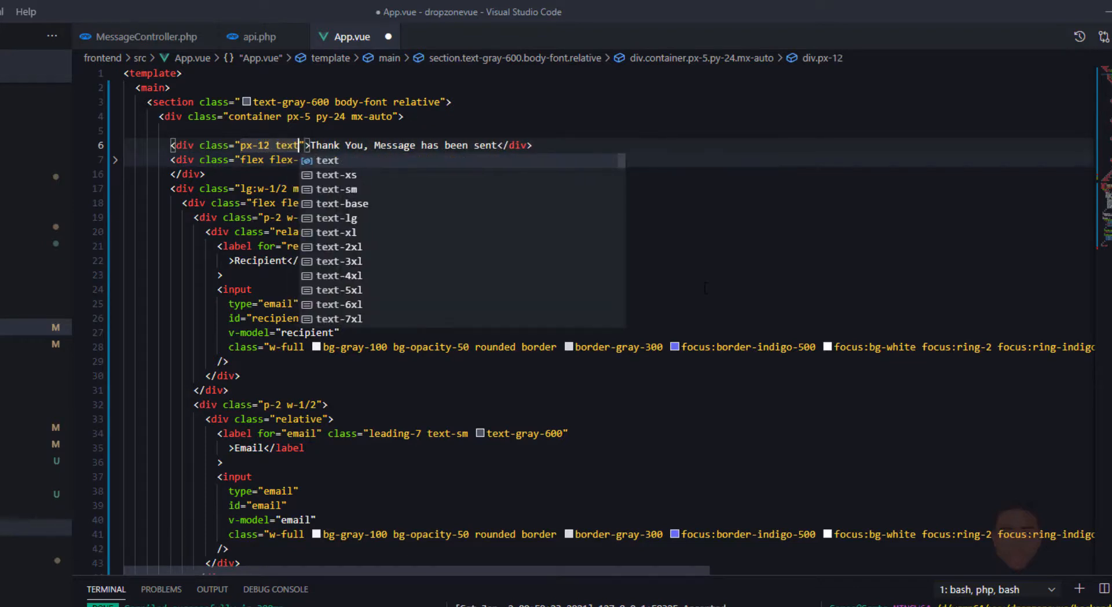
pyautogui.write('-')
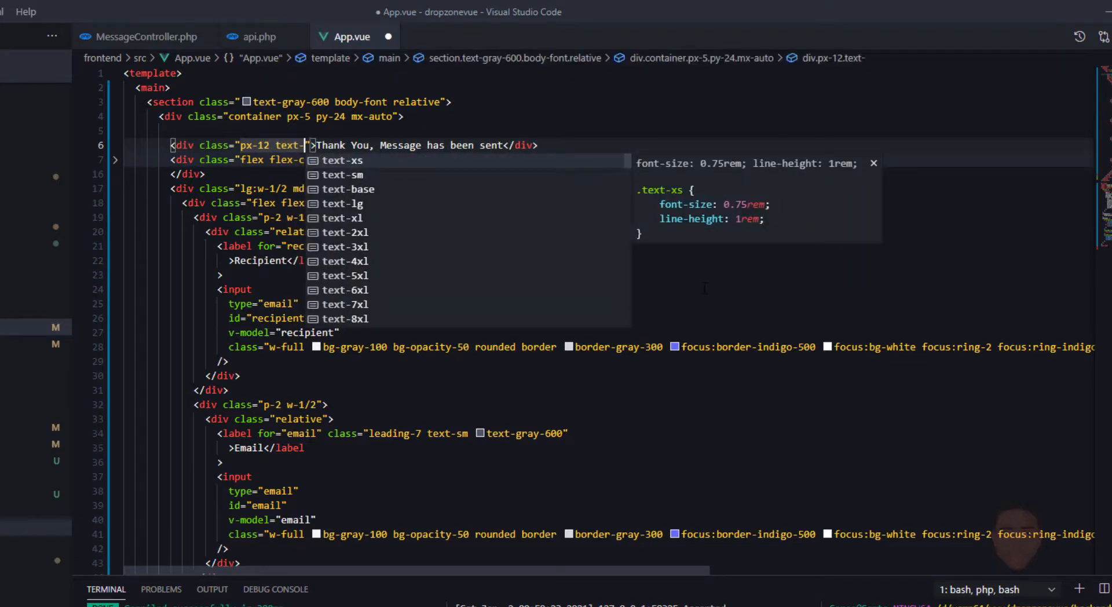
pyautogui.press('Down')
pyautogui.press('Down')
pyautogui.press('Return')
pyautogui.write('f')
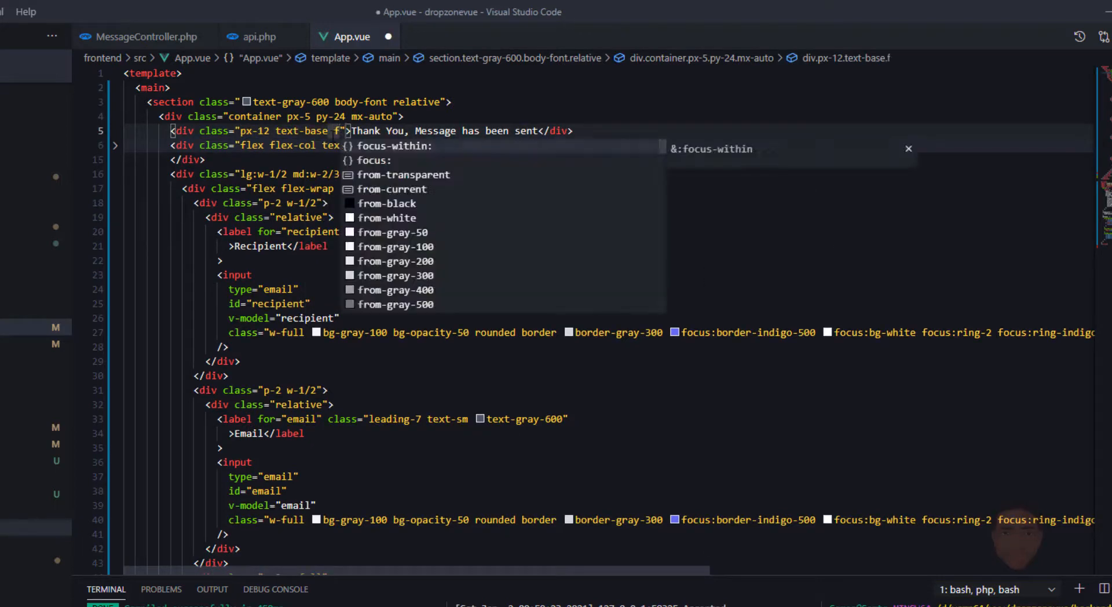
pyautogui.write('le')
pyautogui.press('BackSpace')
pyautogui.press('BackSpace')
pyautogui.press('BackSpace')
pyautogui.write('text-center')
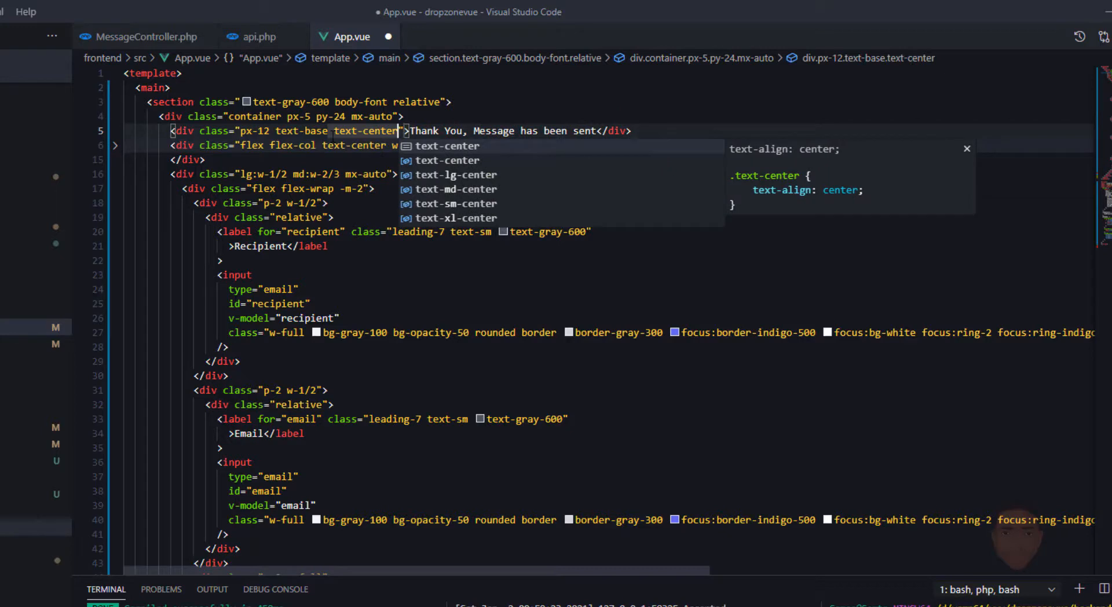
pyautogui.write(' mx0')
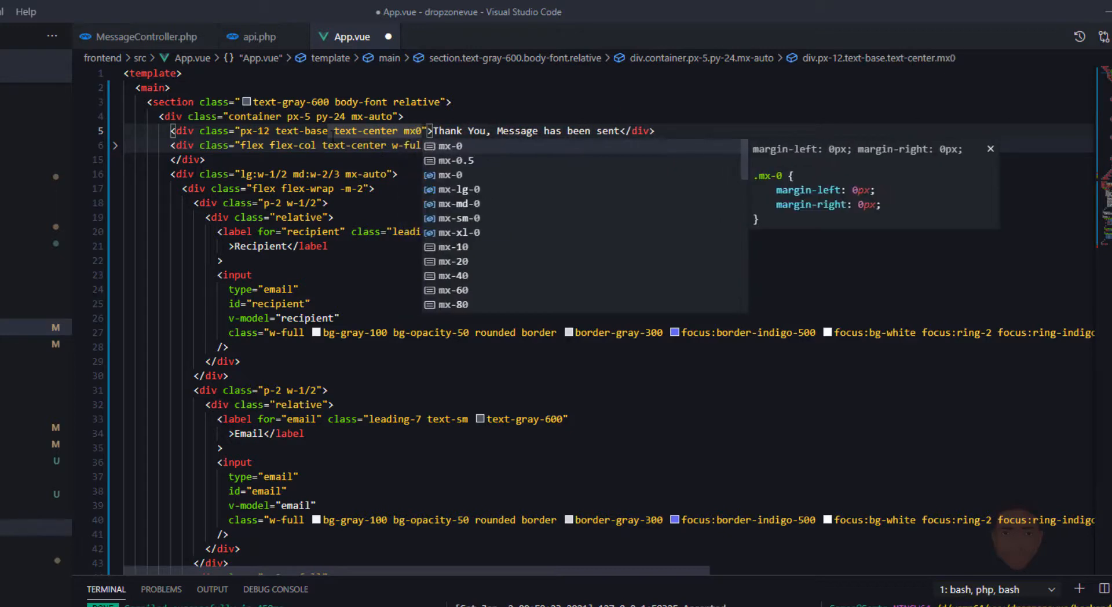
pyautogui.press('BackSpace')
pyautogui.write('-')
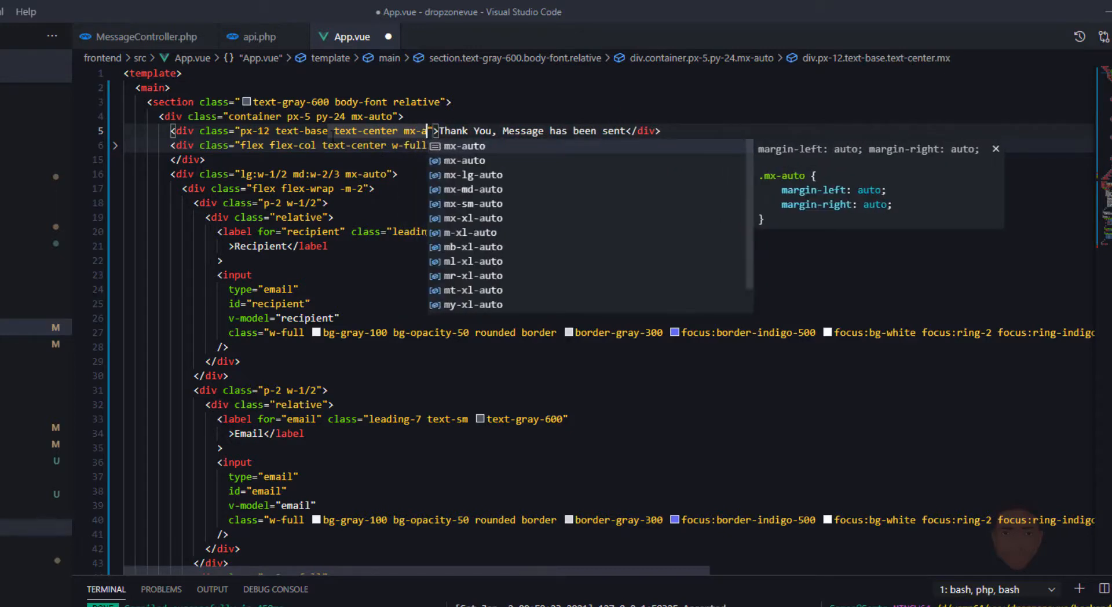
pyautogui.write('auto')
pyautogui.hotkey('ctrl', 's')
pyautogui.hotkey('alt', 'Tab')
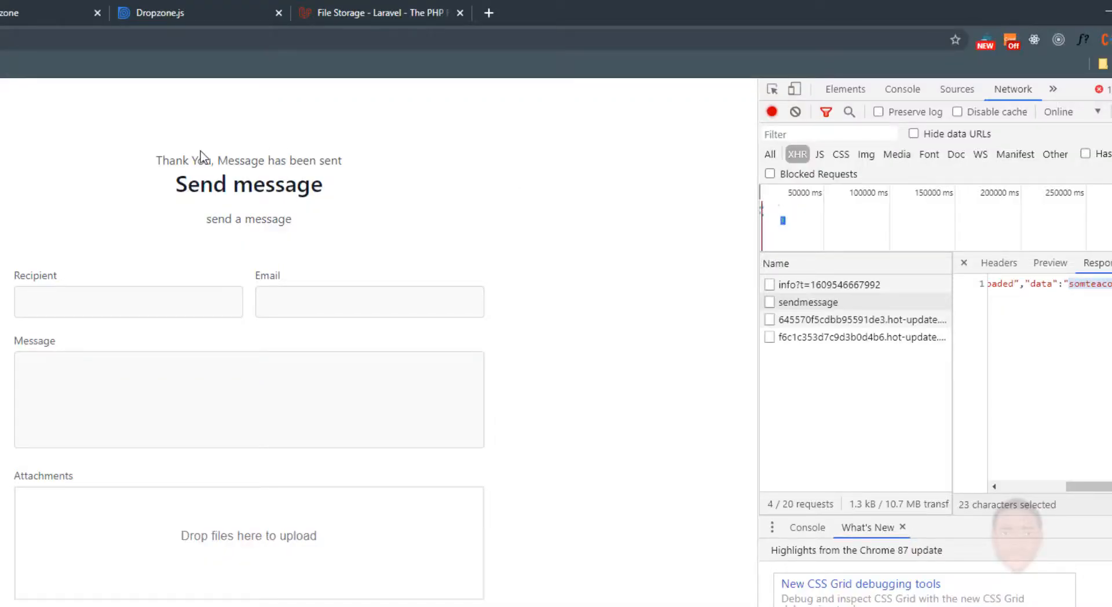
# Add v-if="sendSuccess" to the thank-you div and save App.vue.
pyautogui.hotkey('alt', 'Tab')
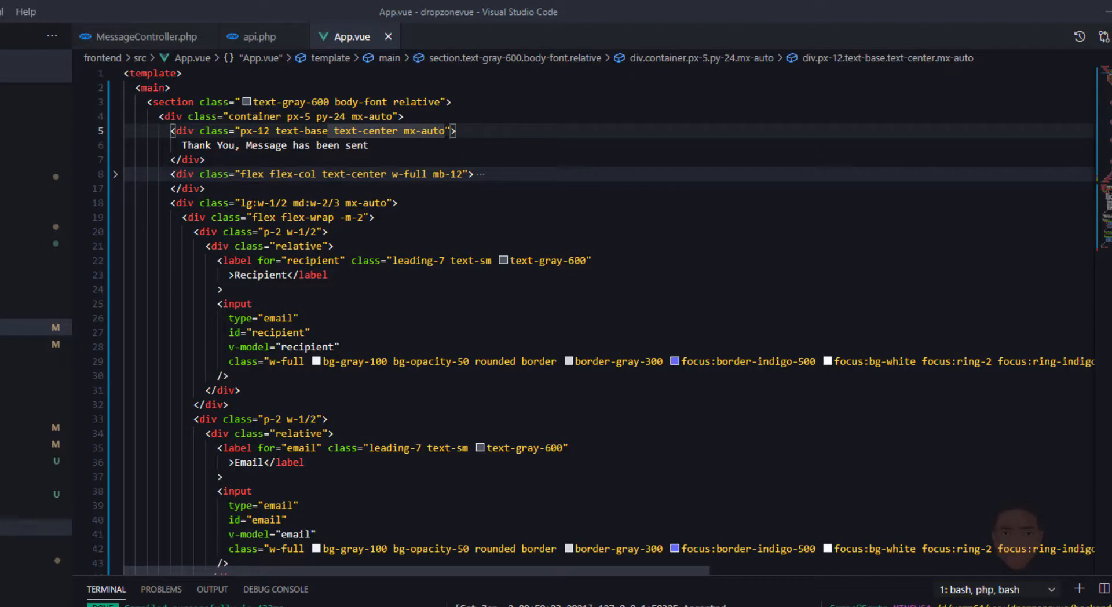
pyautogui.press('Right')
pyautogui.write('v')
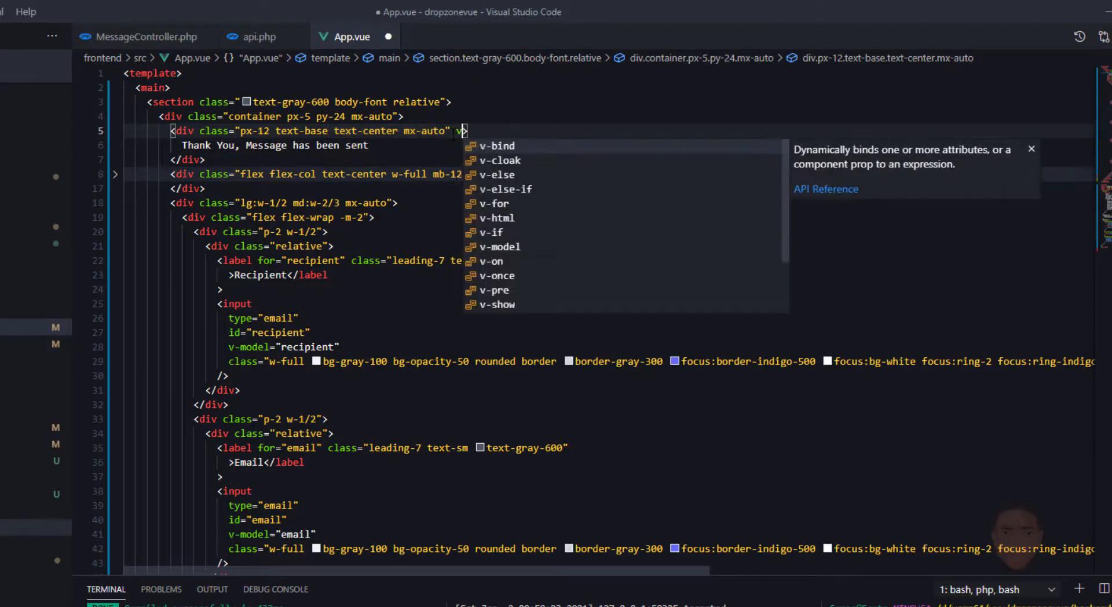
pyautogui.write('-if="')
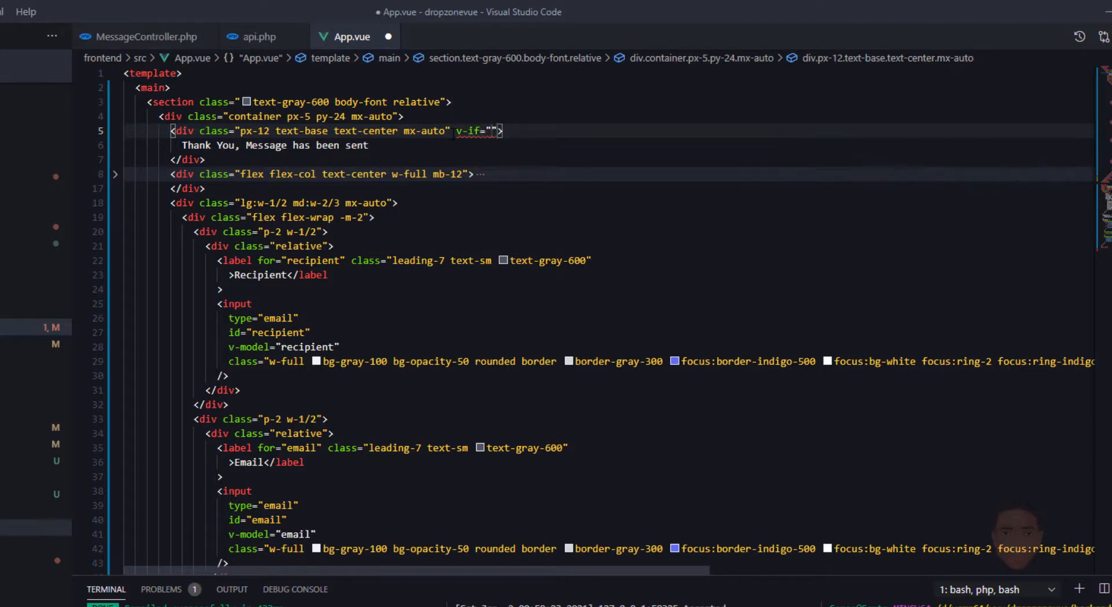
pyautogui.write('sendSuccess')
pyautogui.hotkey('ctrl', 's')
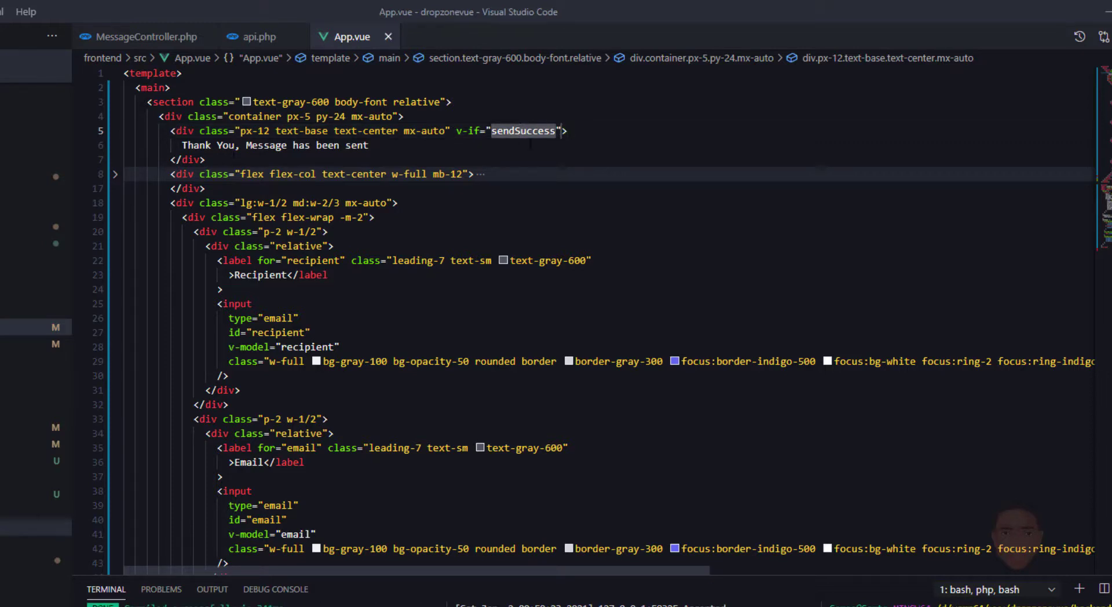
# Collapse the form header and form body blocks so the template outline is visible.
pyautogui.click(200, 189)
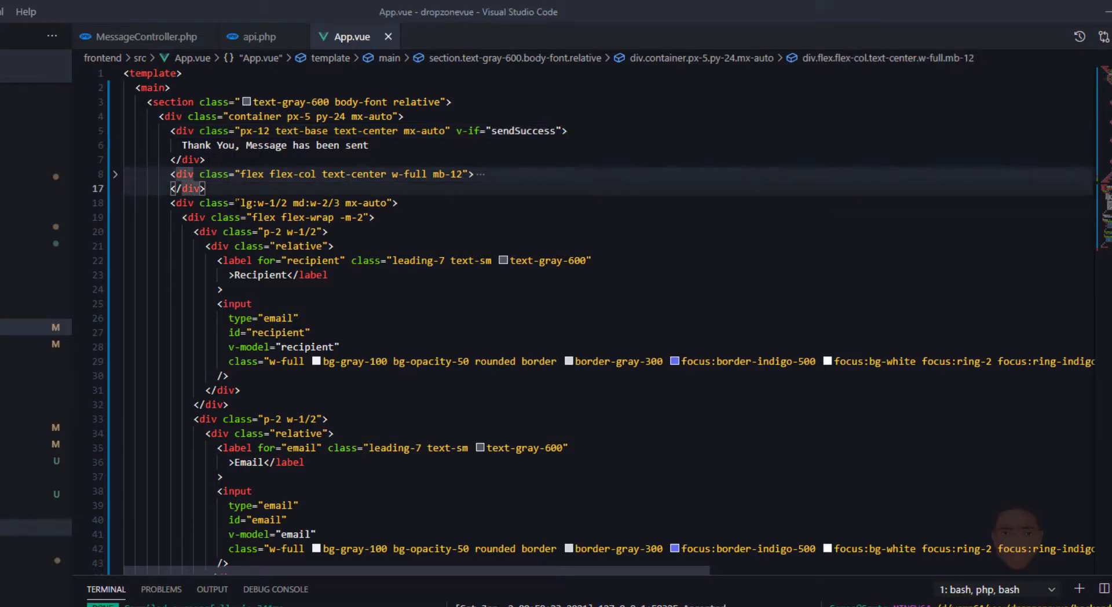
pyautogui.click(209, 202)
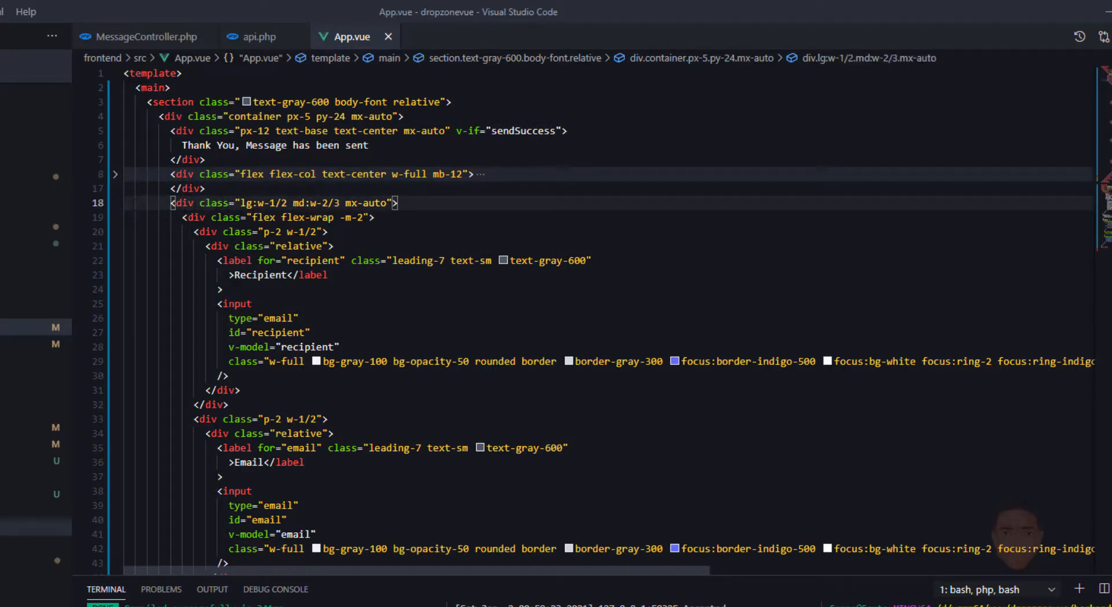
pyautogui.click(115, 202)
pyautogui.click(206, 218)
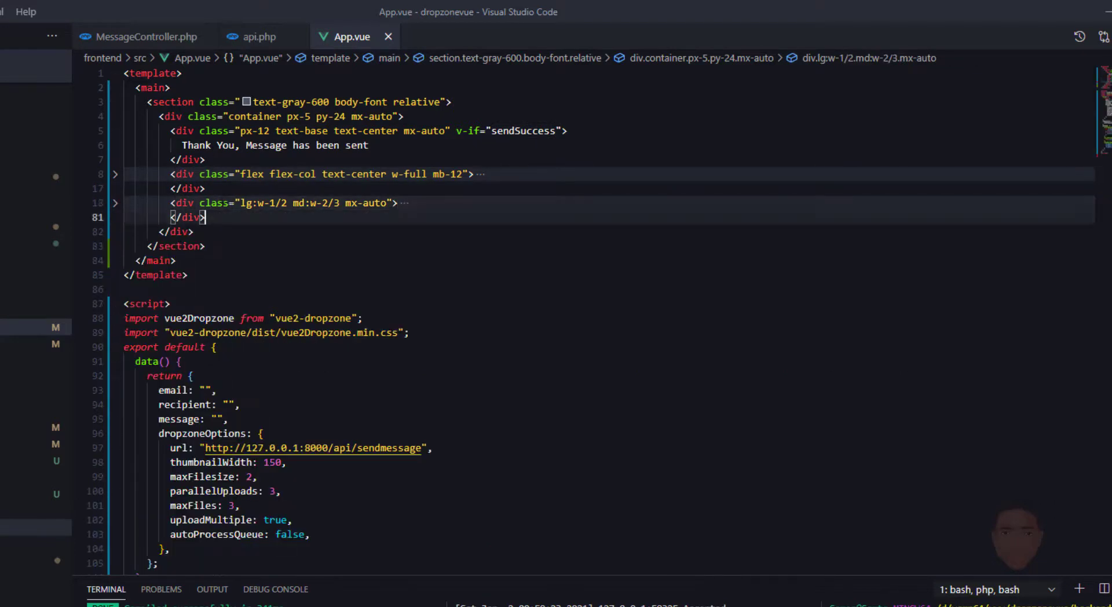
# Try a v-if="sendSuccess" on the header block, then take it back off.
pyautogui.click(472, 174)
pyautogui.write('v')
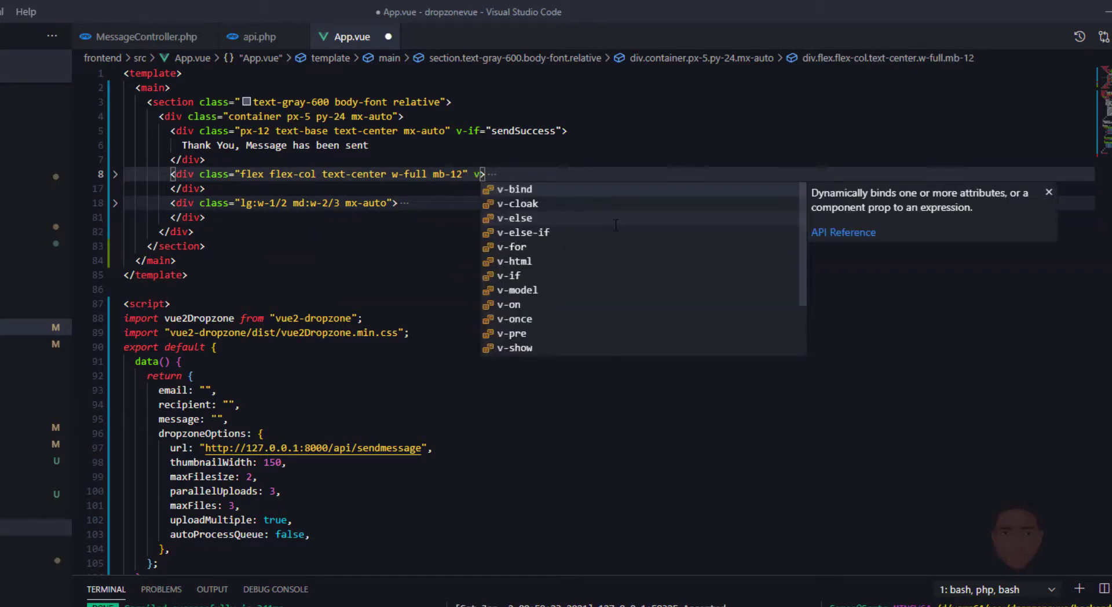
pyautogui.write('-if')
pyautogui.press('Return')
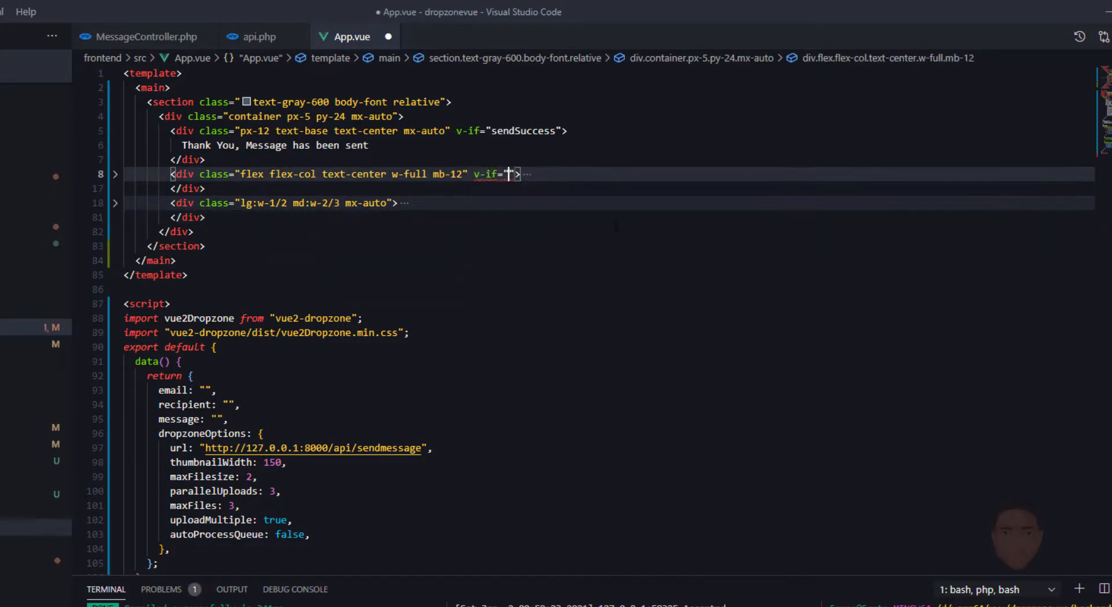
pyautogui.write('!')
pyautogui.write('sendSuccess')
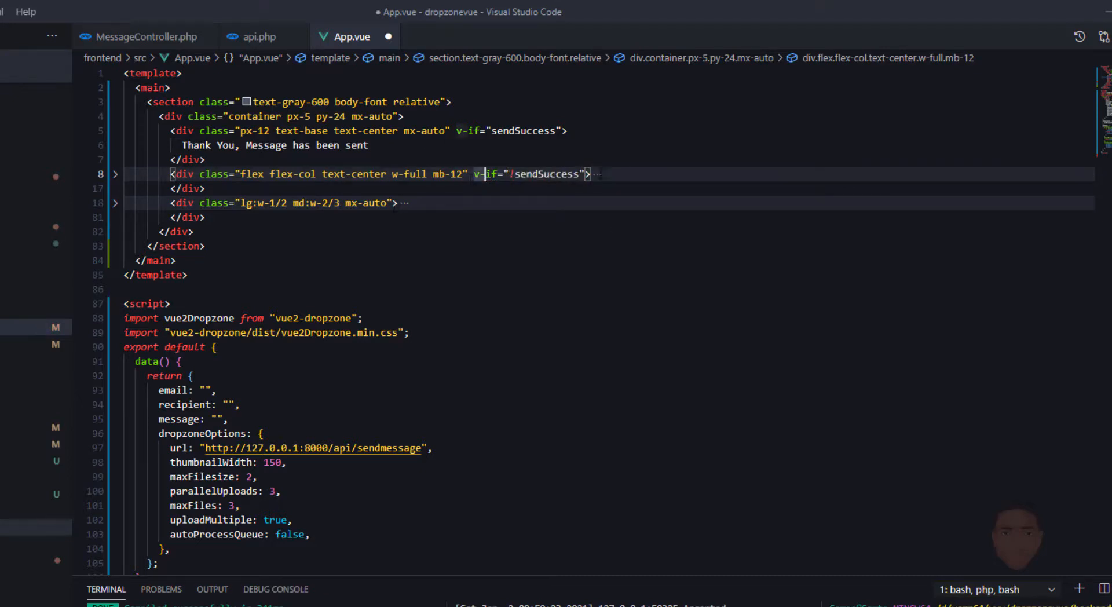
pyautogui.moveTo(474, 174); pyautogui.dragTo(584, 174)
pyautogui.hotkey('ctrl', 'c')
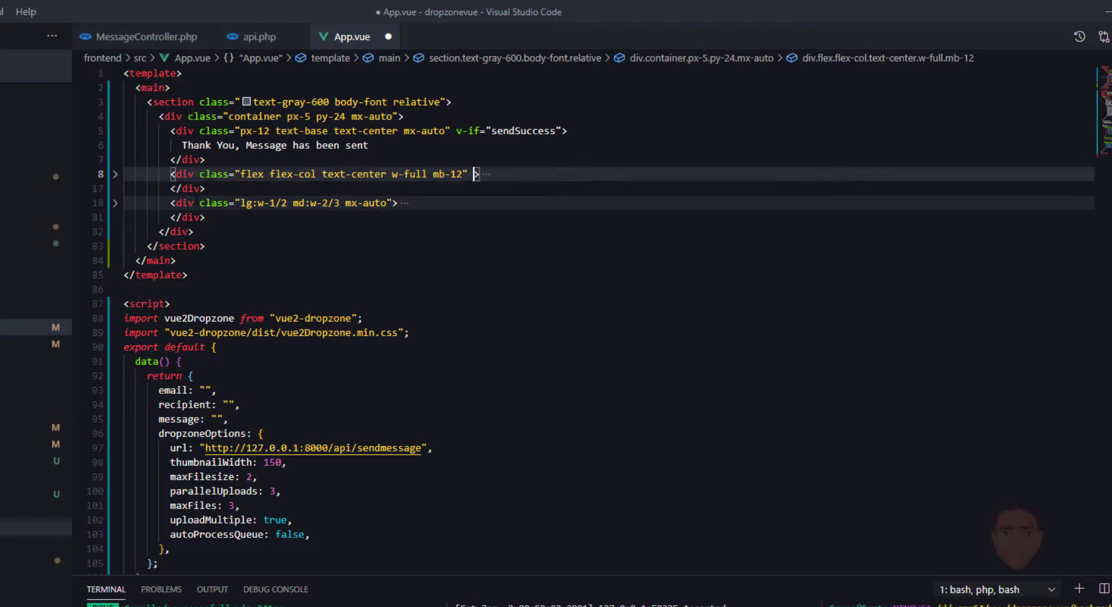
# Wrap the header and form body in a new <div v-else>, save, and check the page in Chrome.
pyautogui.click(208, 159)
pyautogui.press('Return')
pyautogui.write('div')
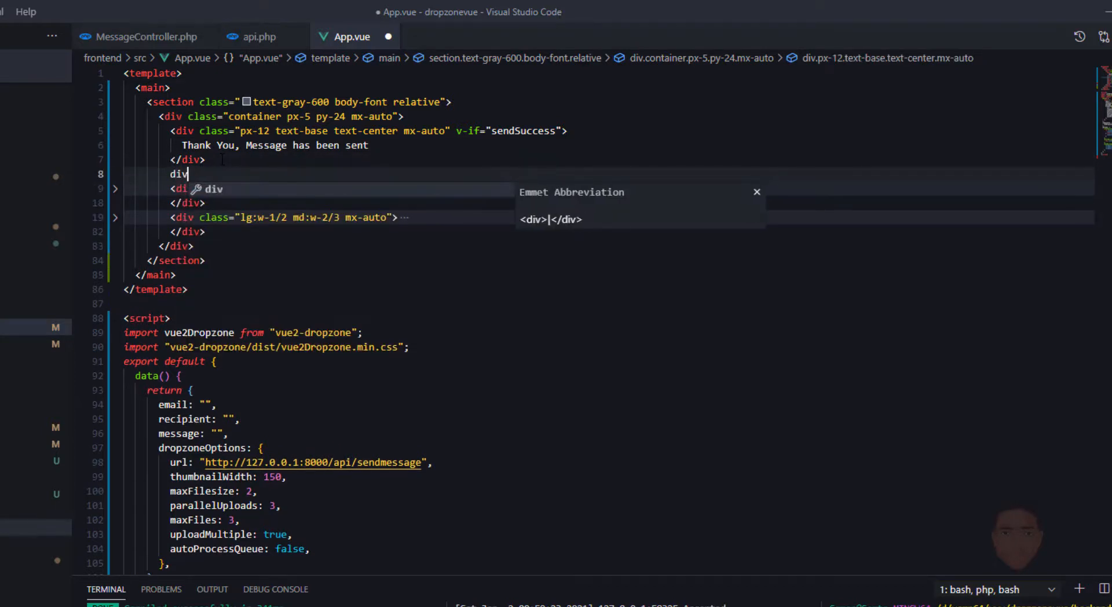
pyautogui.press('Tab')
pyautogui.press('Return')
pyautogui.press('Return')
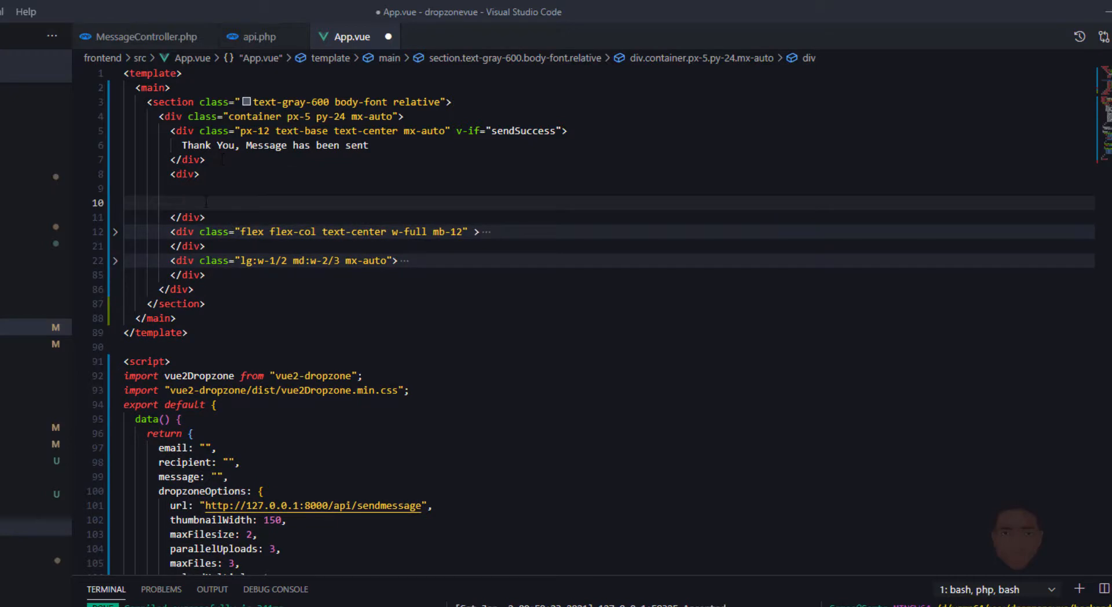
pyautogui.moveTo(205, 217)
pyautogui.mouseDown()
pyautogui.moveTo(170, 217)
pyautogui.moveTo(216, 275)
pyautogui.mouseUp()
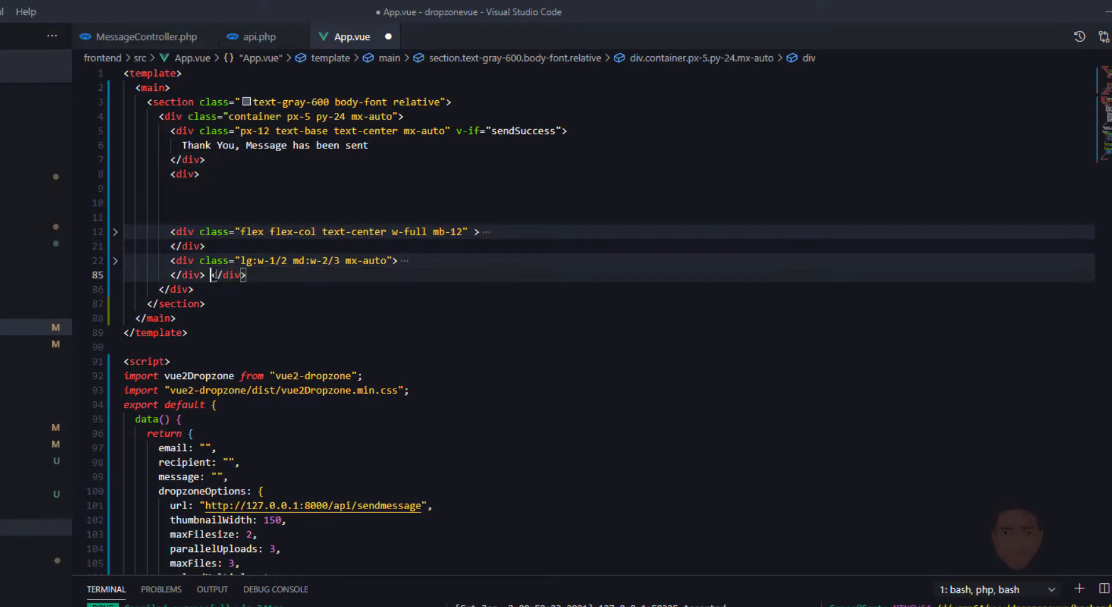
pyautogui.press('Return')
pyautogui.press('Return')
pyautogui.click(198, 174)
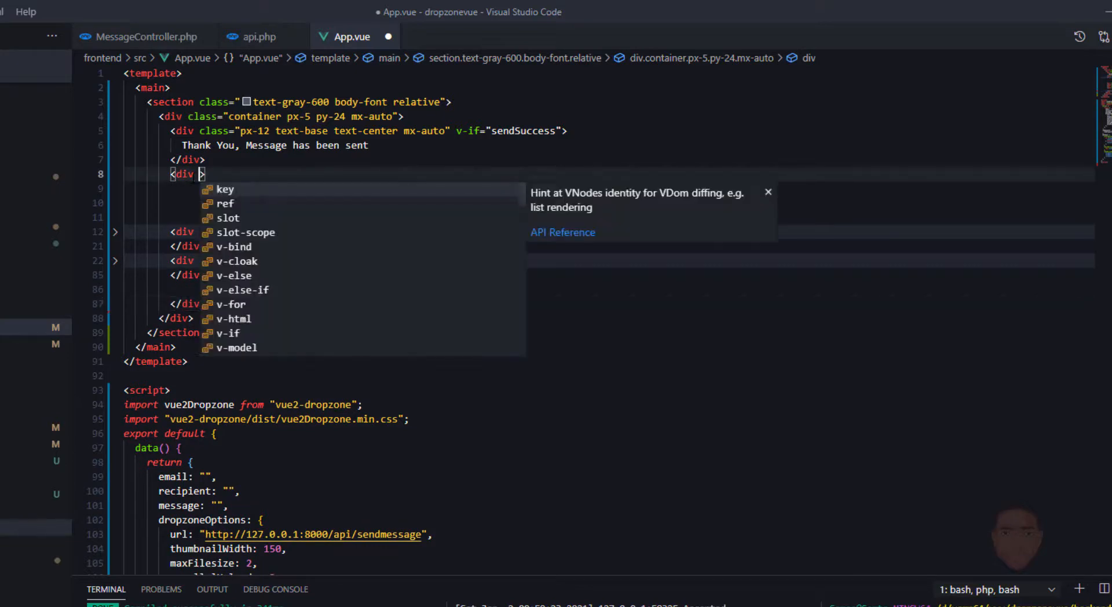
pyautogui.write('v-else')
pyautogui.hotkey('ctrl', 's')
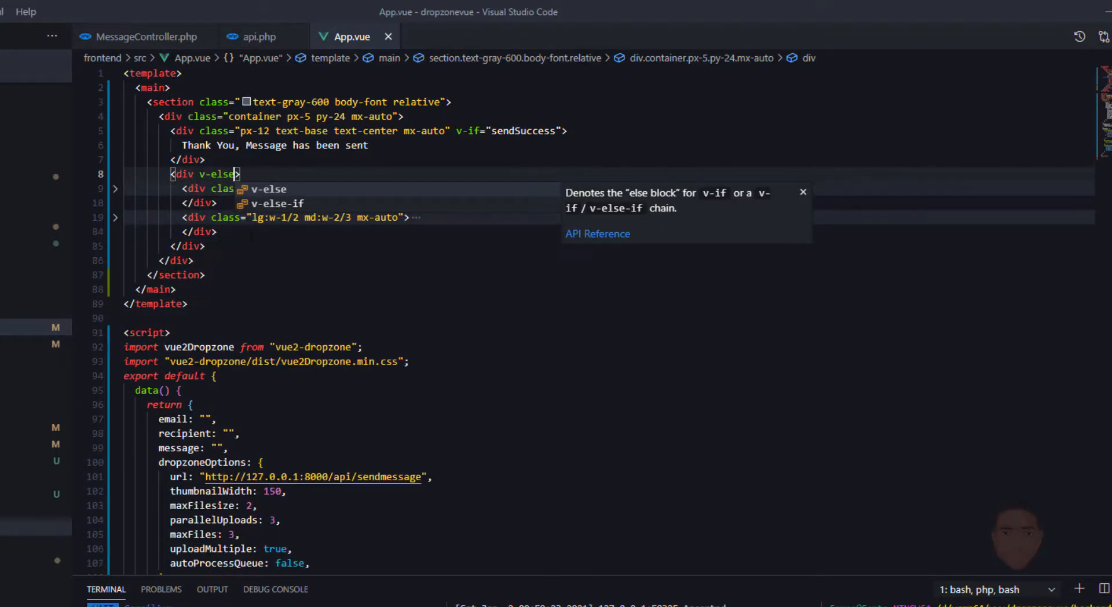
pyautogui.hotkey('alt', 'Tab')
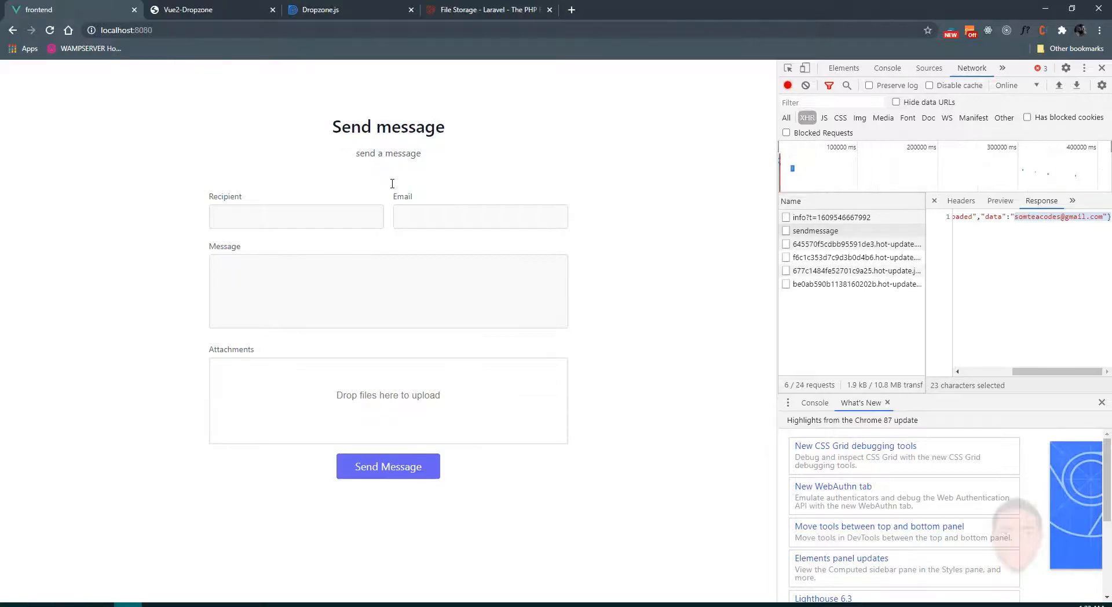
pyautogui.hotkey('alt', 'Tab')
pyautogui.doubleClick(597, 99)
pyautogui.tripleClick(409, 111)
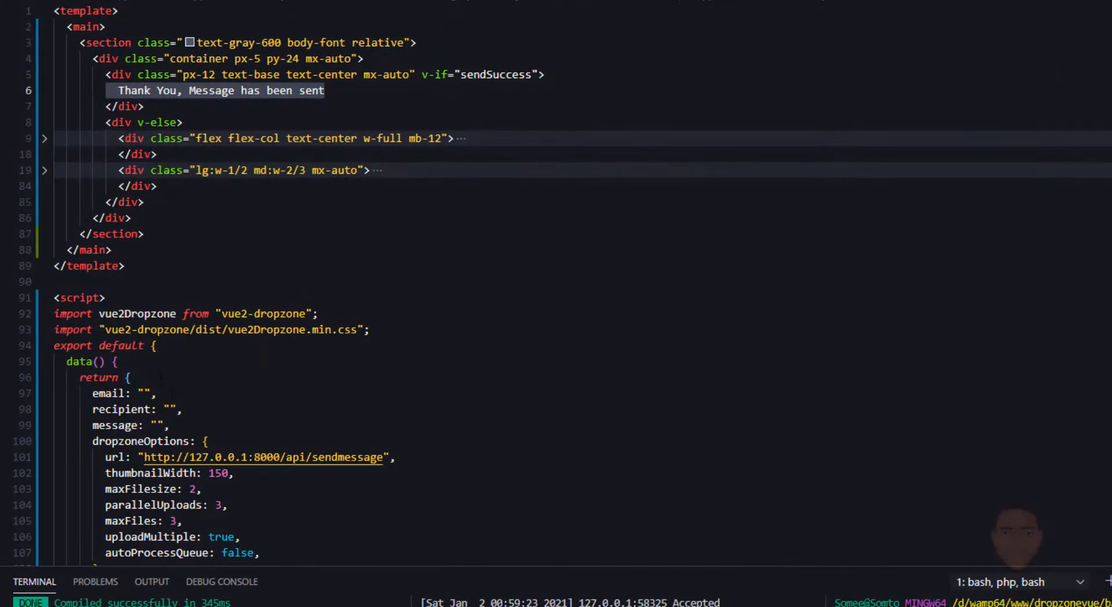
# Add sendSuccess: false to the component's data and save.
pyautogui.click(131, 379)
pyautogui.press('Return')
pyautogui.write('succes')
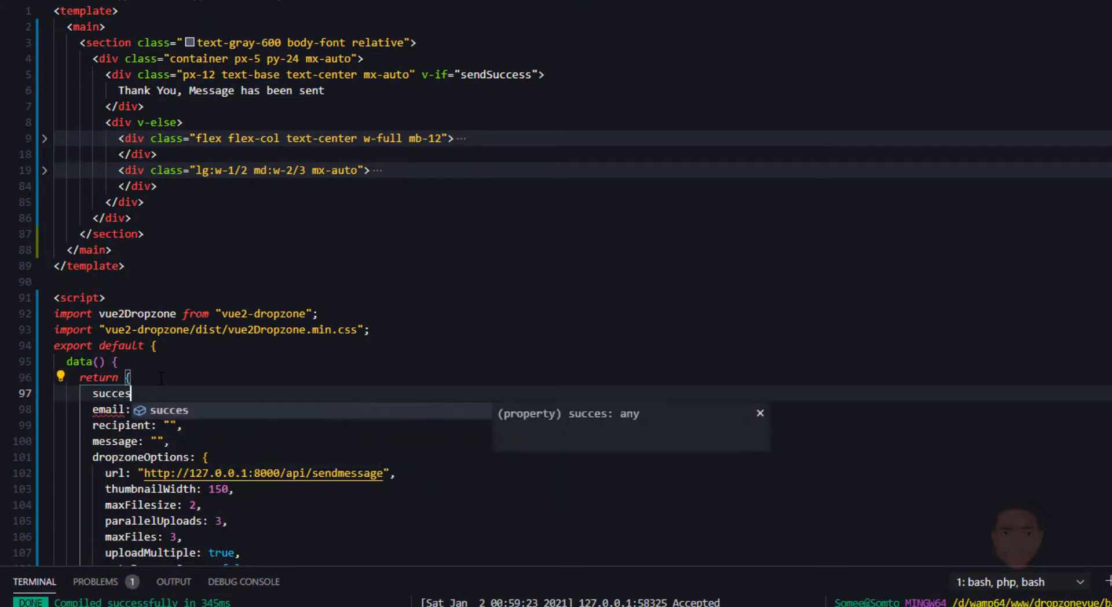
pyautogui.press('BackSpace')
pyautogui.press('BackSpace')
pyautogui.press('BackSpace')
pyautogui.write('send')
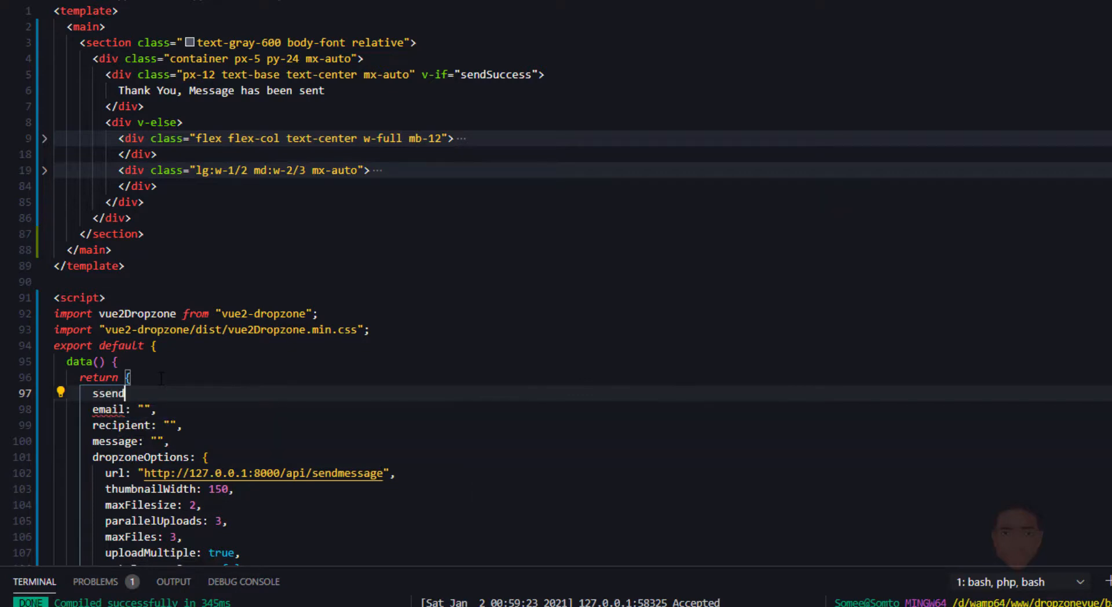
pyautogui.press('BackSpace')
pyautogui.press('BackSpace')
pyautogui.press('BackSpace')
pyautogui.write('endSucess')
pyautogui.write(':a')
pyautogui.press('BackSpace')
pyautogui.write('false,')
pyautogui.hotkey('ctrl', 's')
pyautogui.scroll(-5, 557, 305)
pyautogui.scroll(-5, 557, 306)
pyautogui.scroll(-3, 556, 306)
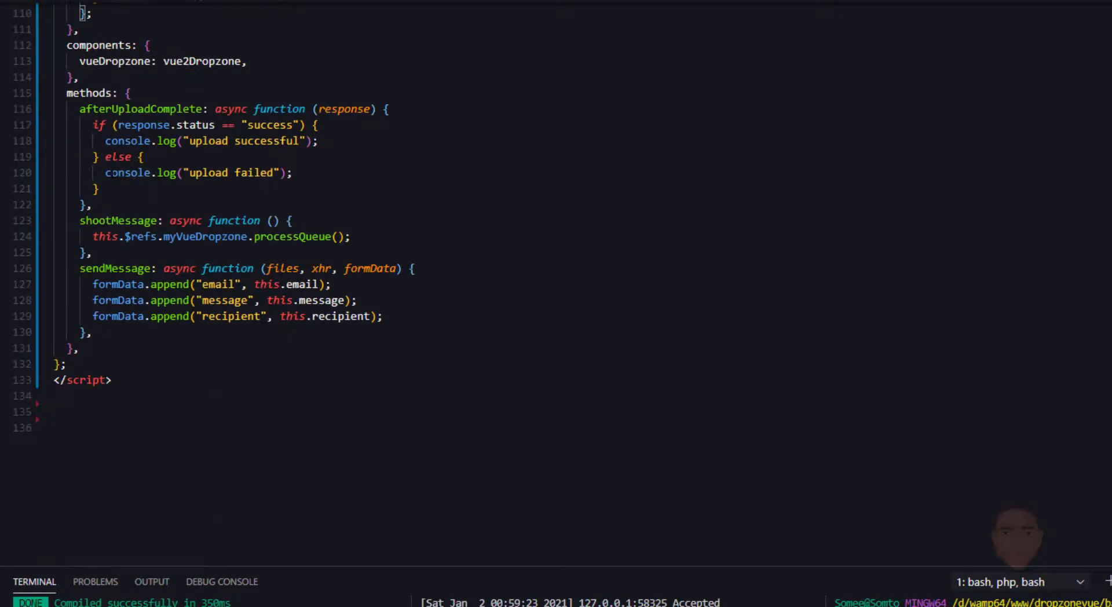
# Set this.sendSuccess = true in afterUploadComplete's success branch and save.
pyautogui.doubleClick(271, 125)
pyautogui.scroll(2, 557, 261)
pyautogui.click(345, 225)
pyautogui.press('End')
pyautogui.press('Return')
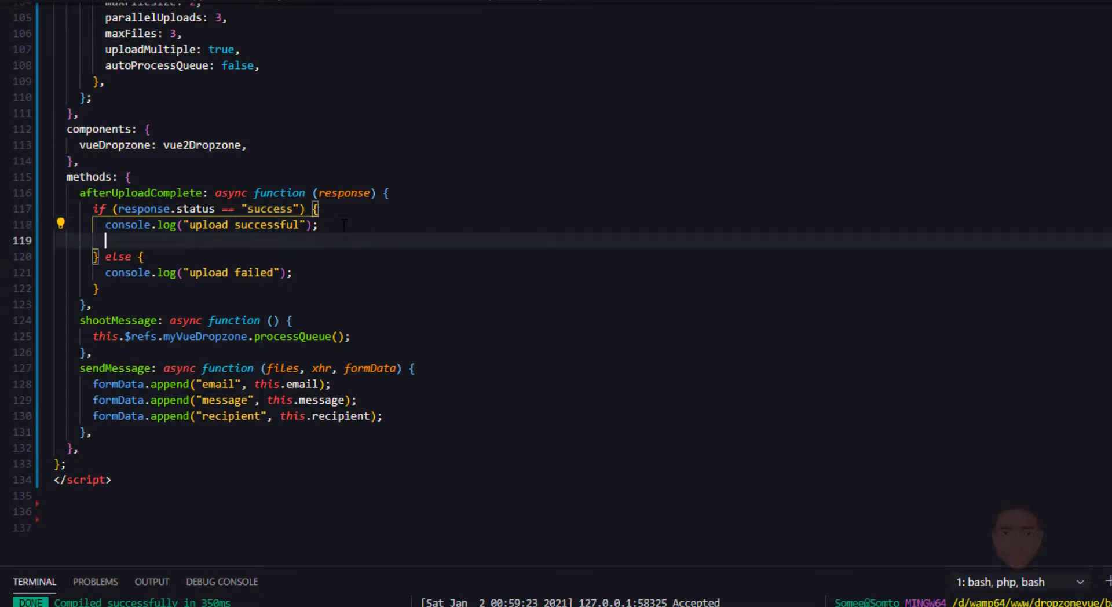
pyautogui.write('this.')
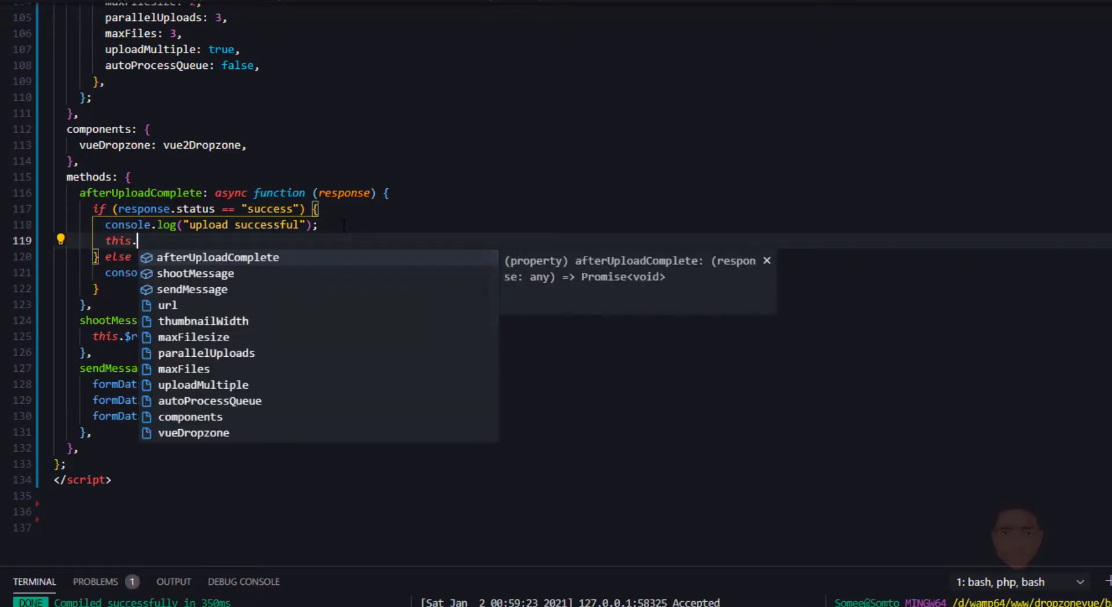
pyautogui.write('succes')
pyautogui.press('BackSpace')
pyautogui.press('BackSpace')
pyautogui.press('BackSpace')
pyautogui.press('BackSpace')
pyautogui.press('BackSpace')
pyautogui.write('ens')
pyautogui.press('Tab')
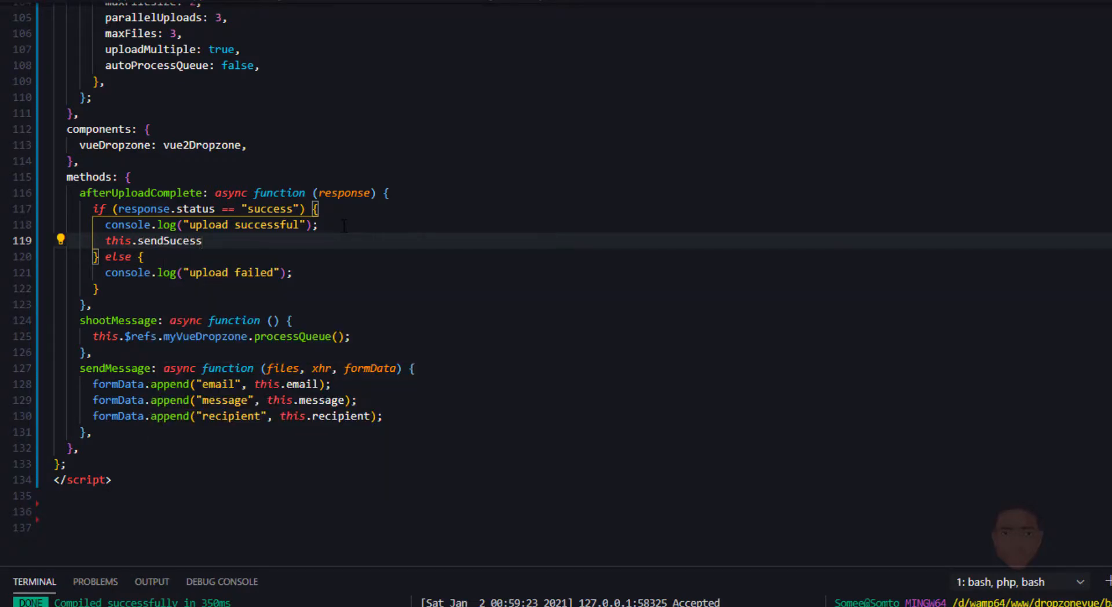
pyautogui.write('= true;')
pyautogui.hotkey('ctrl', 's')
# Attach three images from the Open dialog and send the message so the thank-you line replaces the form.
pyautogui.click(159, 57)
pyautogui.write('s')
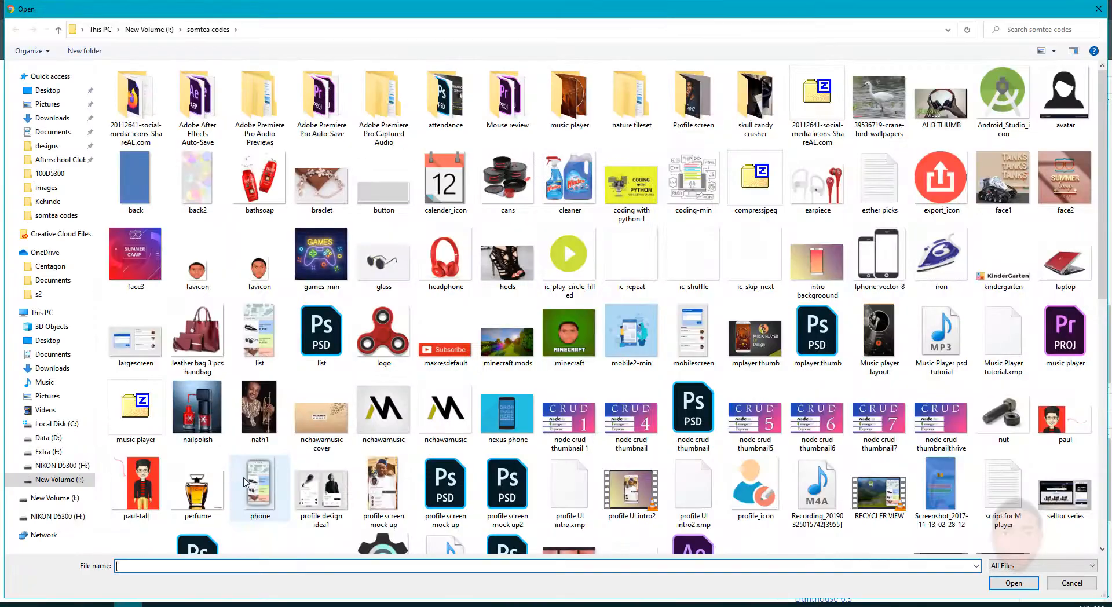
pyautogui.keyDown('ctrl'); pyautogui.click(197, 488); pyautogui.keyUp('ctrl')
pyautogui.keyDown('ctrl'); pyautogui.click(259, 488); pyautogui.keyUp('ctrl')
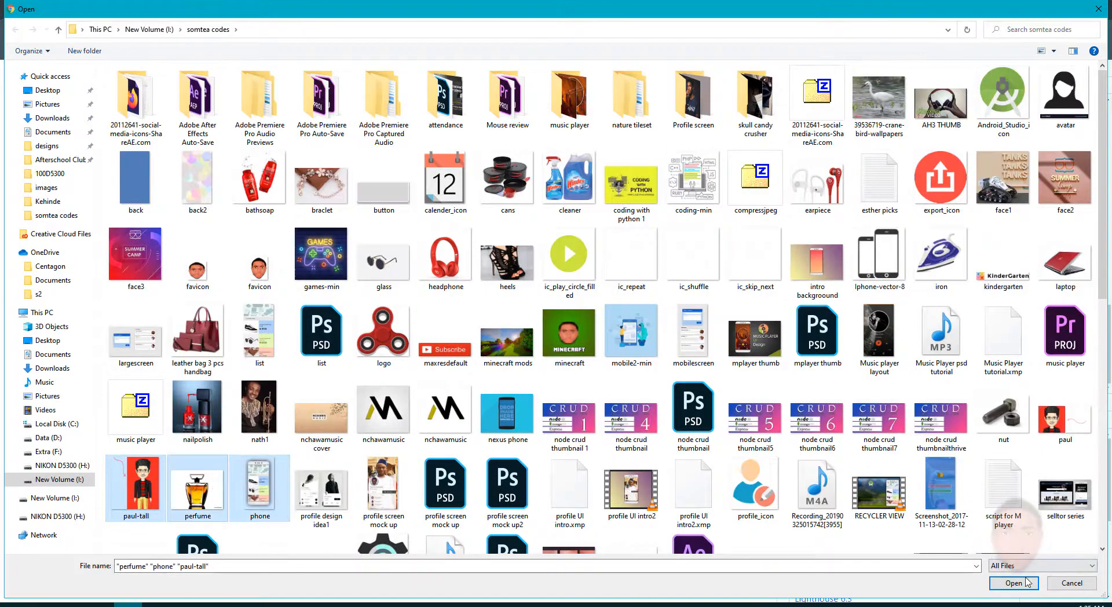
pyautogui.click(1014, 583)
pyautogui.click(388, 531)
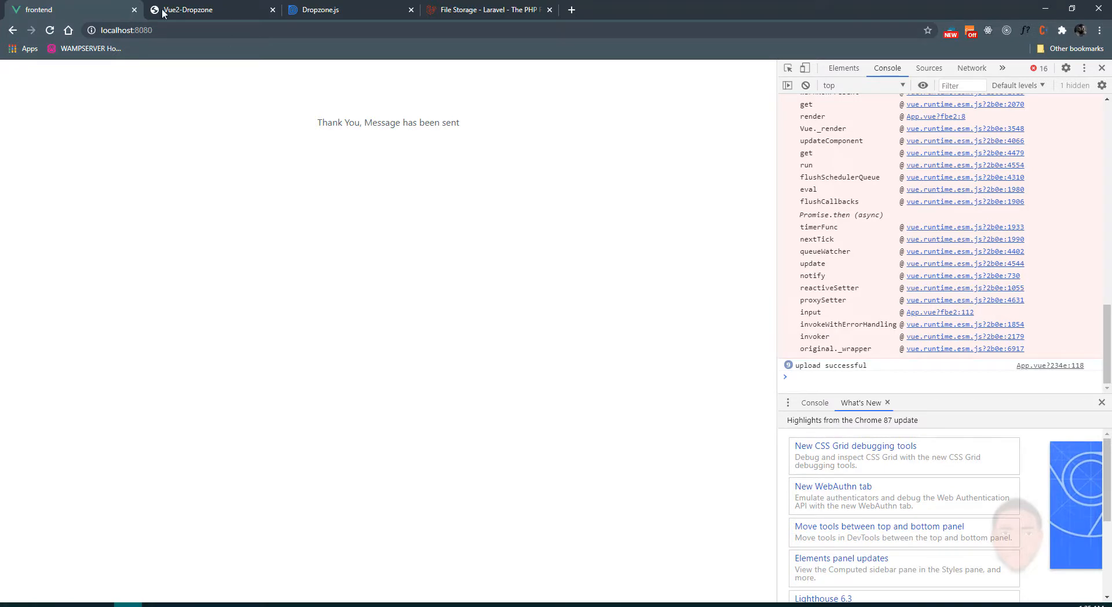
# Reload the page to bring back the empty Send message form.
pyautogui.click(50, 30)
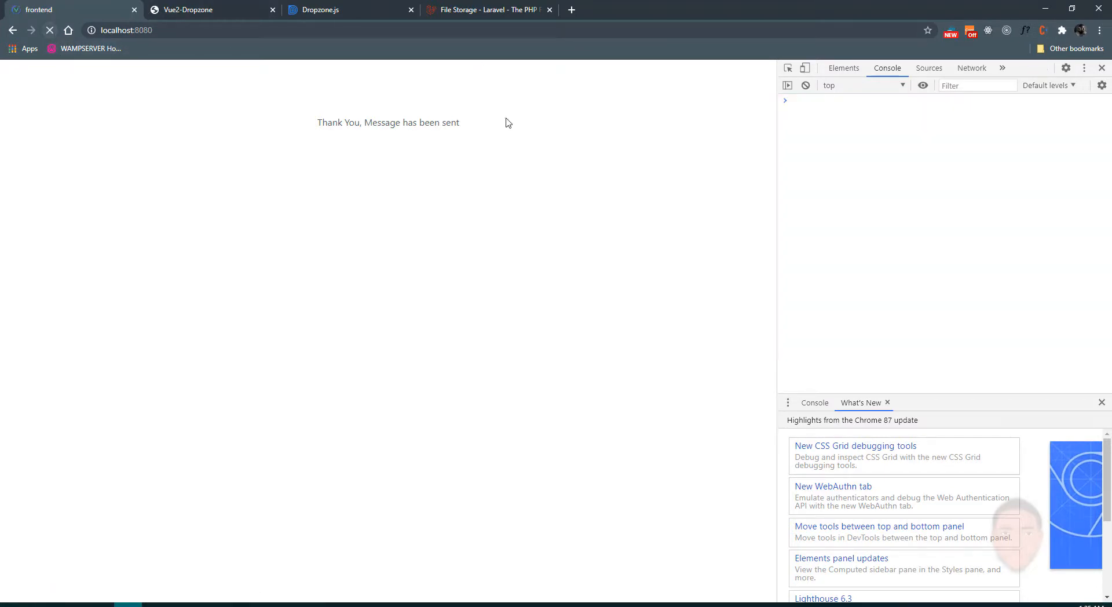